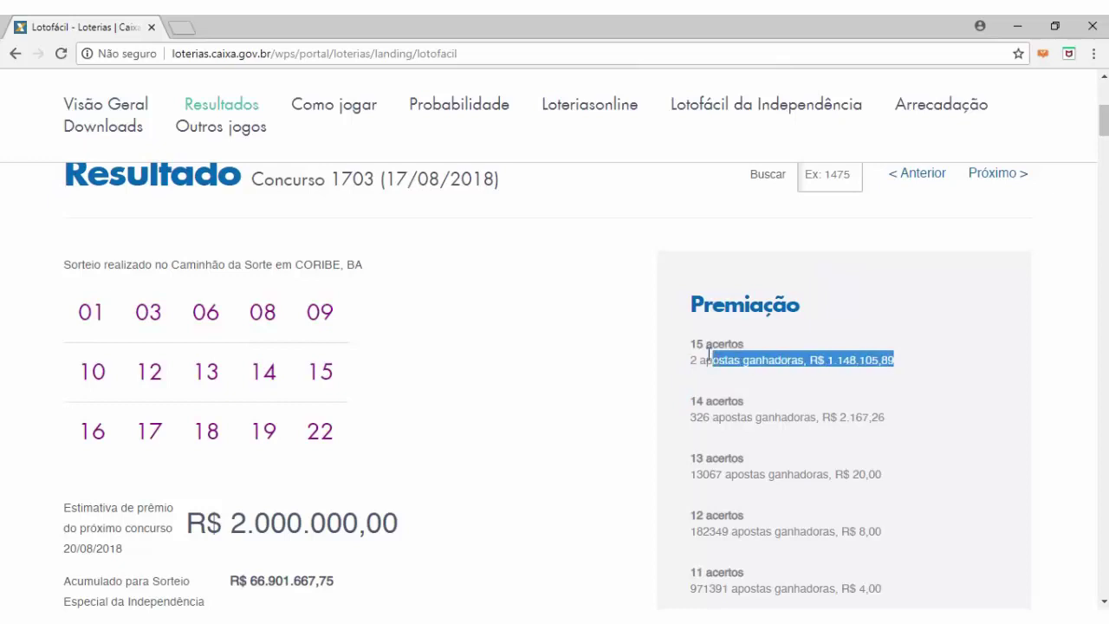
Step: Review the 15-hit prize line in the Premiação section of Lotofácil contest 1703
{"action": "left_click", "coordinate": [525, 390]}
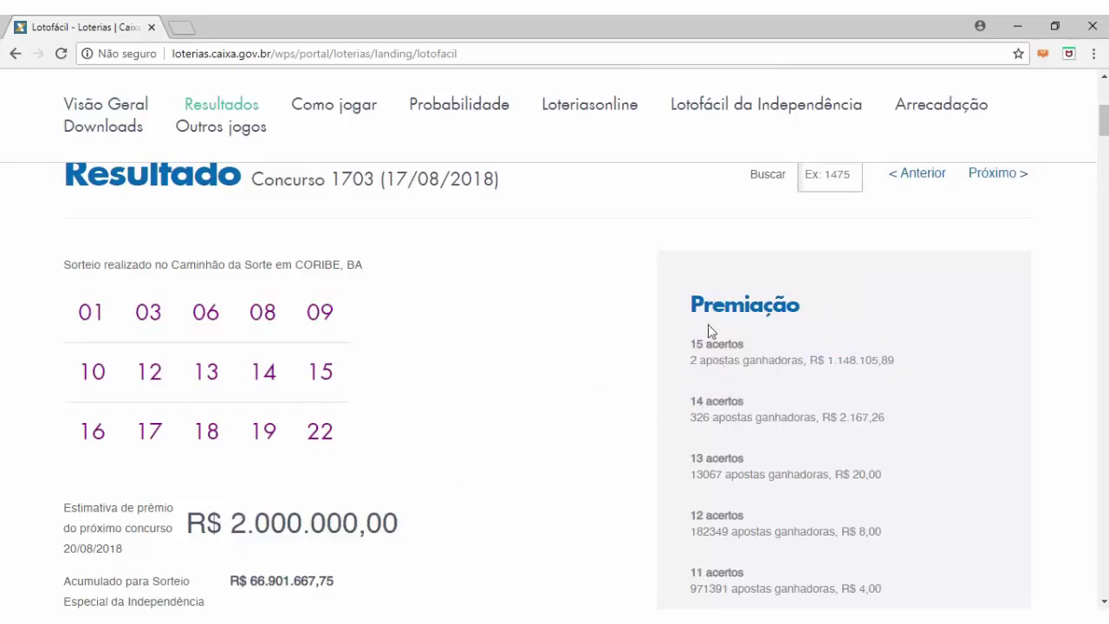
{"action": "left_click_drag", "start_coordinate": [689, 359], "coordinate": [1034, 367]}
{"action": "left_click", "coordinate": [886, 362]}
{"action": "left_click_drag", "start_coordinate": [886, 361], "coordinate": [650, 331]}
{"action": "left_click", "coordinate": [535, 373]}
Step: Review the fifteen drawn numbers of contest 1703, focusing on the run from 12 to 22
{"action": "left_click_drag", "start_coordinate": [72, 314], "coordinate": [437, 435]}
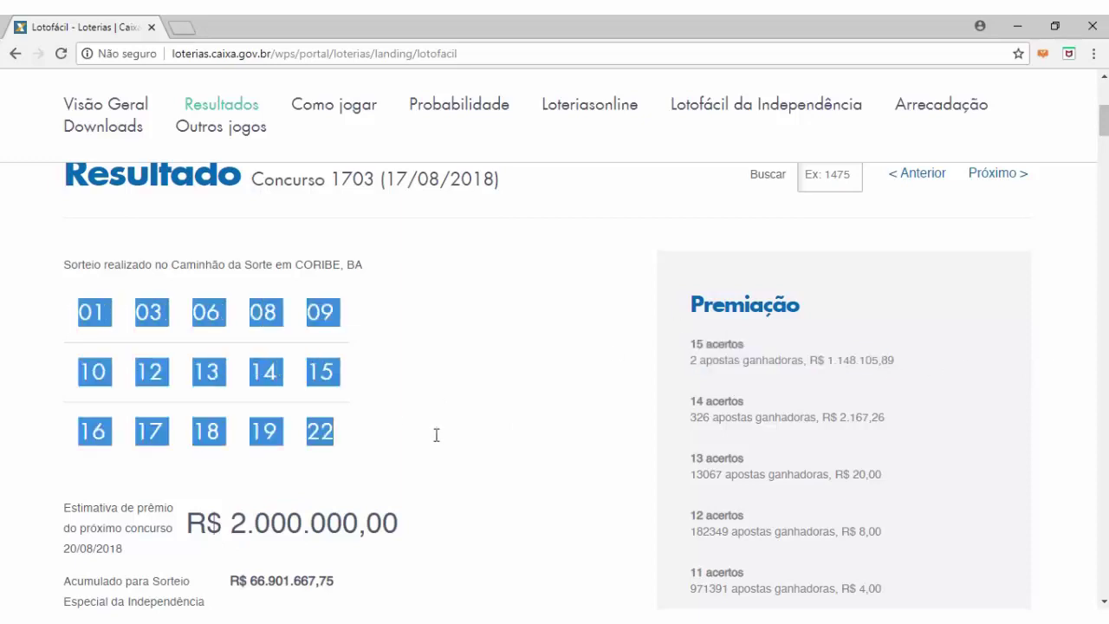
{"action": "left_click", "coordinate": [208, 391]}
{"action": "left_click_drag", "start_coordinate": [139, 372], "coordinate": [302, 435]}
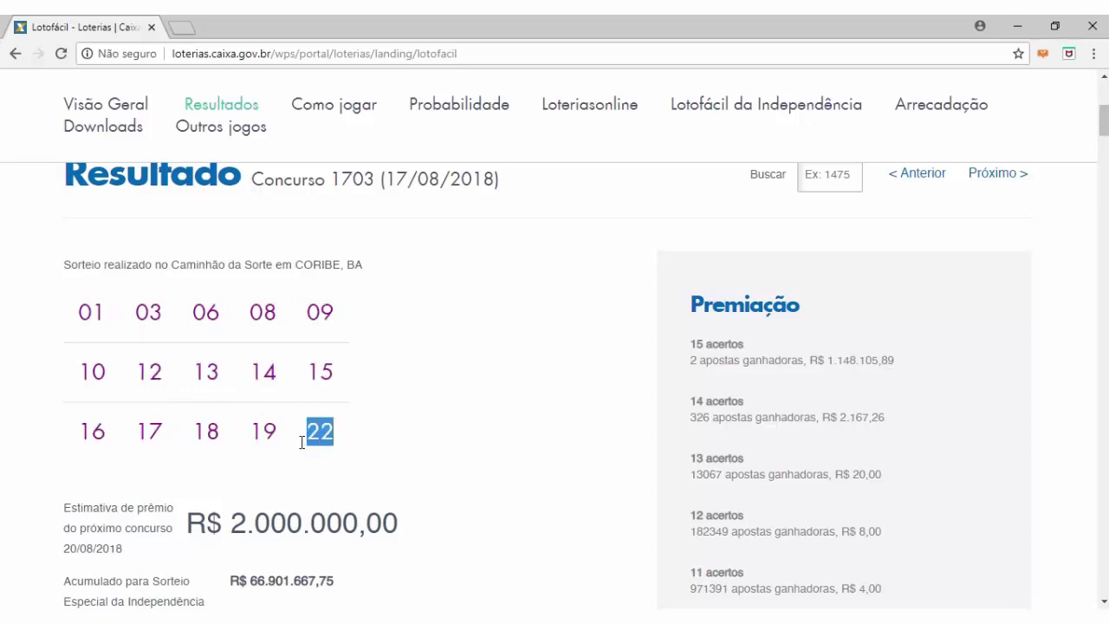
{"action": "left_click", "coordinate": [185, 394]}
{"action": "left_click_drag", "start_coordinate": [128, 368], "coordinate": [352, 436]}
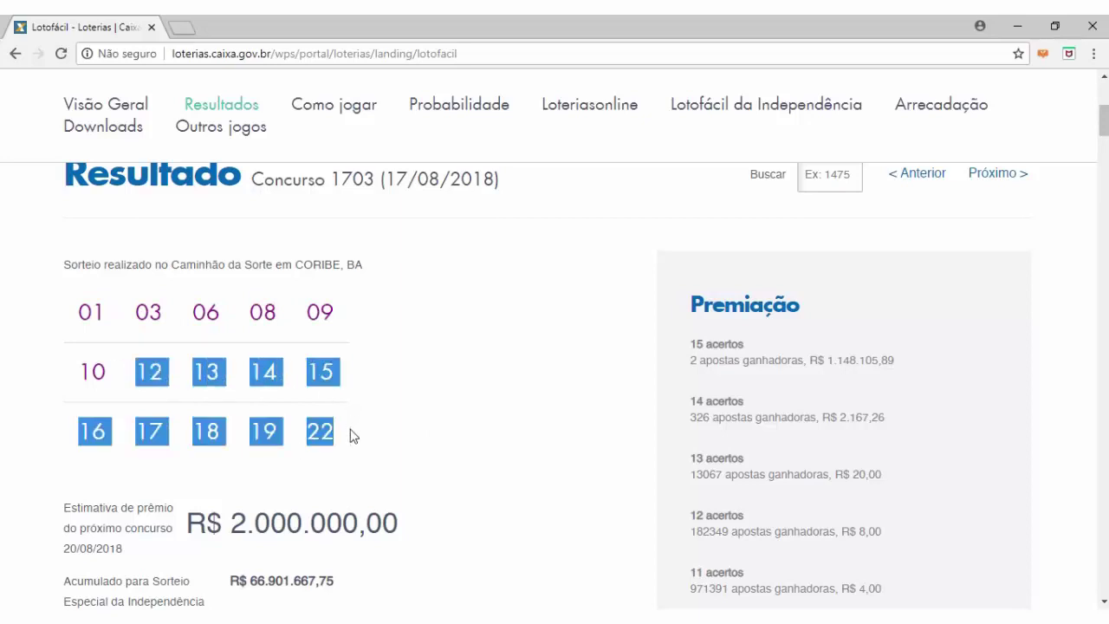
{"action": "left_click", "coordinate": [208, 409]}
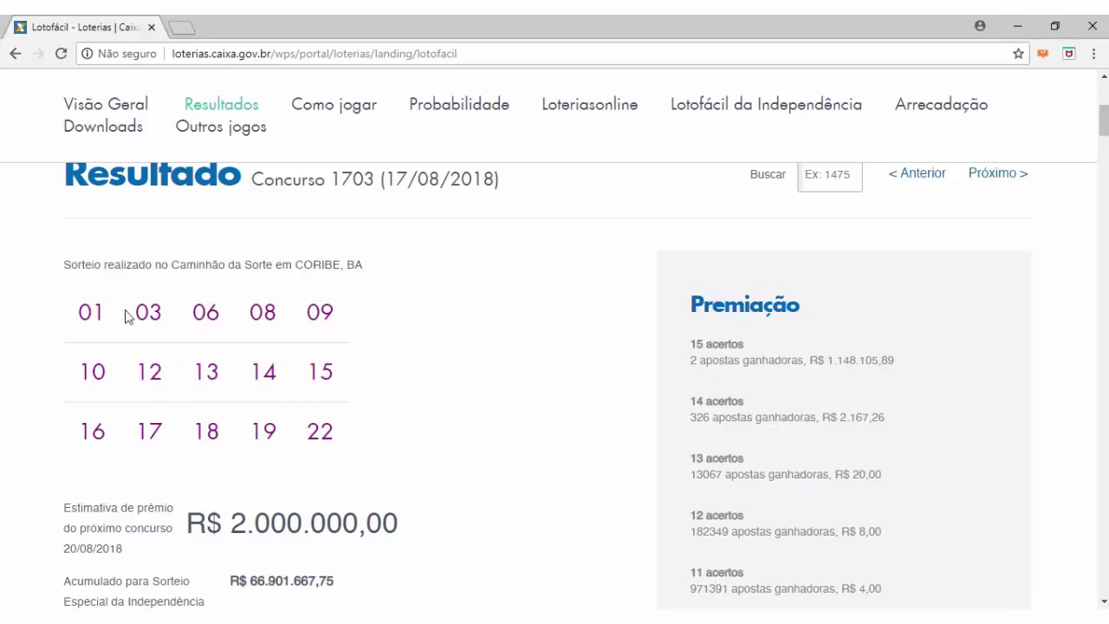
{"action": "left_click_drag", "start_coordinate": [125, 316], "coordinate": [290, 433]}
{"action": "left_click", "coordinate": [389, 425]}
{"action": "left_click", "coordinate": [143, 362]}
{"action": "left_click", "coordinate": [291, 432]}
Step: Examine the number of winning bets and the payout listed for 14 hits
{"action": "left_click_drag", "start_coordinate": [692, 405], "coordinate": [750, 410]}
{"action": "left_click", "coordinate": [750, 410]}
{"action": "left_click_drag", "start_coordinate": [883, 419], "coordinate": [805, 418]}
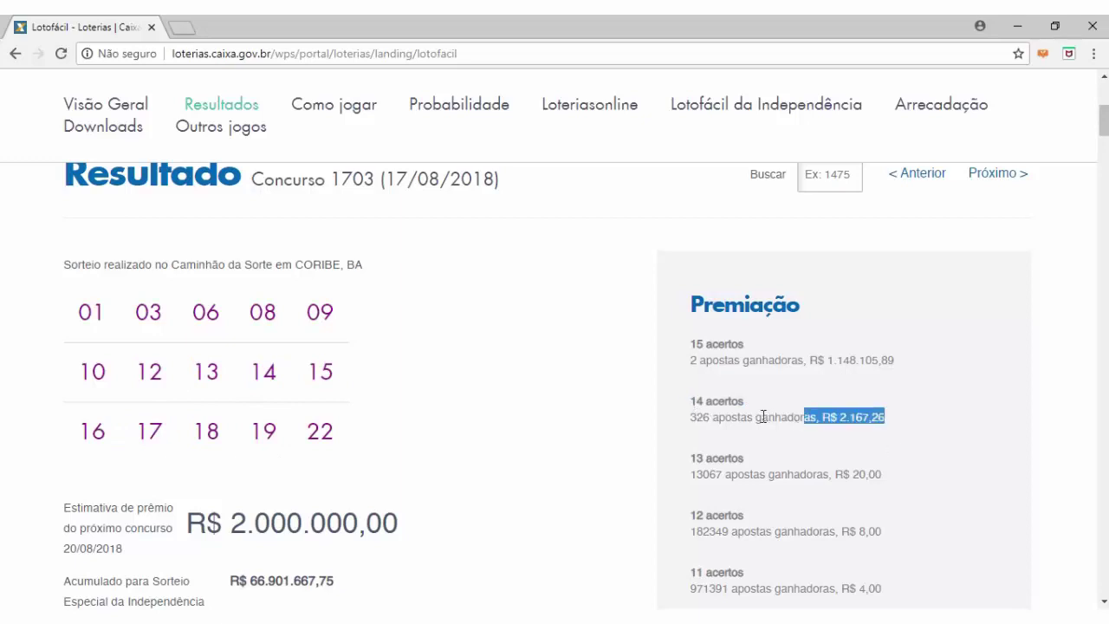
{"action": "left_click", "coordinate": [763, 416]}
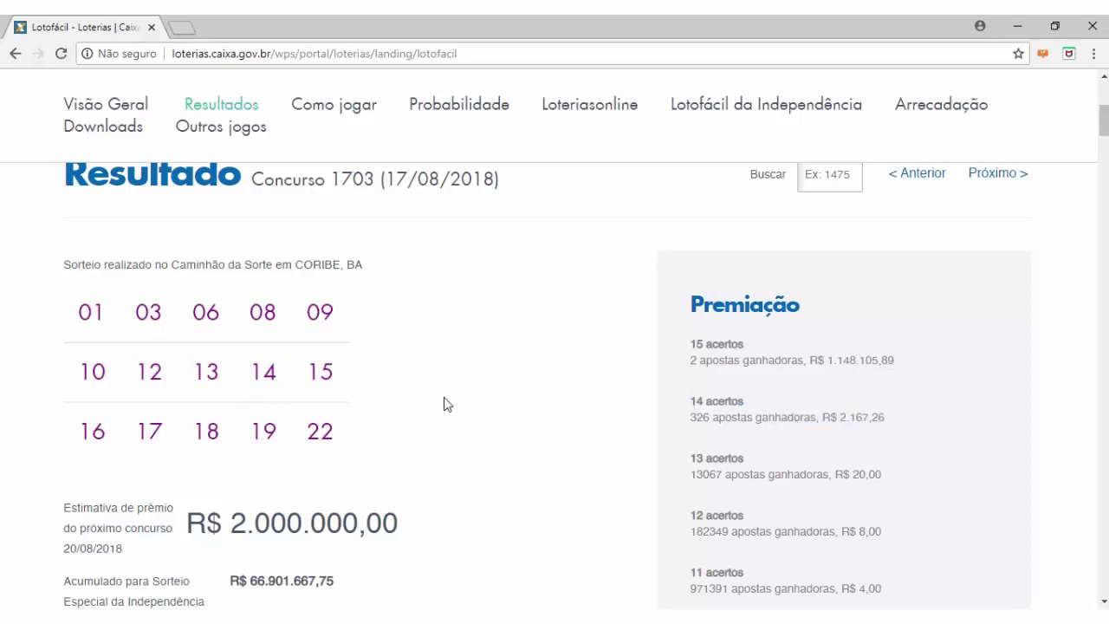
{"action": "left_click_drag", "start_coordinate": [886, 421], "coordinate": [701, 420]}
Step: Look over the prize tiers for 13, 12 and 11 hits and return to the contest heading
{"action": "scroll", "coordinate": [685, 416], "scroll_direction": "down", "scroll_amount": 2}
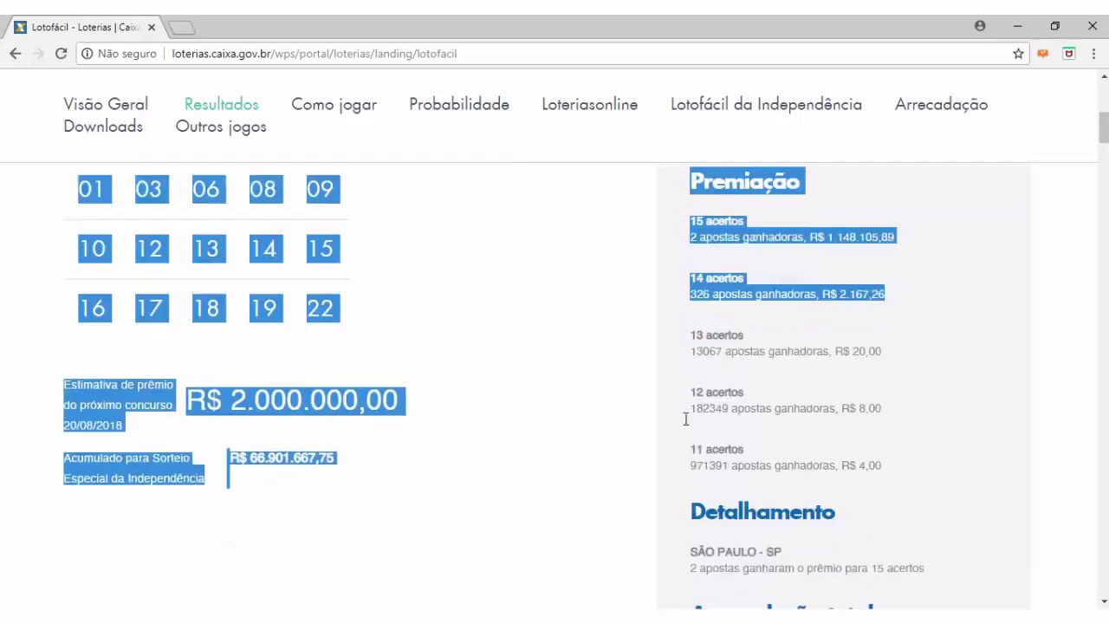
{"action": "left_click_drag", "start_coordinate": [805, 311], "coordinate": [936, 454]}
{"action": "left_click", "coordinate": [935, 454]}
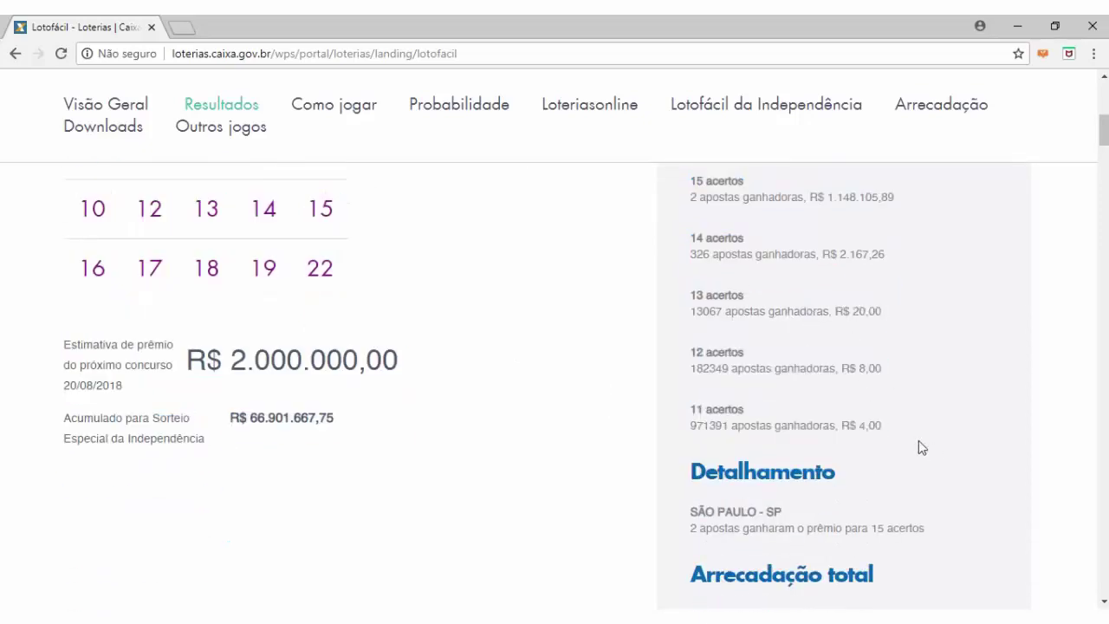
{"action": "scroll", "coordinate": [621, 445], "scroll_direction": "up", "scroll_amount": 5}
{"action": "scroll", "coordinate": [621, 445], "scroll_direction": "down", "scroll_amount": 2}
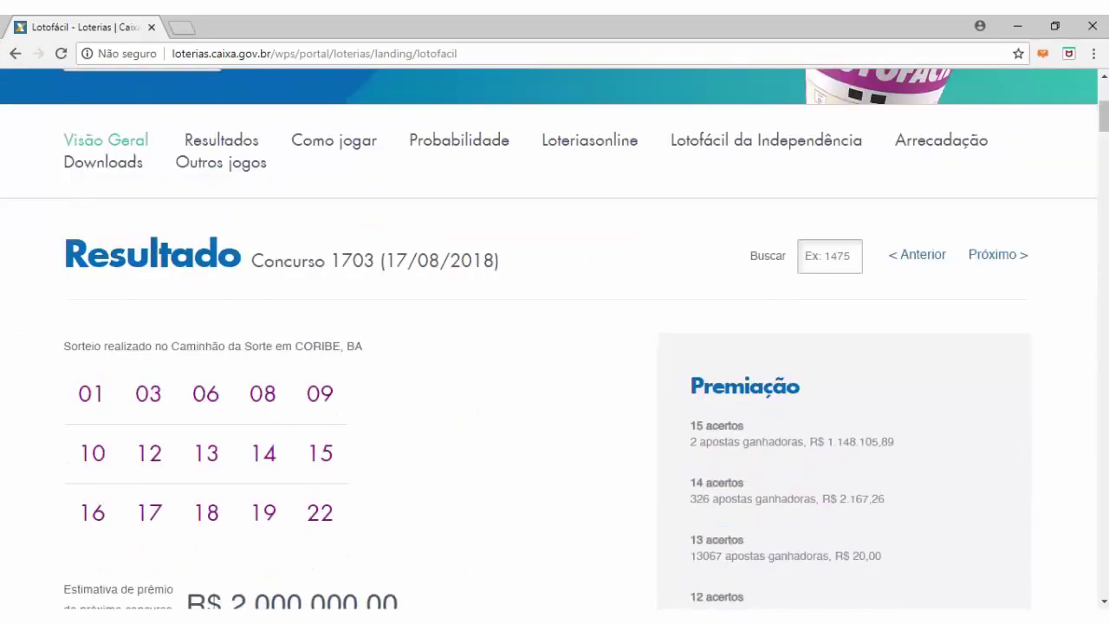
Step: Switch to the lmf-estudos-v04 workbook in Excel and examine contests 1700 to 1703 of cycle 356 on the MATRIZ sheet
{"action": "key", "text": "alt+Tab"}
{"action": "left_click", "coordinate": [93, 583]}
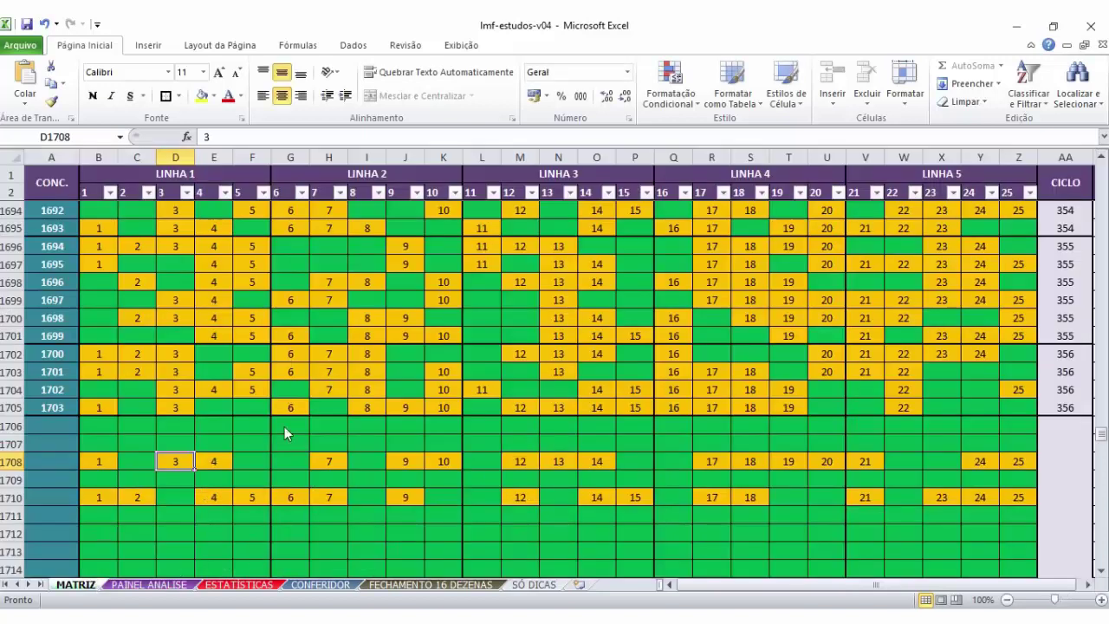
{"action": "left_click_drag", "start_coordinate": [419, 354], "coordinate": [404, 403]}
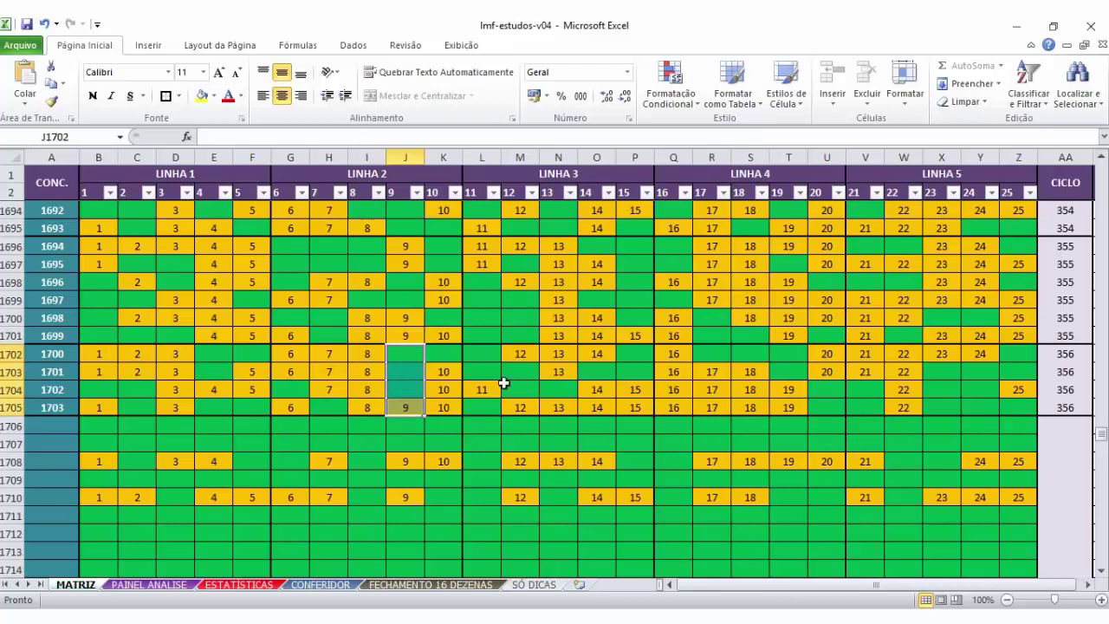
{"action": "left_click_drag", "start_coordinate": [1064, 353], "coordinate": [1065, 407]}
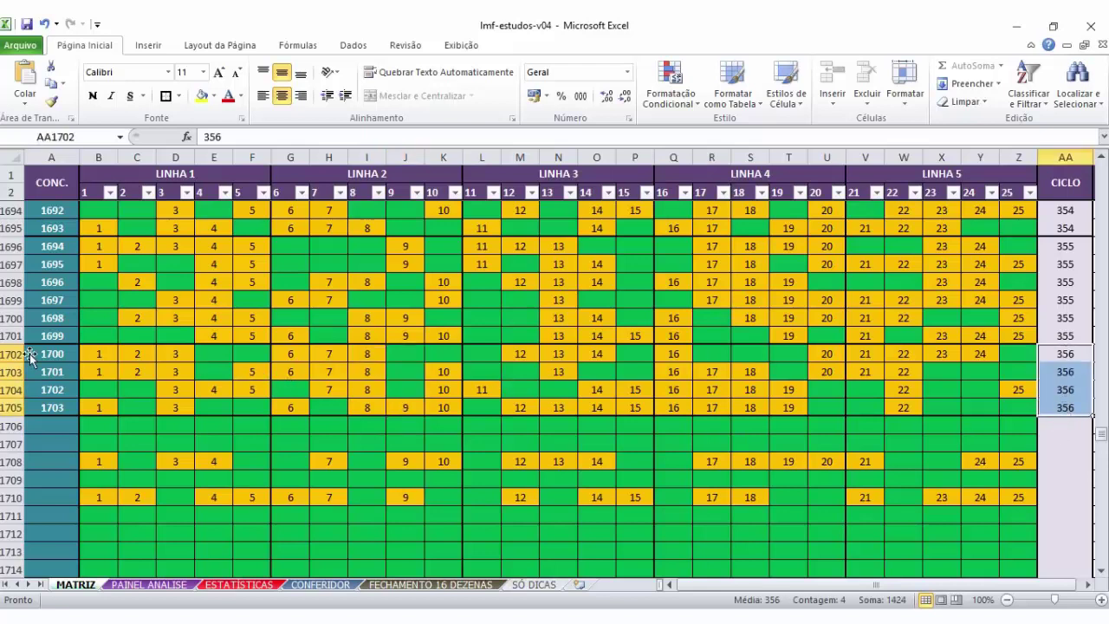
{"action": "left_click_drag", "start_coordinate": [88, 357], "coordinate": [979, 400]}
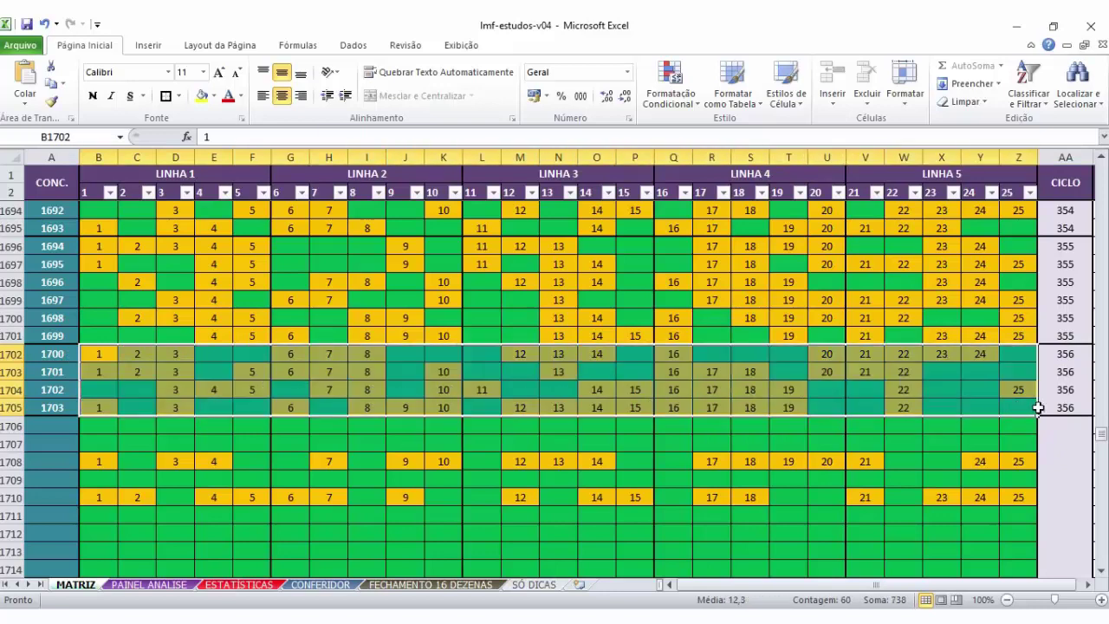
{"action": "left_click_drag", "start_coordinate": [1066, 355], "coordinate": [1067, 404]}
Step: Enter 357 in the CICLO column at AA1706, below the contest 1703 row
{"action": "scroll", "coordinate": [1057, 373], "scroll_direction": "down", "scroll_amount": 1}
{"action": "left_click", "coordinate": [1057, 368]}
{"action": "type", "text": "3"}
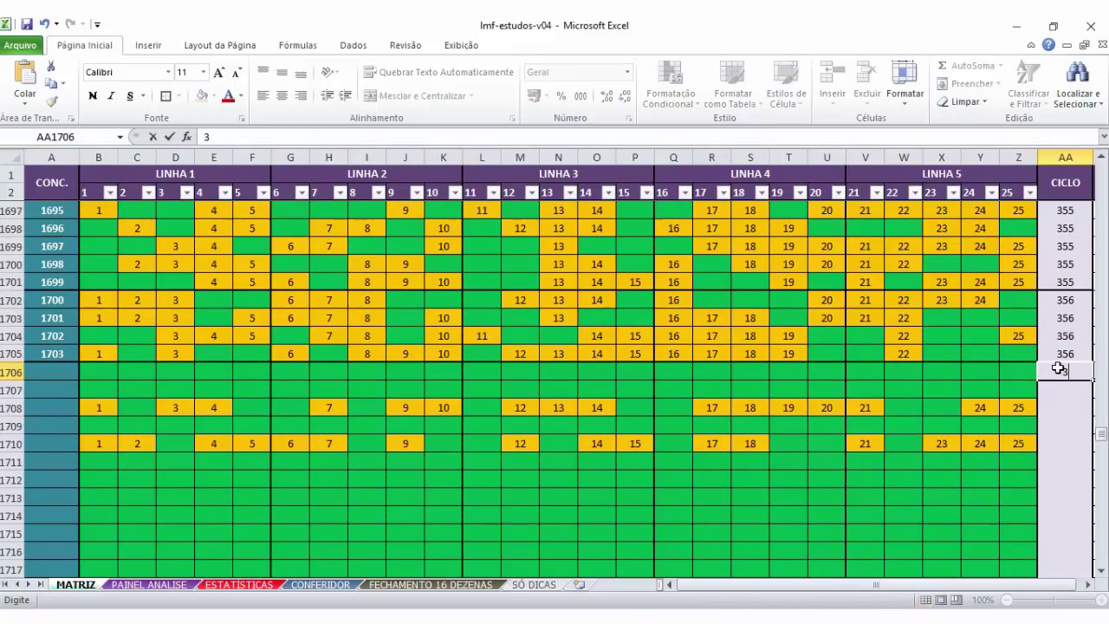
{"action": "type", "text": "57"}
{"action": "key", "text": "Return"}
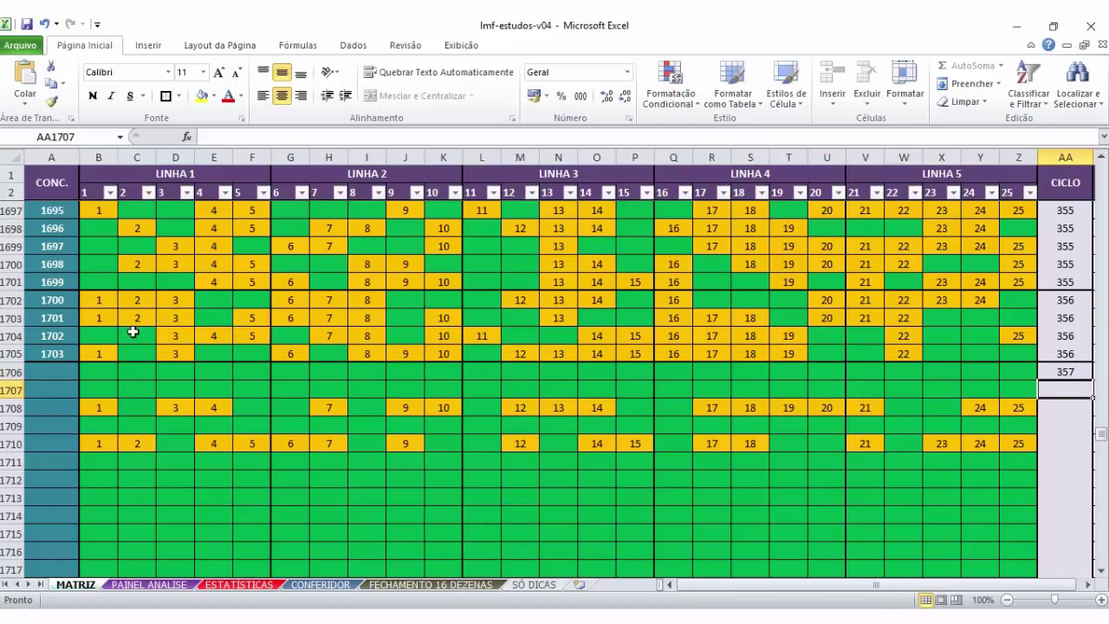
Step: Examine the empty row 1706 and the CICLO cells for the start of cycle 357
{"action": "left_click", "coordinate": [69, 371]}
{"action": "left_click_drag", "start_coordinate": [94, 371], "coordinate": [1024, 367]}
{"action": "left_click_drag", "start_coordinate": [100, 371], "coordinate": [1024, 374]}
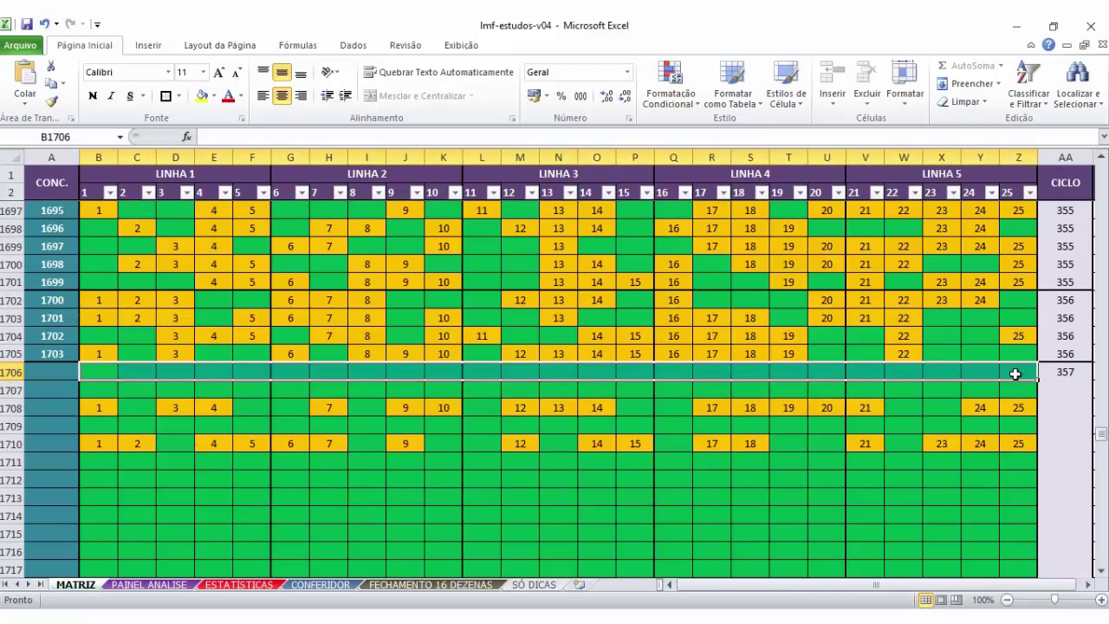
{"action": "left_click_drag", "start_coordinate": [1068, 370], "coordinate": [1069, 492]}
{"action": "left_click", "coordinate": [1069, 495]}
{"action": "left_click_drag", "start_coordinate": [1064, 371], "coordinate": [1064, 483]}
{"action": "left_click_drag", "start_coordinate": [91, 370], "coordinate": [1019, 376]}
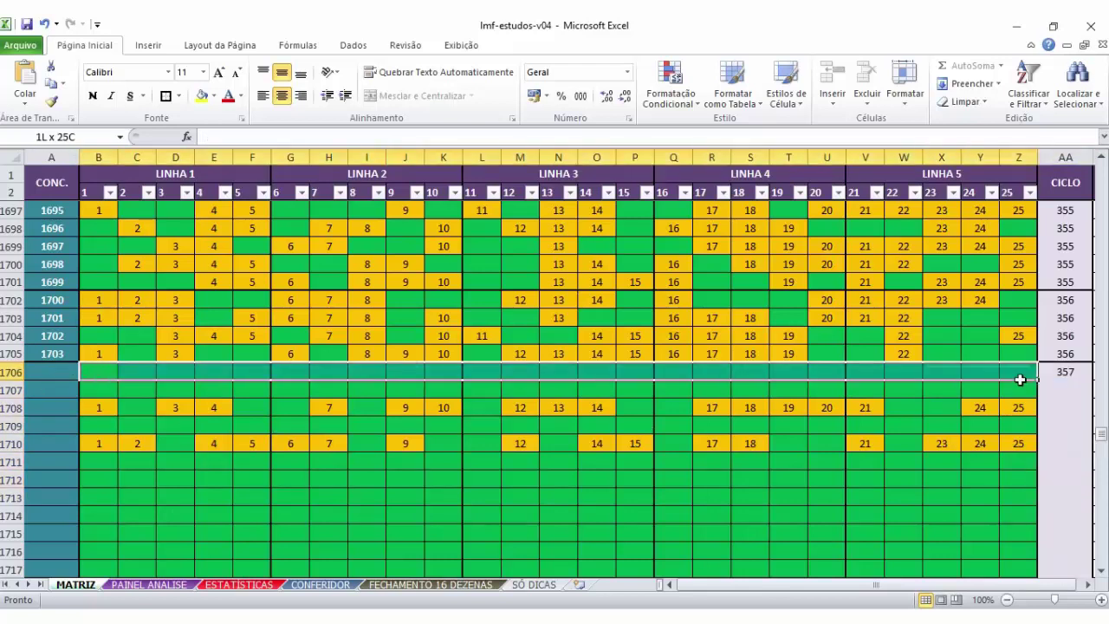
Step: Compare the game in row 1708 with the numbers drawn in contest 1703
{"action": "left_click_drag", "start_coordinate": [99, 407], "coordinate": [1022, 410]}
{"action": "left_click", "coordinate": [1022, 410]}
{"action": "left_click_drag", "start_coordinate": [514, 355], "coordinate": [797, 405]}
{"action": "left_click_drag", "start_coordinate": [682, 406], "coordinate": [650, 414]}
{"action": "left_click", "coordinate": [591, 362]}
{"action": "left_click", "coordinate": [657, 407]}
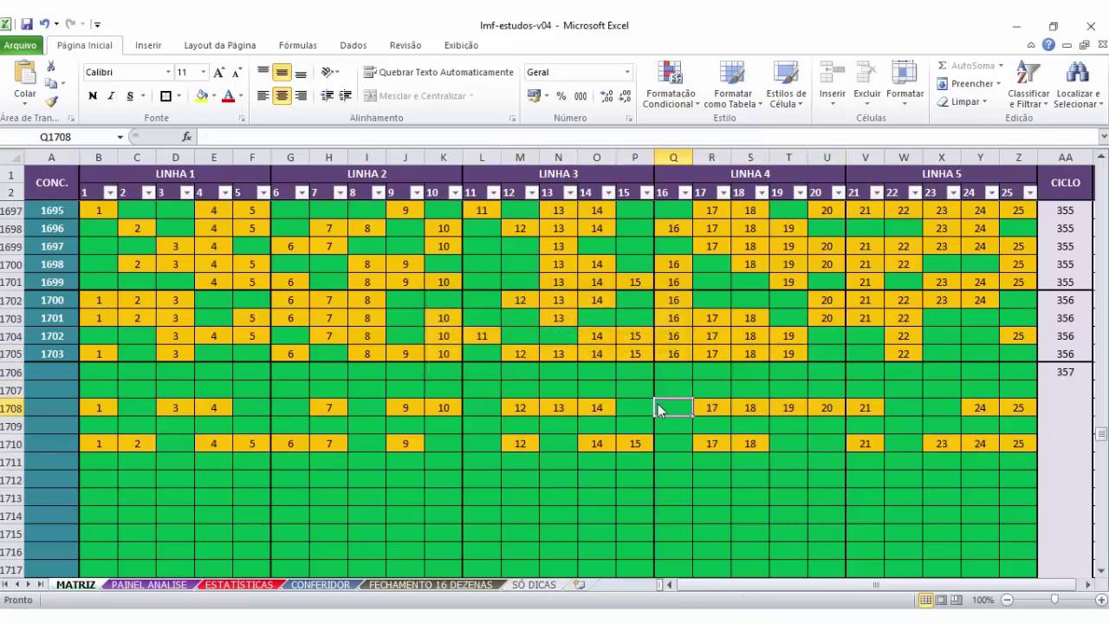
{"action": "left_click_drag", "start_coordinate": [513, 356], "coordinate": [784, 404]}
{"action": "left_click_drag", "start_coordinate": [1012, 355], "coordinate": [104, 401]}
Step: Open the FECHAMENTO 16 DEZENAS sheet and check the CONFERIDOR numbers and the points of games A1 to A16
{"action": "left_click", "coordinate": [431, 585]}
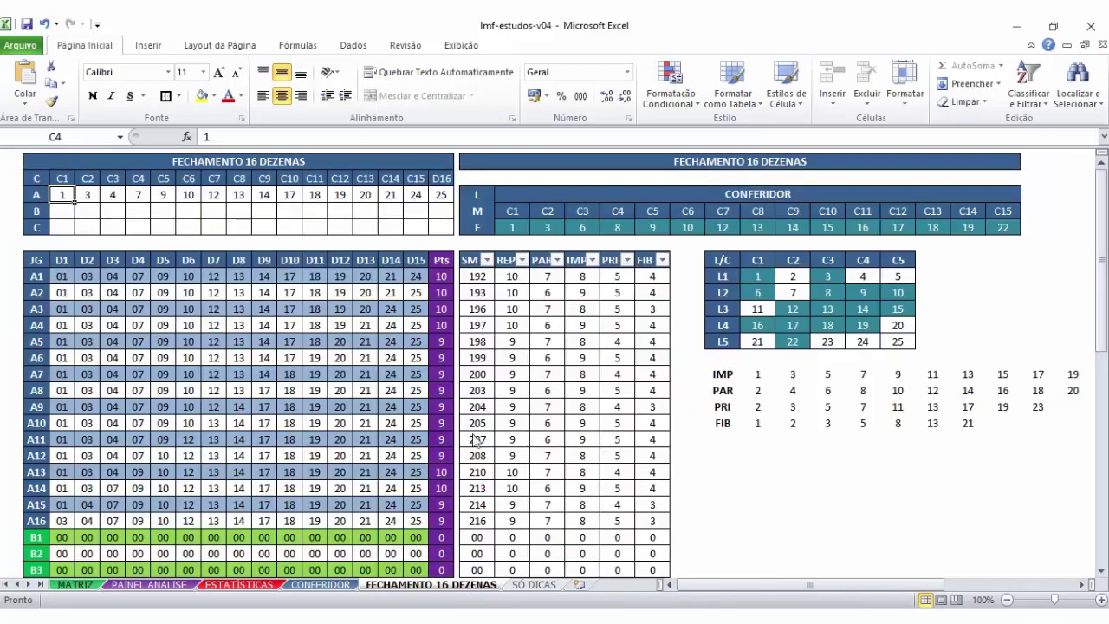
{"action": "left_click_drag", "start_coordinate": [518, 226], "coordinate": [866, 228]}
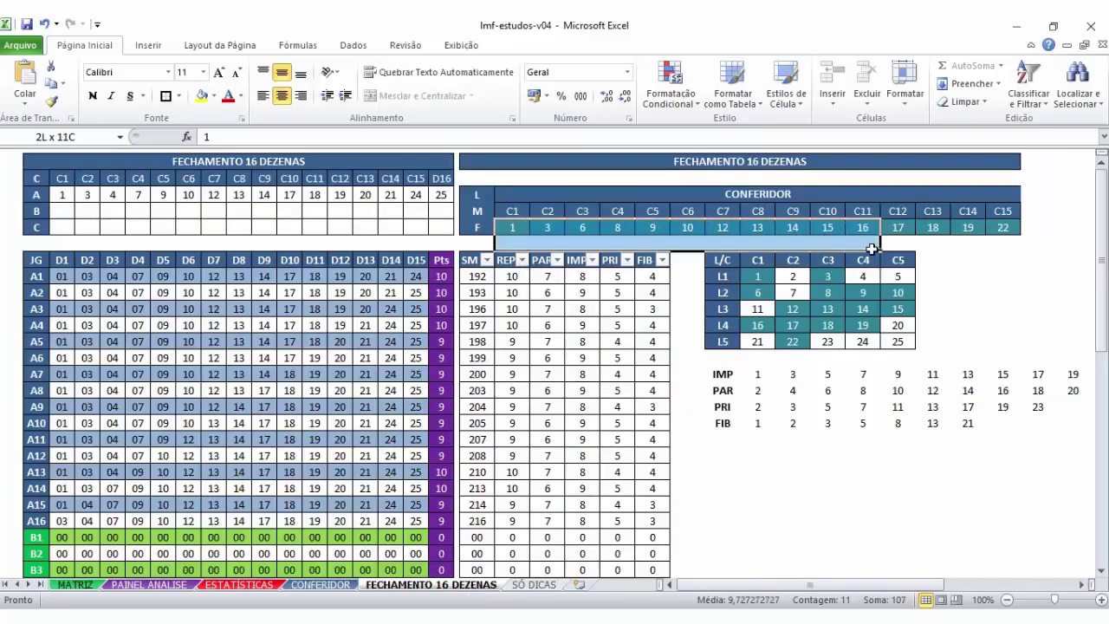
{"action": "left_click", "coordinate": [723, 225]}
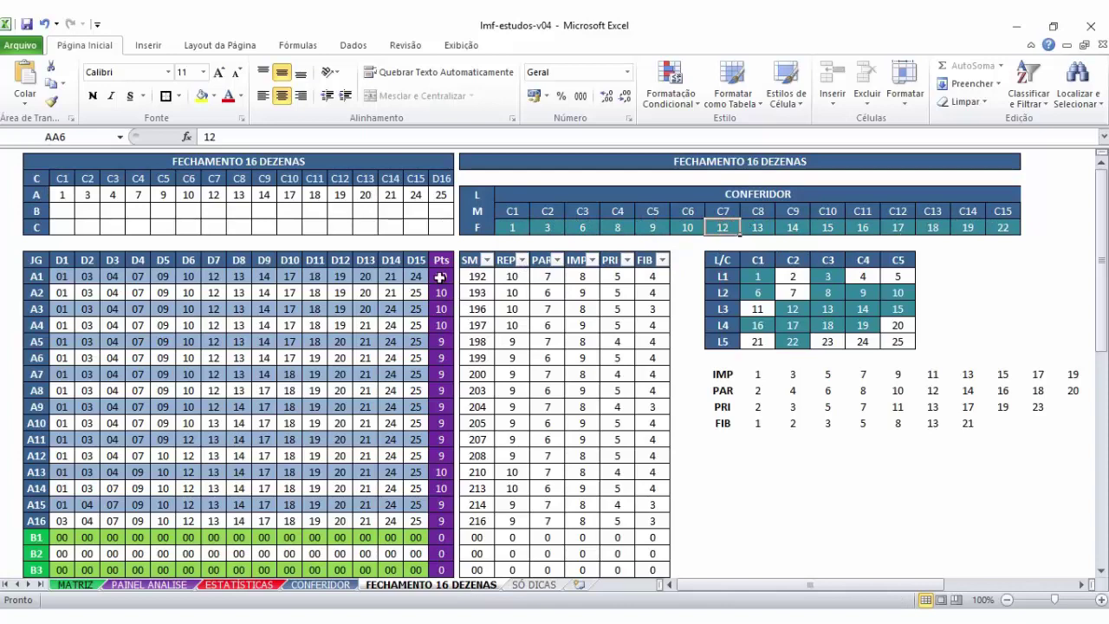
{"action": "left_click_drag", "start_coordinate": [441, 277], "coordinate": [445, 524]}
{"action": "left_click", "coordinate": [442, 522]}
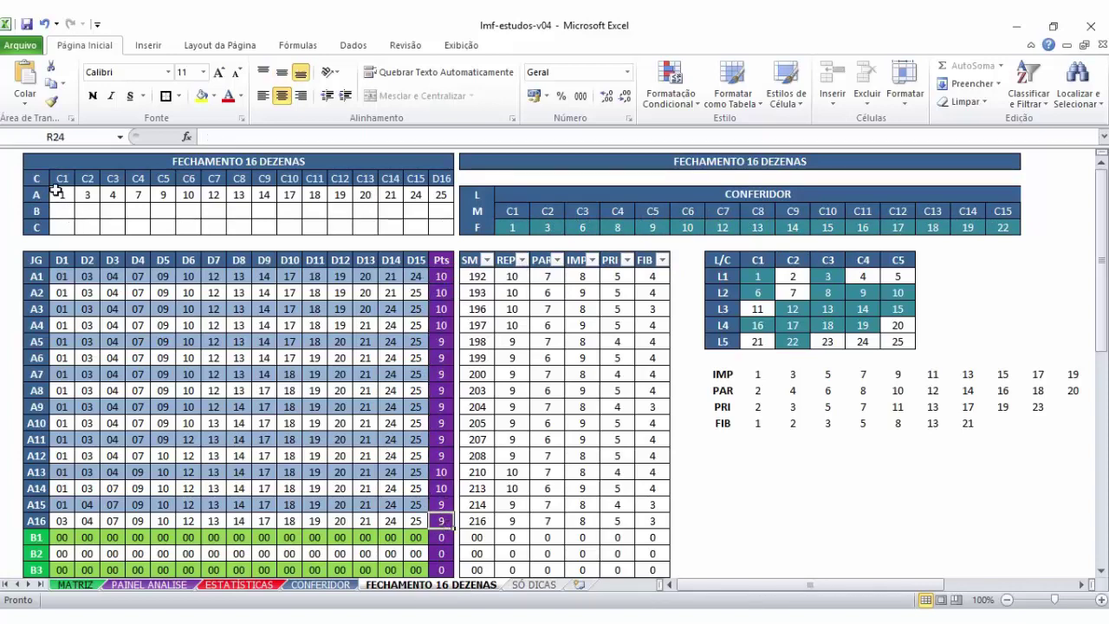
Step: Clear the sixteen numbers in line A of the FECHAMENTO 16 DEZENAS table
{"action": "left_click_drag", "start_coordinate": [56, 191], "coordinate": [442, 196]}
{"action": "key", "text": "Delete"}
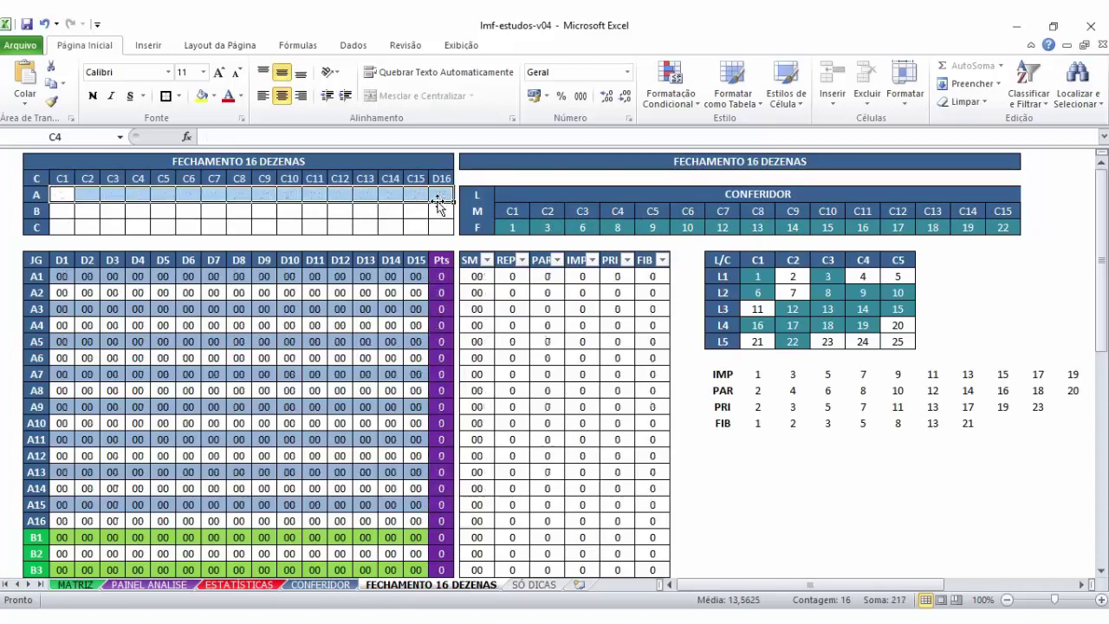
{"action": "left_click", "coordinate": [441, 210]}
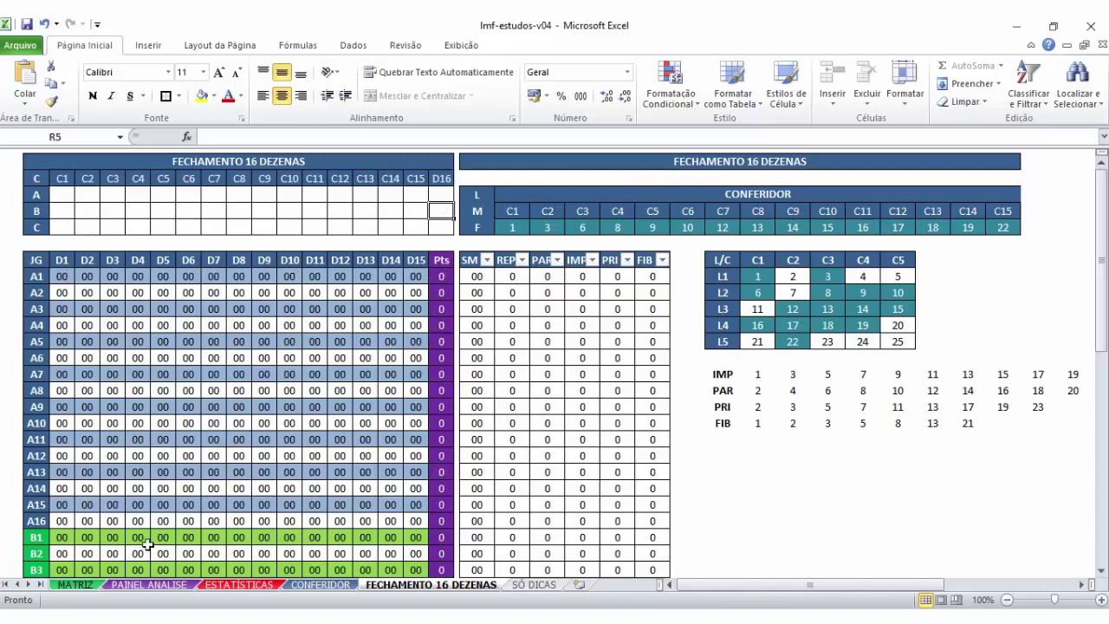
Step: Delete the game's numbers in row 1708 of the MATRIZ sheet, from column B to Z
{"action": "left_click", "coordinate": [75, 585]}
{"action": "left_click", "coordinate": [131, 386]}
{"action": "mouse_move", "coordinate": [94, 406]}
{"action": "left_mouse_down"}
{"action": "mouse_move", "coordinate": [999, 411]}
{"action": "mouse_move", "coordinate": [90, 408]}
{"action": "left_mouse_up"}
{"action": "key", "text": "Delete"}
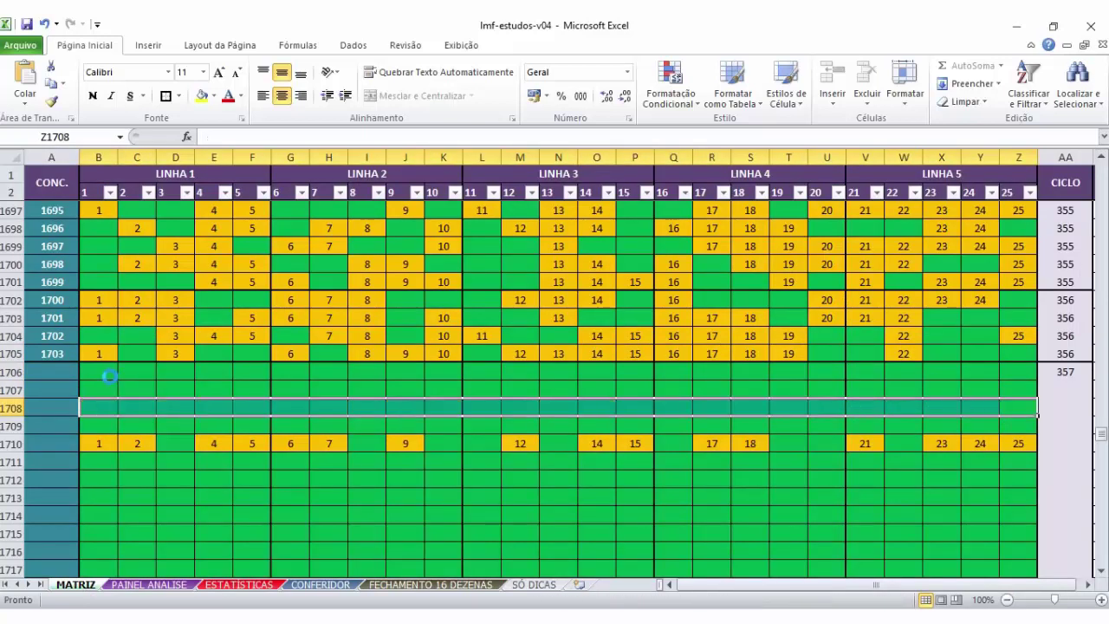
{"action": "left_click", "coordinate": [97, 371]}
Step: Review the game laid out in row 1710 of the MATRIZ sheet against the empty row 1706
{"action": "left_click", "coordinate": [1017, 444]}
{"action": "left_click_drag", "start_coordinate": [1017, 443], "coordinate": [94, 441]}
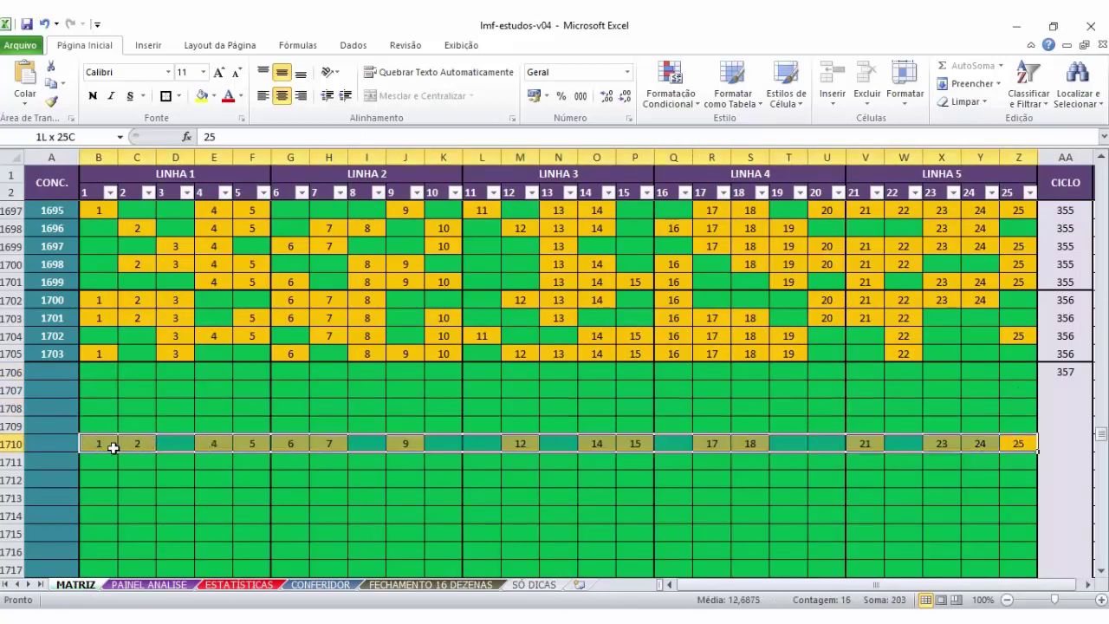
{"action": "left_click", "coordinate": [102, 373]}
Step: Open the PAINEL ANALISE sheet and check the even, odd and prime counts of the last draw
{"action": "left_click", "coordinate": [155, 586]}
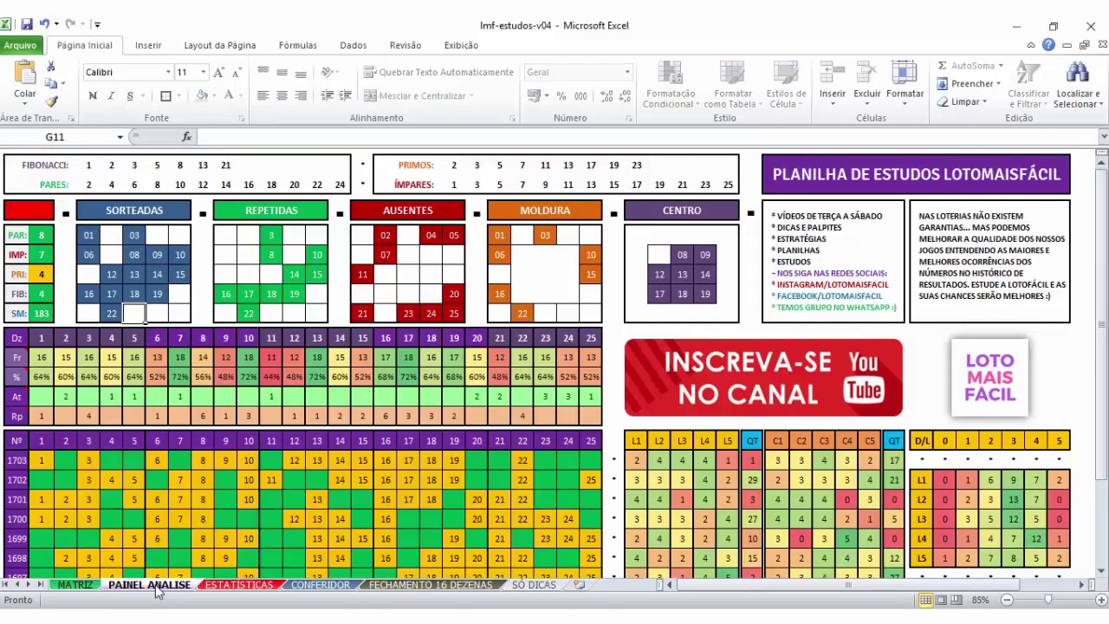
{"action": "left_click", "coordinate": [40, 235]}
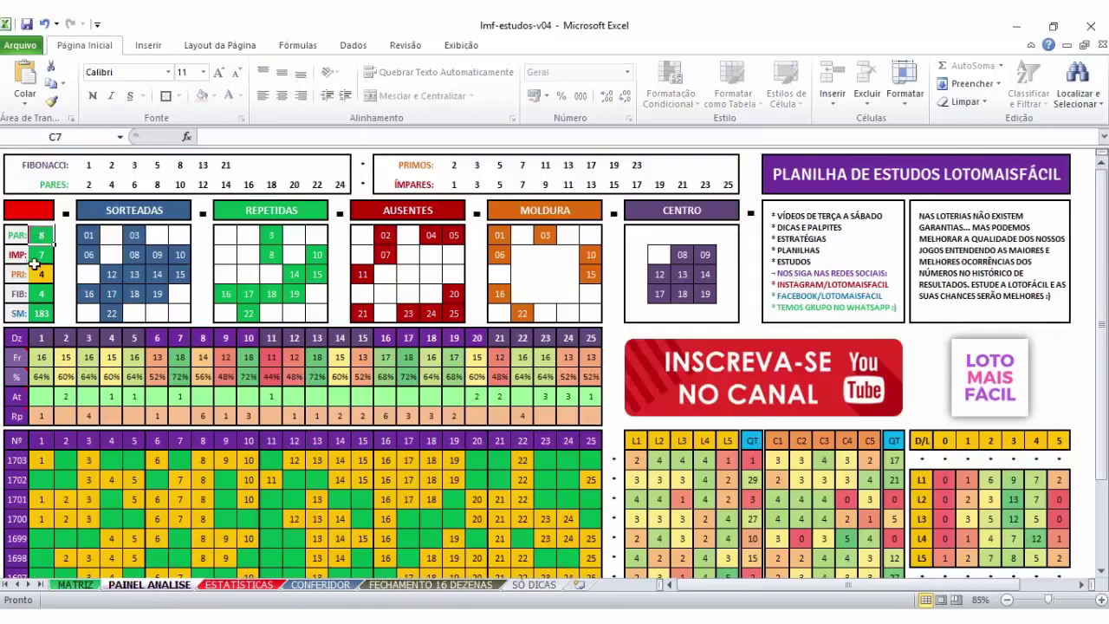
{"action": "key", "text": "Down"}
{"action": "left_click", "coordinate": [41, 276]}
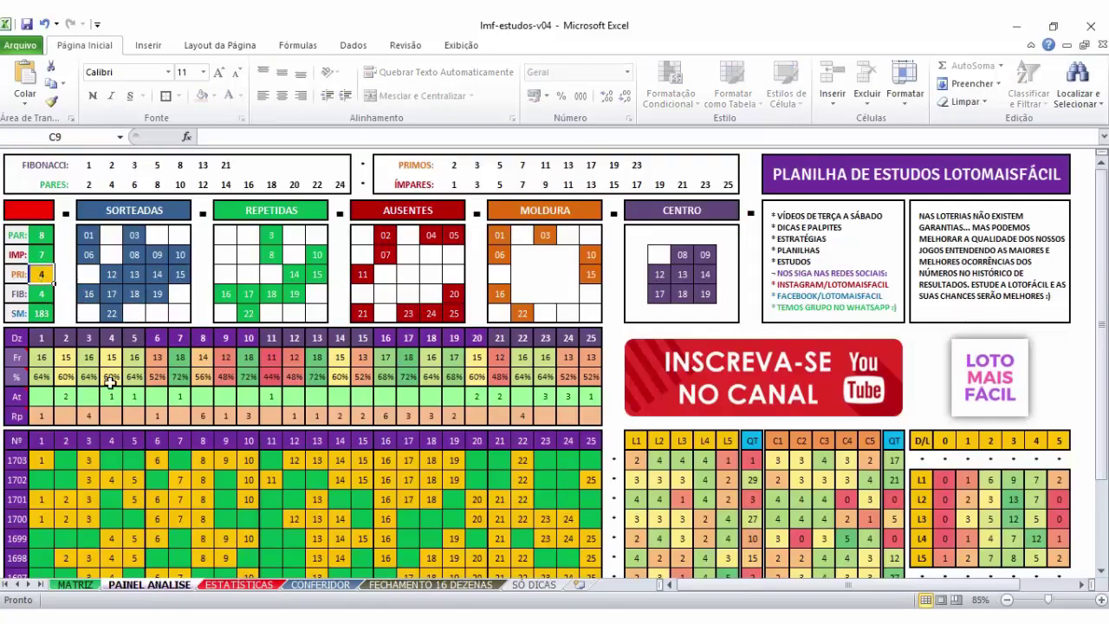
Step: Examine the frequency and percentage of the 4 PRIMOS pattern on the ESTATÍSTICAS sheet
{"action": "left_click", "coordinate": [239, 585]}
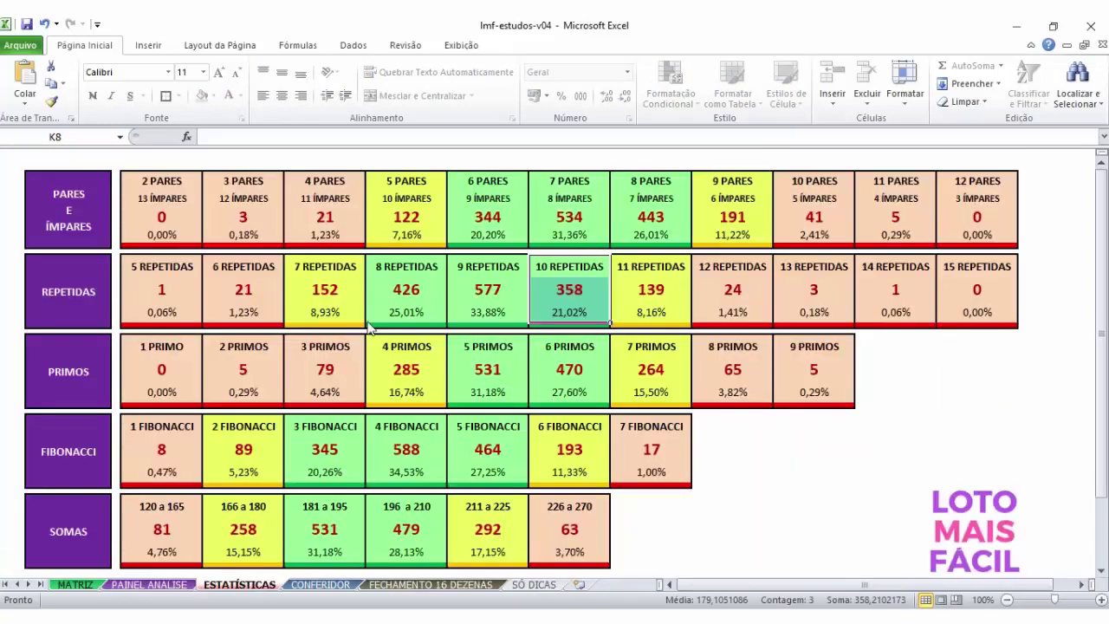
{"action": "left_click", "coordinate": [151, 587]}
{"action": "left_click", "coordinate": [239, 585]}
{"action": "left_click_drag", "start_coordinate": [403, 336], "coordinate": [407, 386]}
{"action": "left_click", "coordinate": [416, 371]}
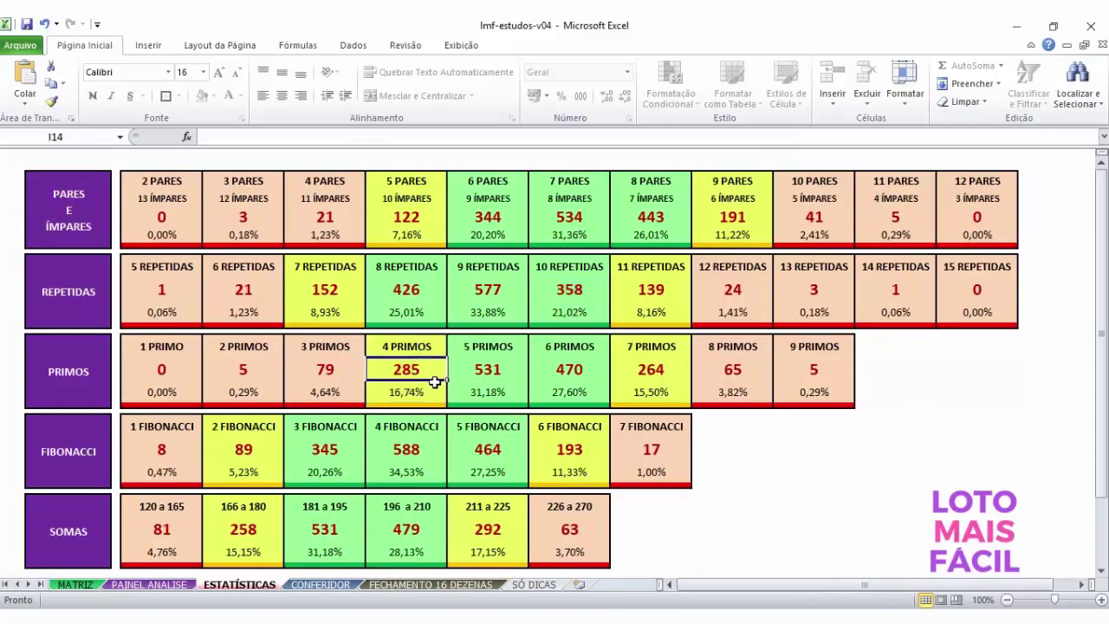
{"action": "left_click", "coordinate": [414, 395]}
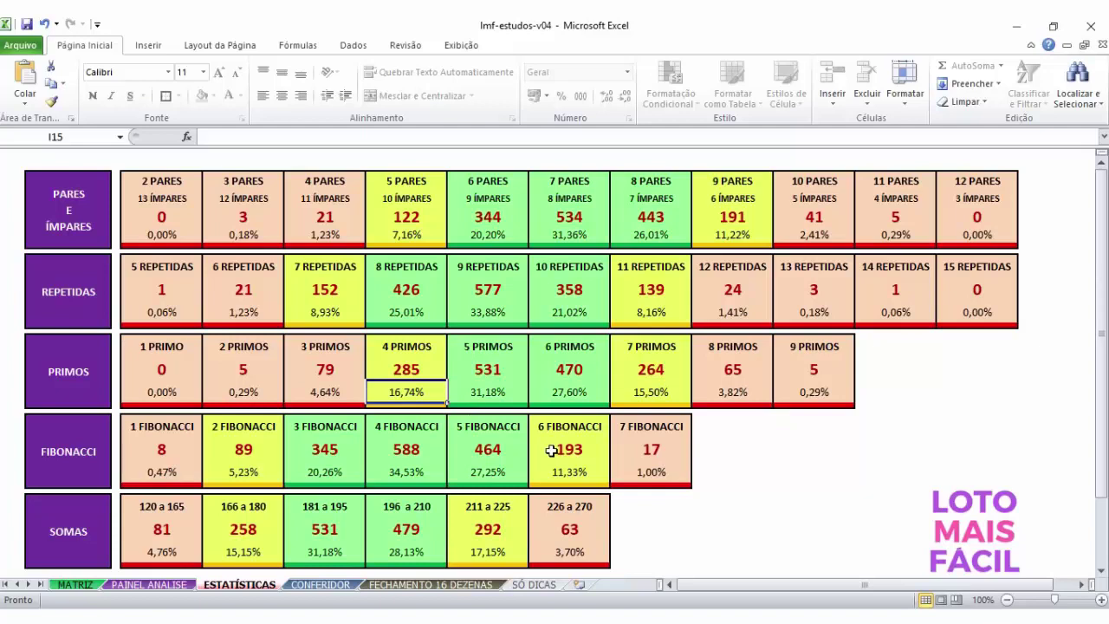
Step: Check the Fibonacci count on PAINEL ANALISE and examine the matching 4 FIBONACCI entry on ESTATÍSTICAS
{"action": "left_click", "coordinate": [139, 584]}
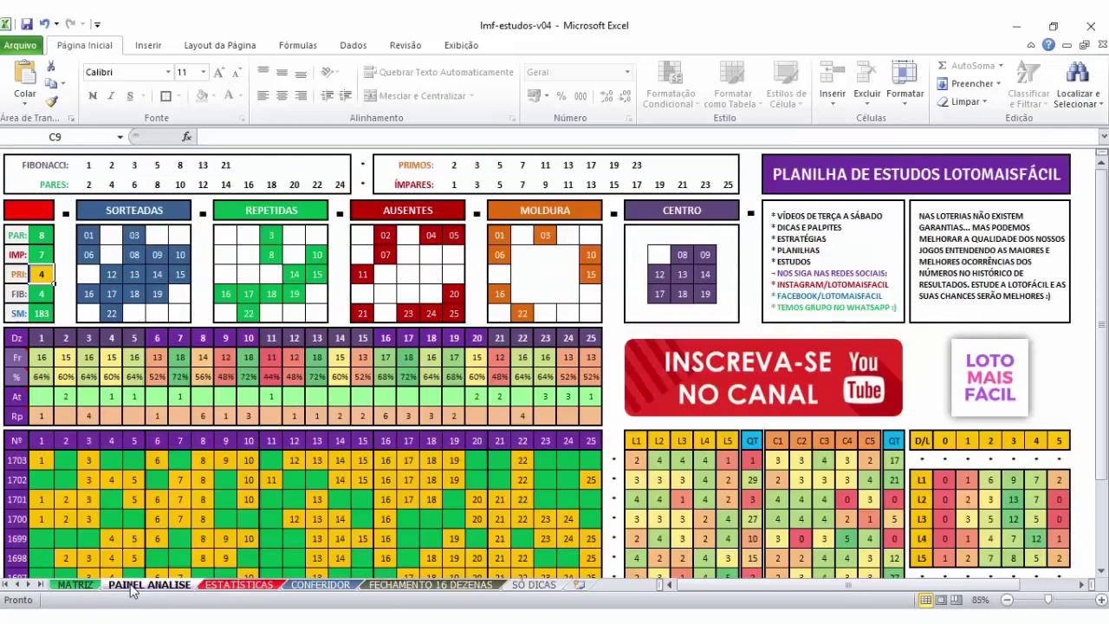
{"action": "left_click", "coordinate": [239, 585]}
{"action": "left_click_drag", "start_coordinate": [422, 426], "coordinate": [426, 471]}
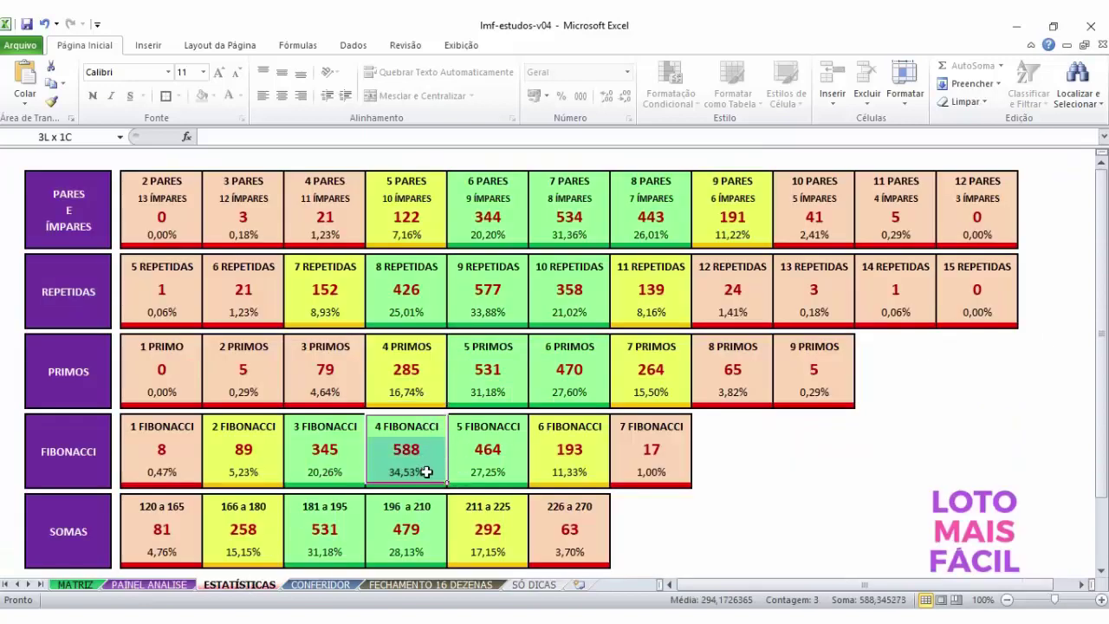
Step: Return to the PAINEL ANALISE sheet and check the last draw's sum and the numbers in the REPETIDAS grid
{"action": "left_click", "coordinate": [420, 447]}
{"action": "left_click", "coordinate": [149, 584]}
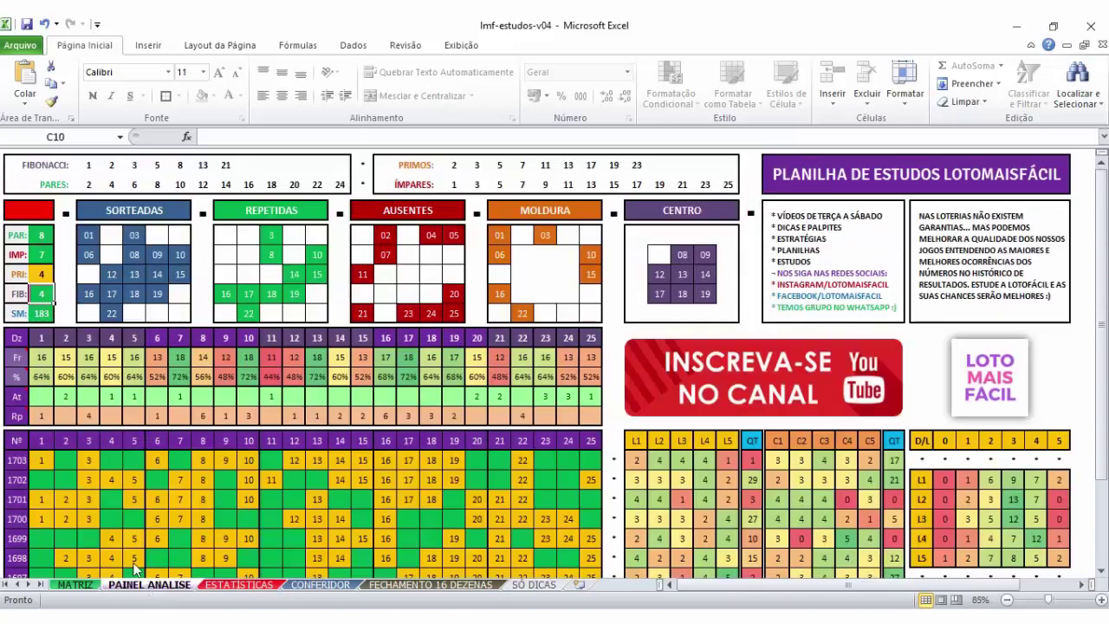
{"action": "left_click", "coordinate": [41, 312]}
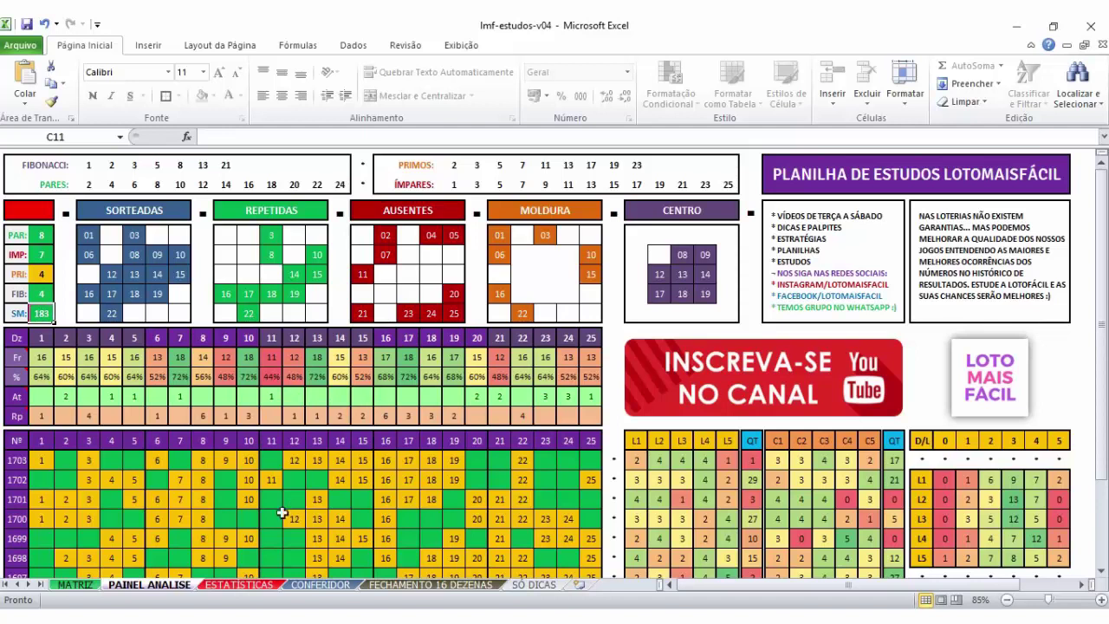
{"action": "left_click_drag", "start_coordinate": [271, 237], "coordinate": [240, 292]}
{"action": "left_click", "coordinate": [249, 313]}
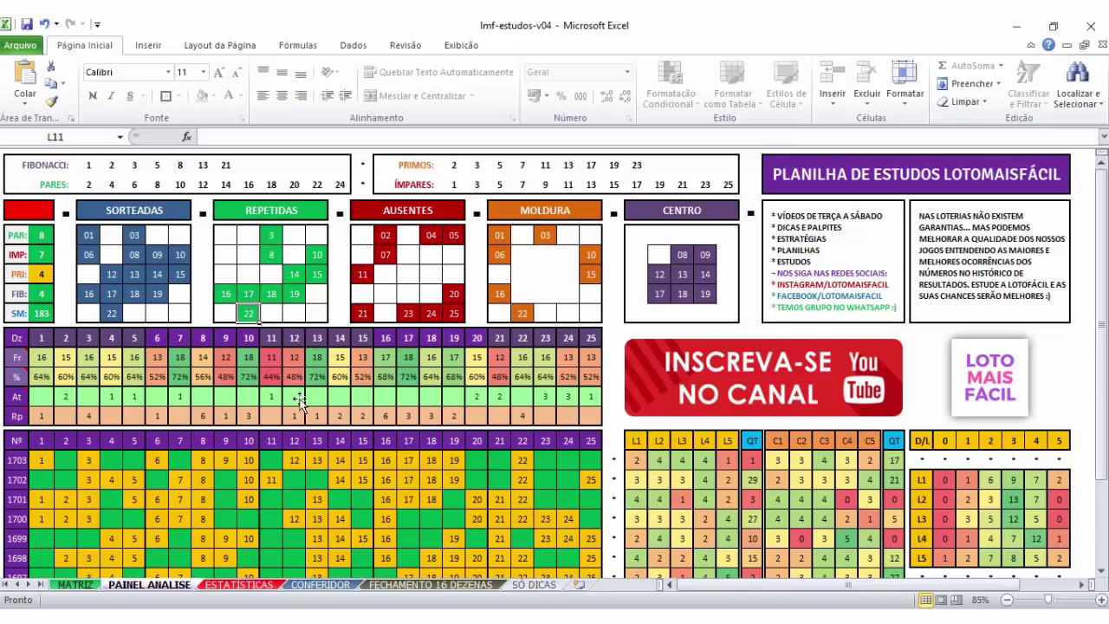
Step: Examine the frequencies and percentages of the 8, 9 and 10 REPETIDAS patterns on the ESTATÍSTICAS sheet
{"action": "left_click", "coordinate": [239, 585]}
{"action": "left_click_drag", "start_coordinate": [539, 270], "coordinate": [485, 312]}
{"action": "left_click_drag", "start_coordinate": [569, 312], "coordinate": [406, 312]}
{"action": "left_click_drag", "start_coordinate": [586, 293], "coordinate": [416, 339]}
Step: Go back to PAINEL ANALISE and check the first MOLDURA numbers and the CENTRO grid, including its missing number 07
{"action": "left_click", "coordinate": [181, 585]}
{"action": "left_click", "coordinate": [504, 241]}
{"action": "left_click", "coordinate": [544, 237]}
{"action": "left_click", "coordinate": [502, 257]}
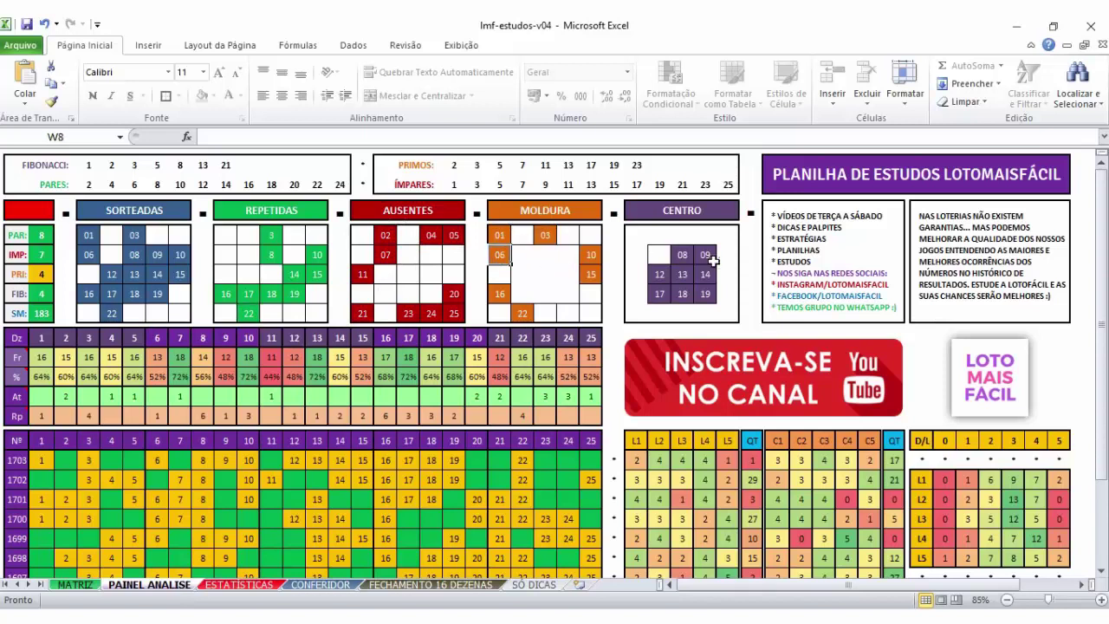
{"action": "left_click_drag", "start_coordinate": [685, 255], "coordinate": [663, 294]}
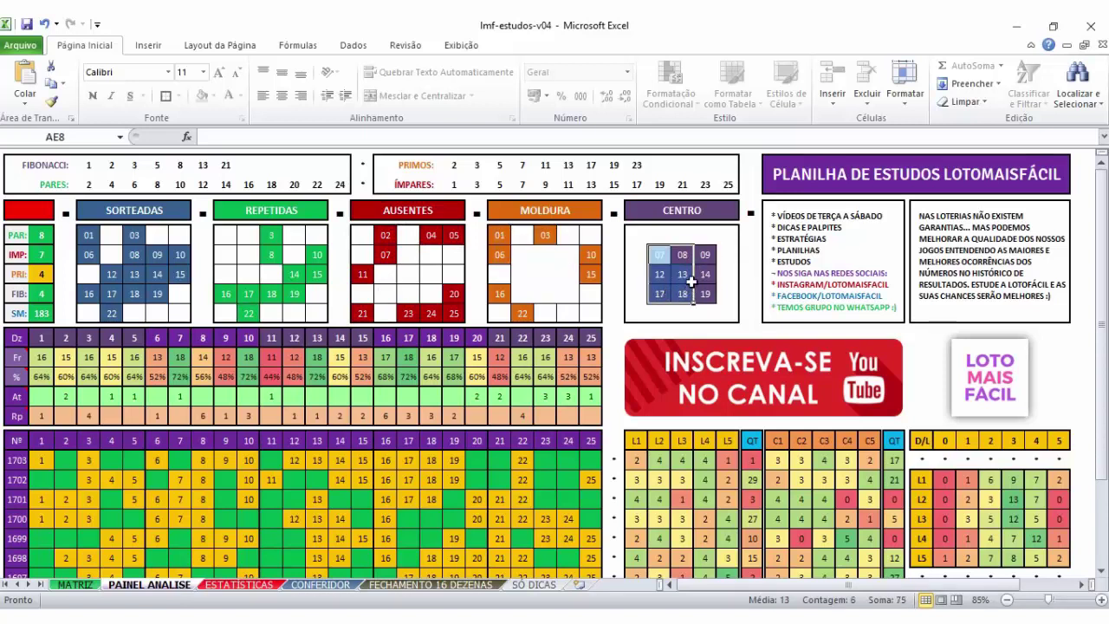
{"action": "left_click", "coordinate": [658, 255]}
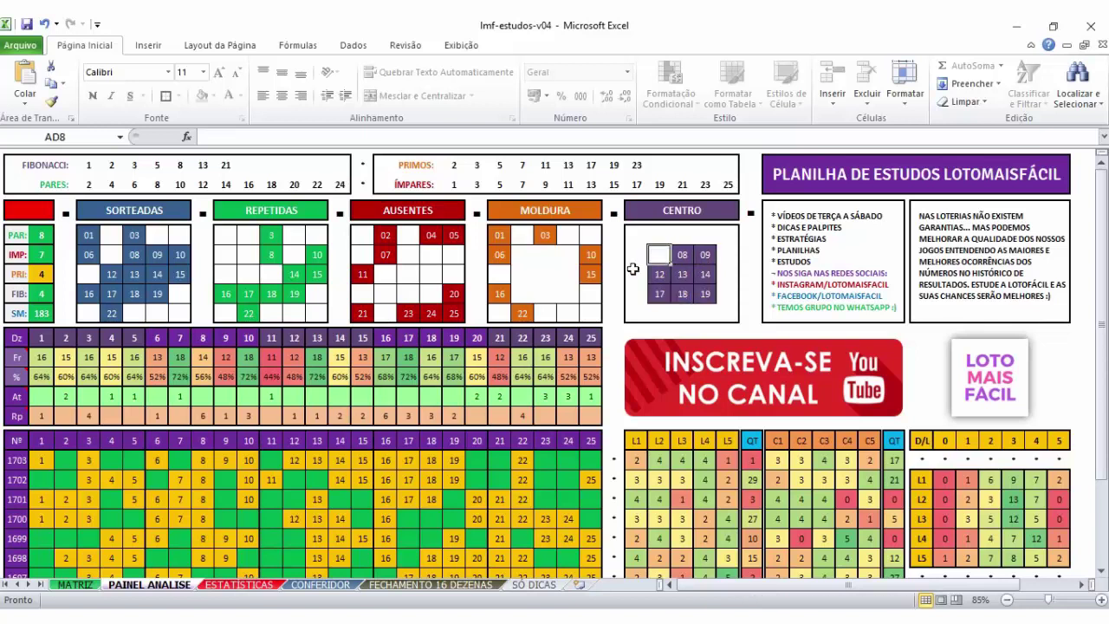
Step: Examine the whole MOLDURA grid and go through its drawn numbers from 01 to 22
{"action": "left_click_drag", "start_coordinate": [499, 232], "coordinate": [590, 313]}
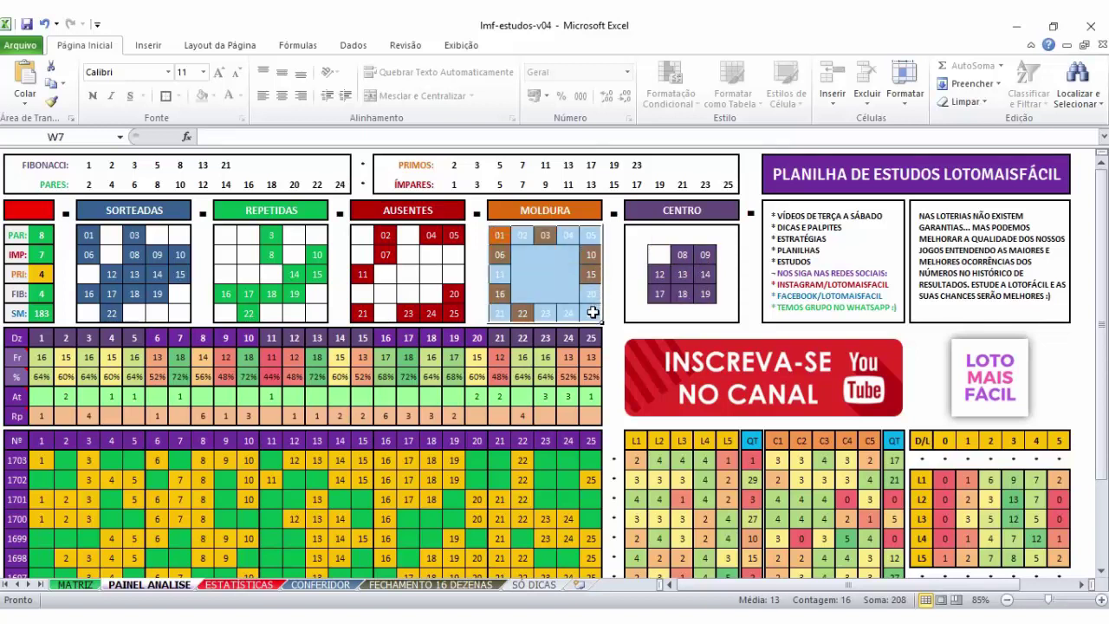
{"action": "left_click", "coordinate": [591, 314]}
{"action": "left_click", "coordinate": [508, 235]}
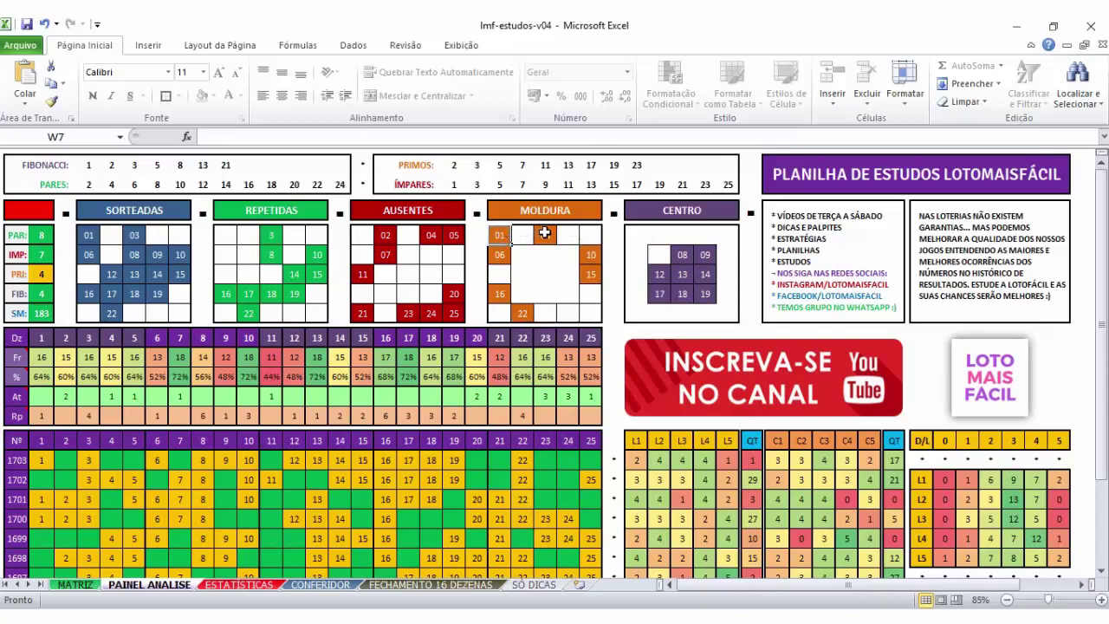
{"action": "left_click_drag", "start_coordinate": [590, 255], "coordinate": [591, 273]}
{"action": "left_click", "coordinate": [591, 274]}
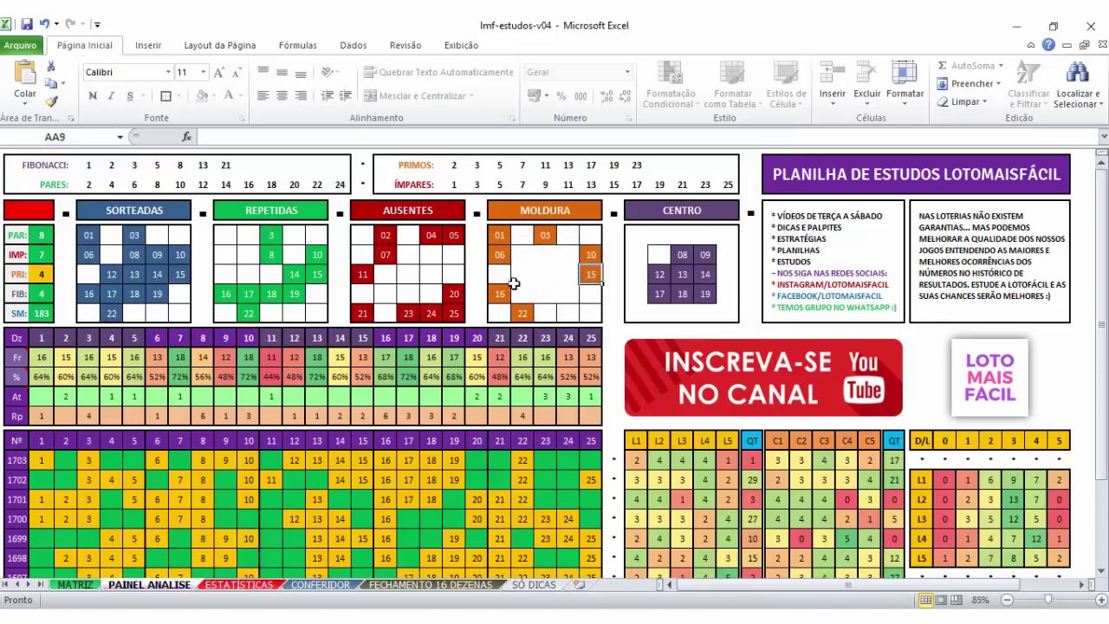
{"action": "left_click", "coordinate": [523, 313]}
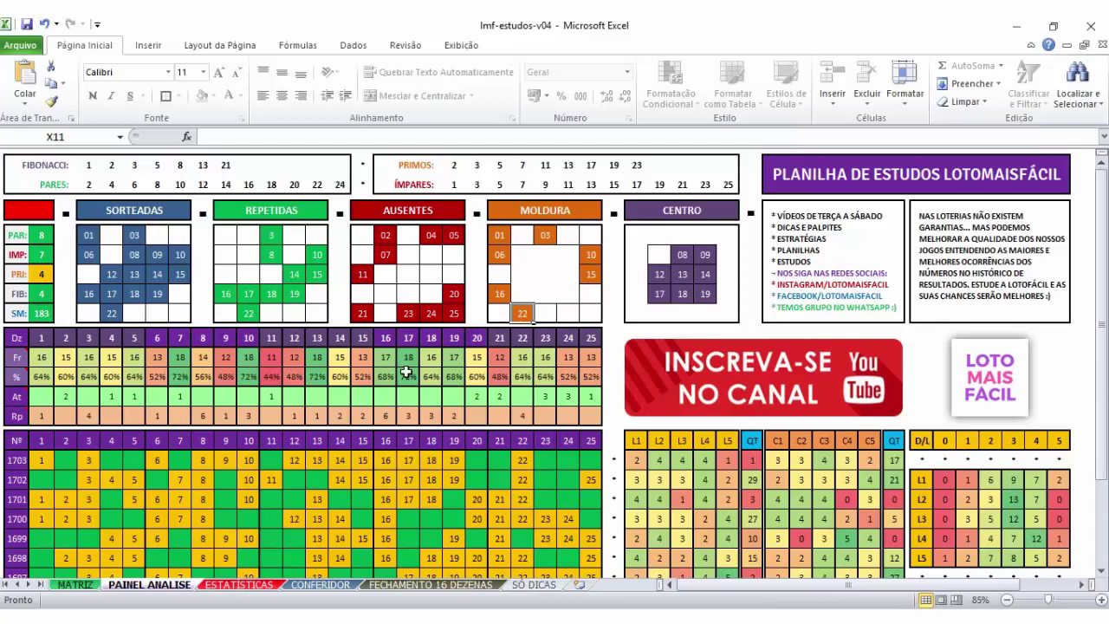
Step: Examine the consecutive run from 12 to 19 in the contest 1703 row, and review the full MOLDURA grid again
{"action": "left_click_drag", "start_coordinate": [300, 459], "coordinate": [450, 460]}
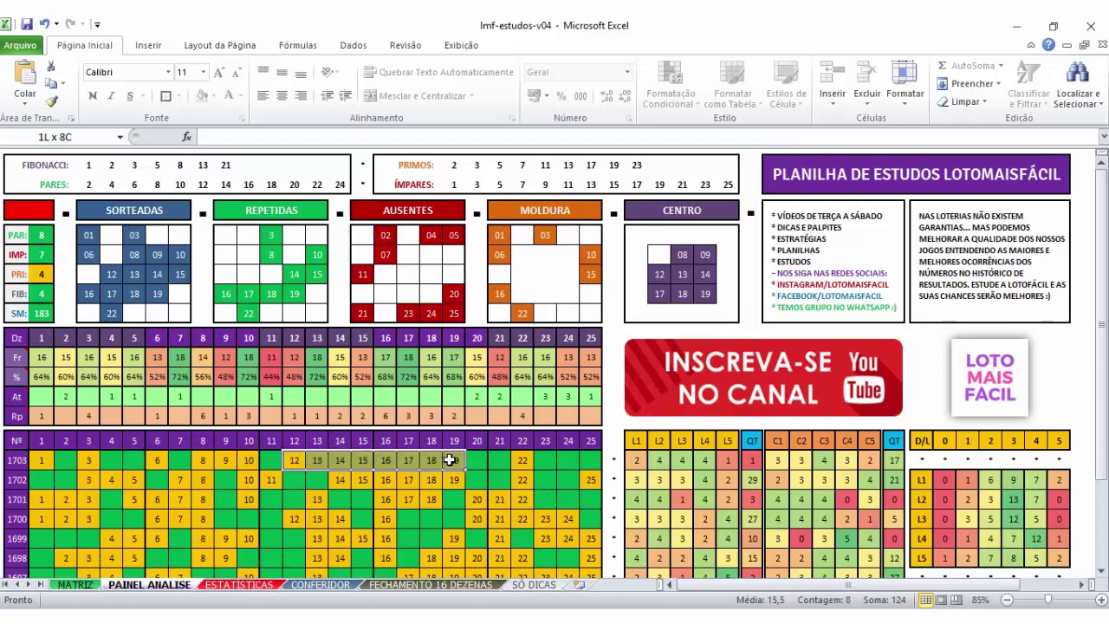
{"action": "left_click", "coordinate": [450, 460]}
{"action": "left_click_drag", "start_coordinate": [498, 238], "coordinate": [590, 314]}
{"action": "left_click", "coordinate": [590, 313]}
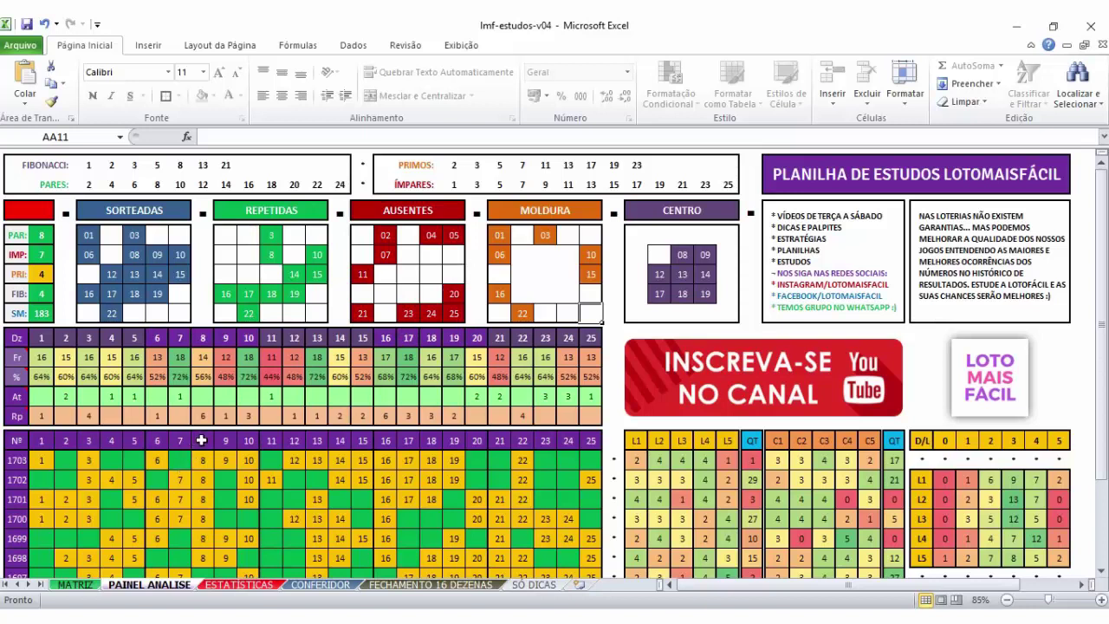
Step: Highlight the columns of numbers 8, 16, 3 and 22 in the draw history to examine their repetition
{"action": "left_click_drag", "start_coordinate": [201, 440], "coordinate": [203, 567]}
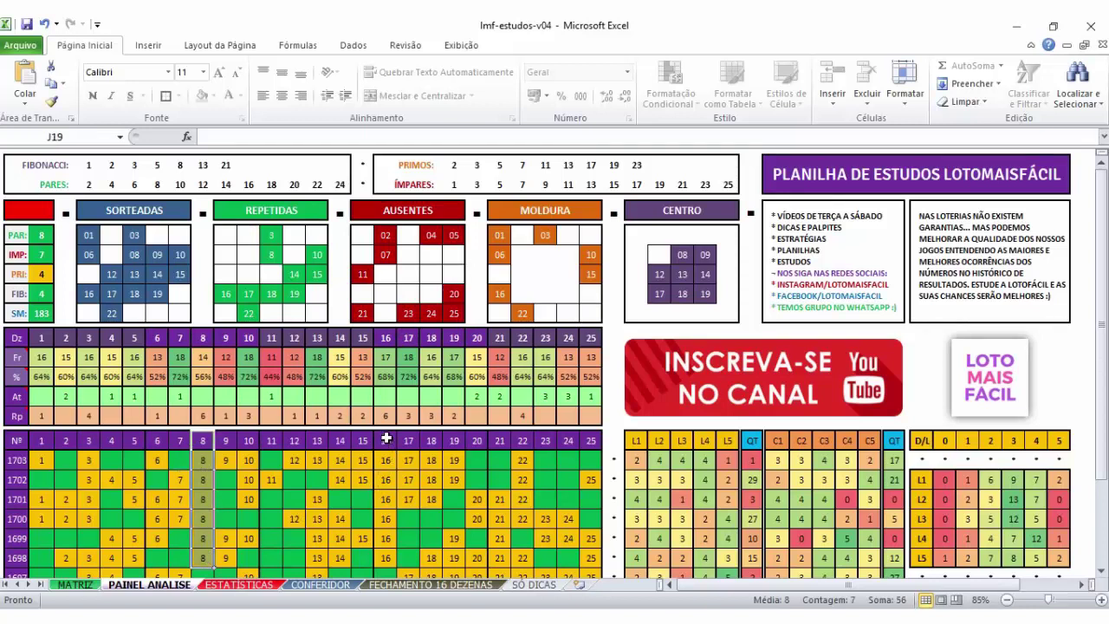
{"action": "left_click_drag", "start_coordinate": [386, 440], "coordinate": [385, 558]}
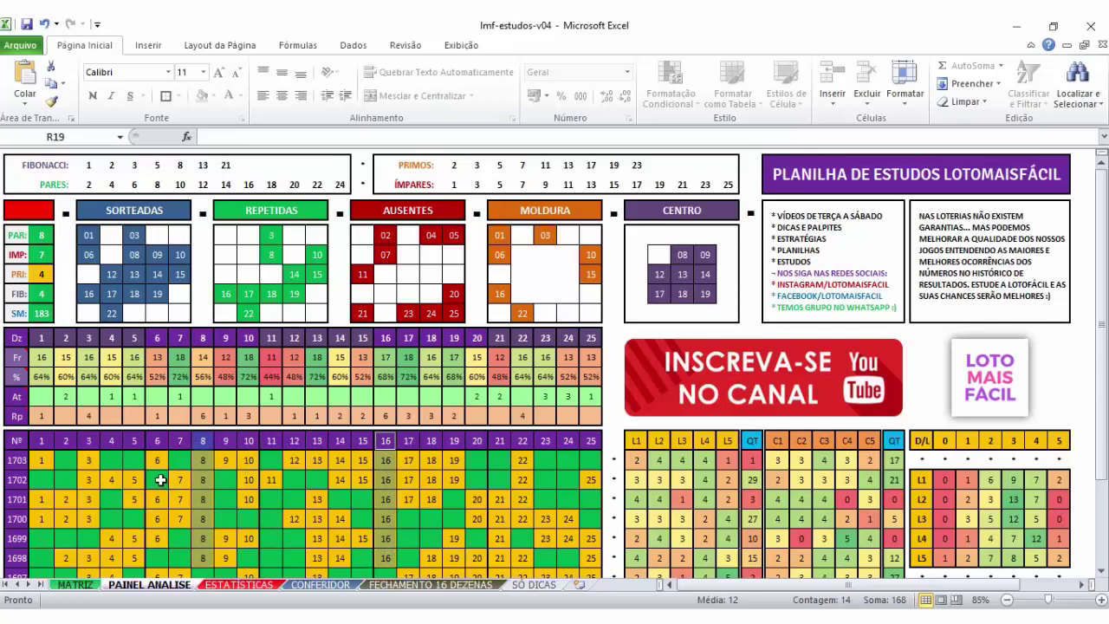
{"action": "left_click_drag", "start_coordinate": [89, 440], "coordinate": [91, 516]}
{"action": "left_click_drag", "start_coordinate": [527, 442], "coordinate": [529, 521]}
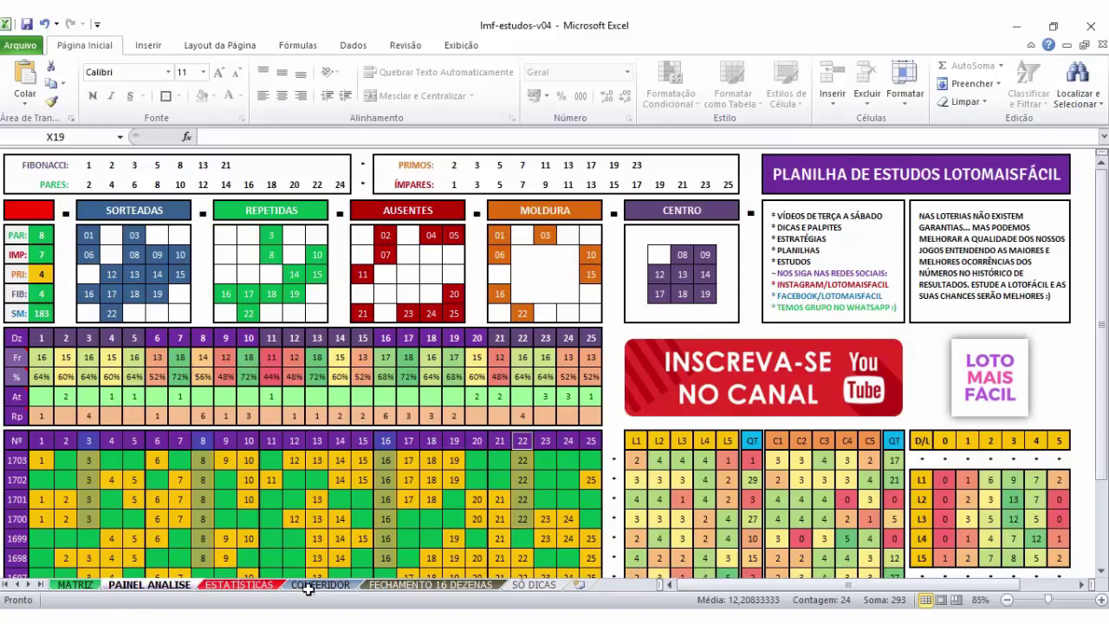
Step: Compare the recent draws and cycles on MATRIZ with PAINEL ANALISE, and examine numbers 20 to 25 in contests 1703 and 1702
{"action": "left_click", "coordinate": [83, 586]}
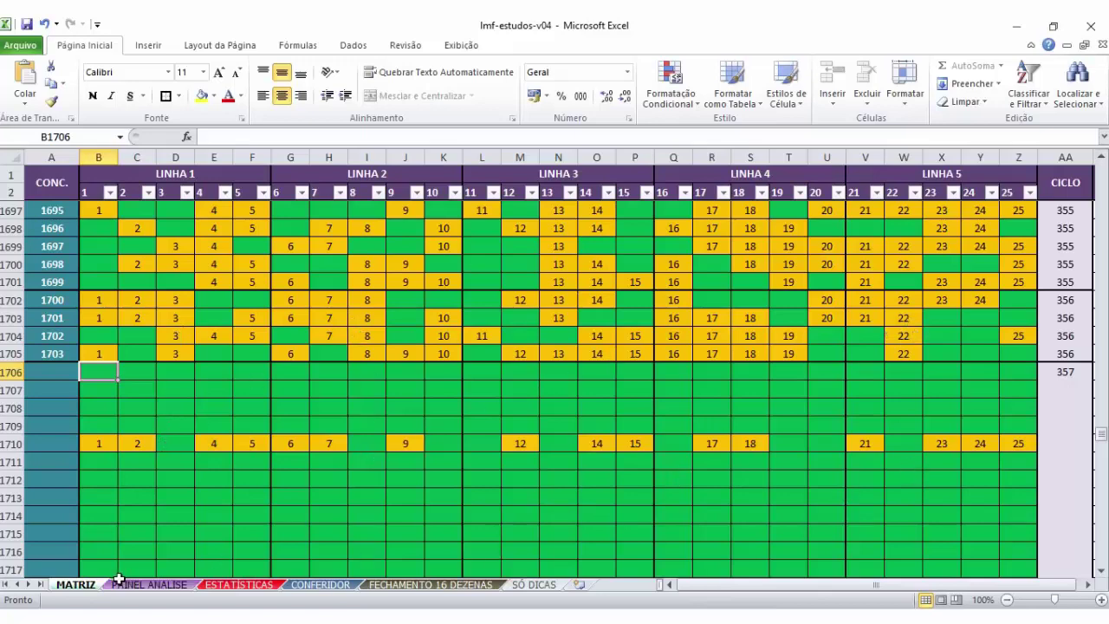
{"action": "left_click", "coordinate": [149, 584]}
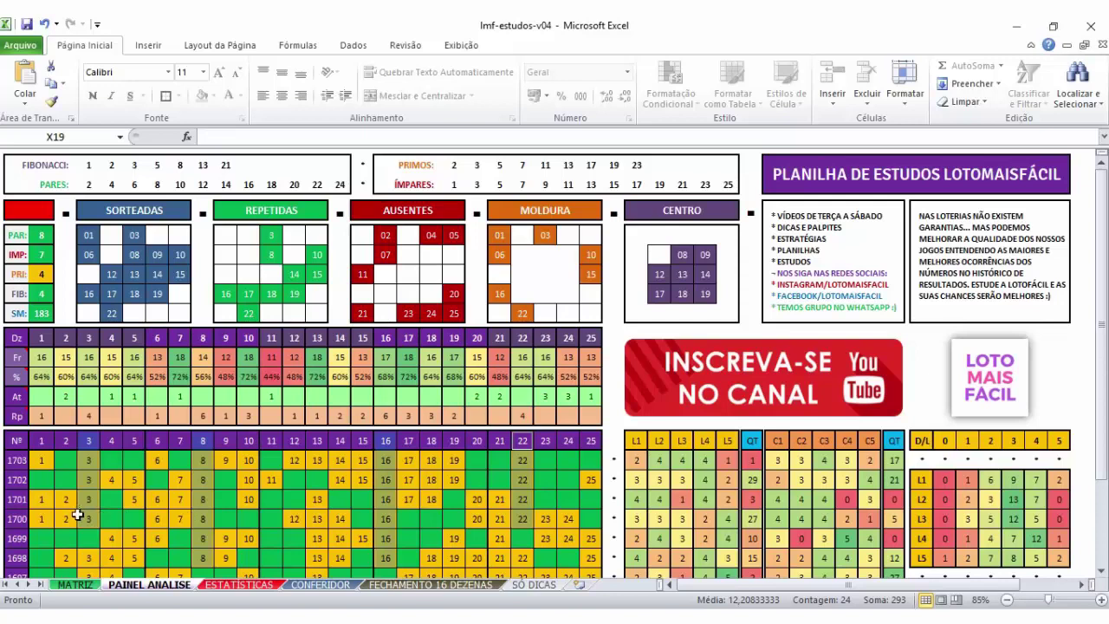
{"action": "left_click", "coordinate": [78, 584]}
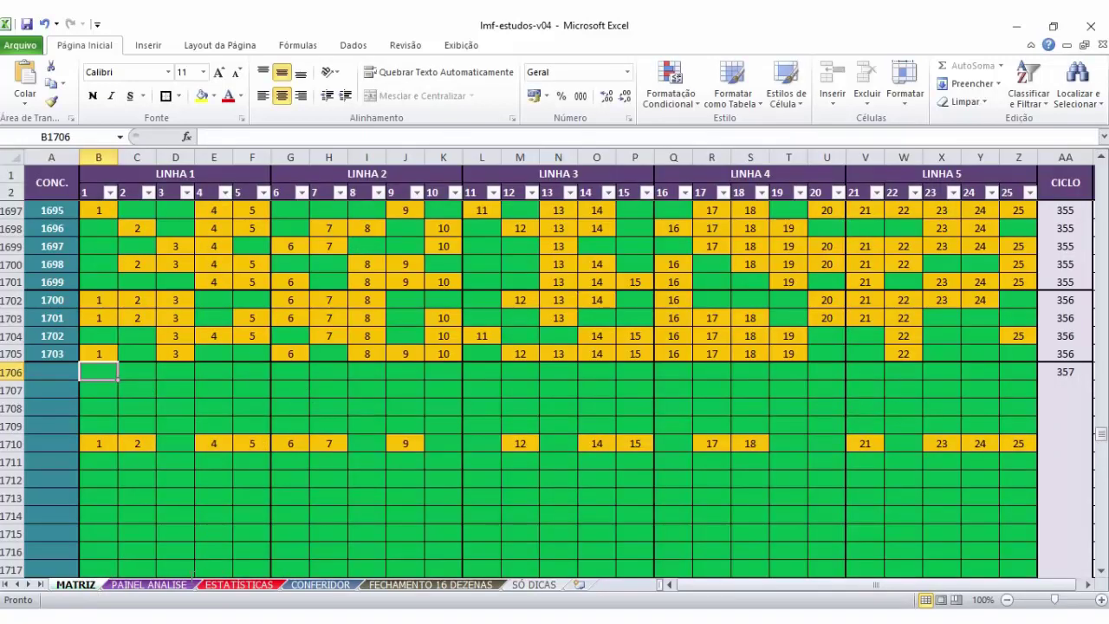
{"action": "left_click", "coordinate": [166, 585]}
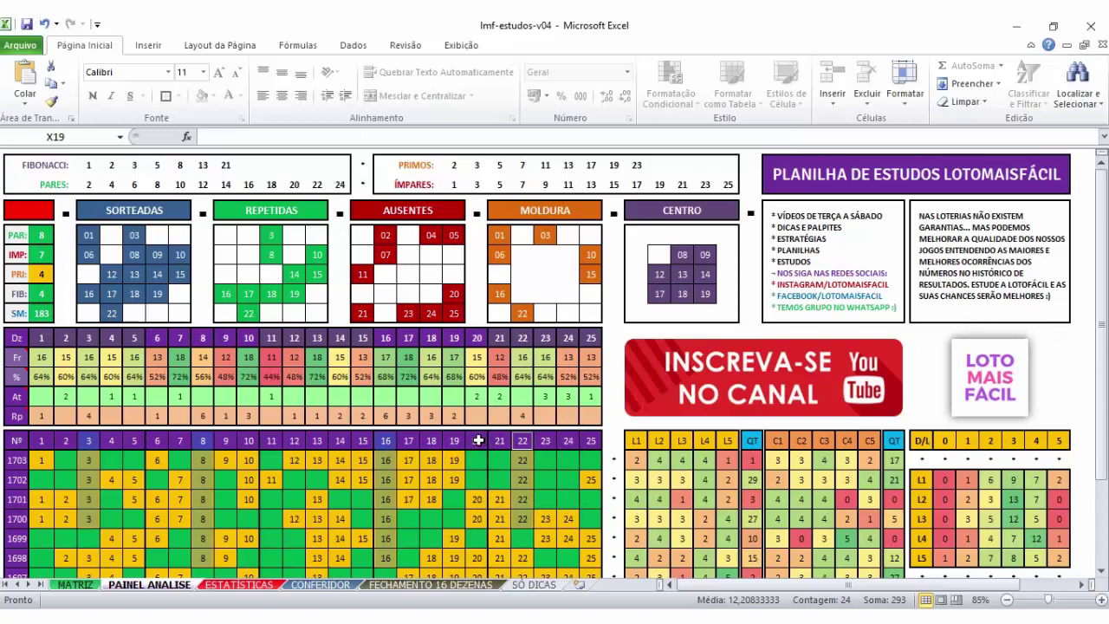
{"action": "left_click_drag", "start_coordinate": [478, 440], "coordinate": [585, 479]}
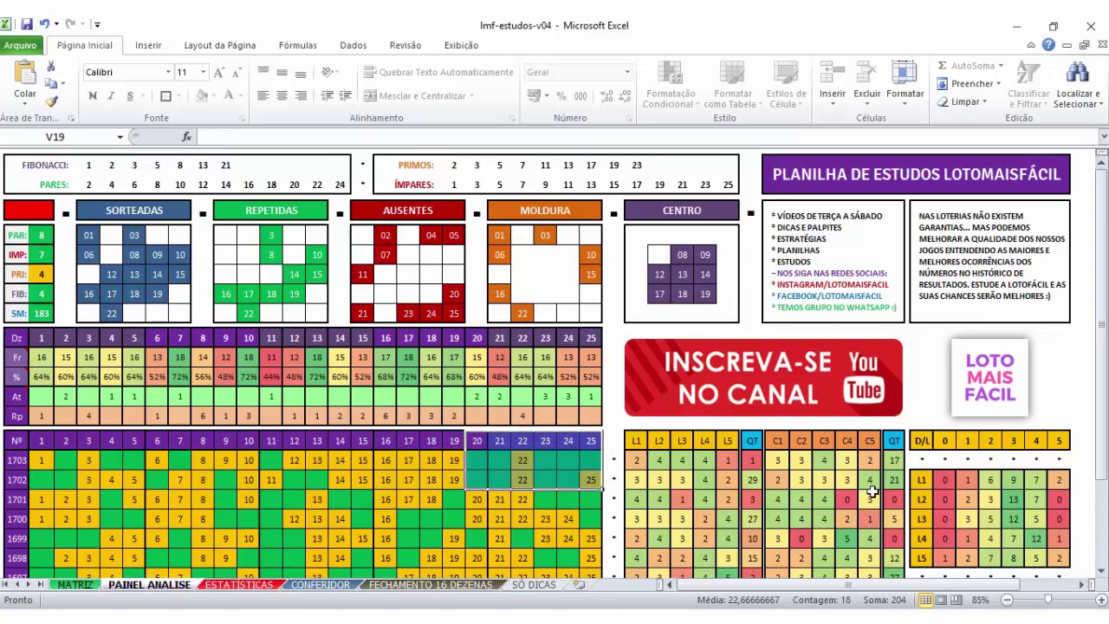
Step: Check the L1 to L5 line counts of contest 1703 and their QT value
{"action": "left_click", "coordinate": [633, 462]}
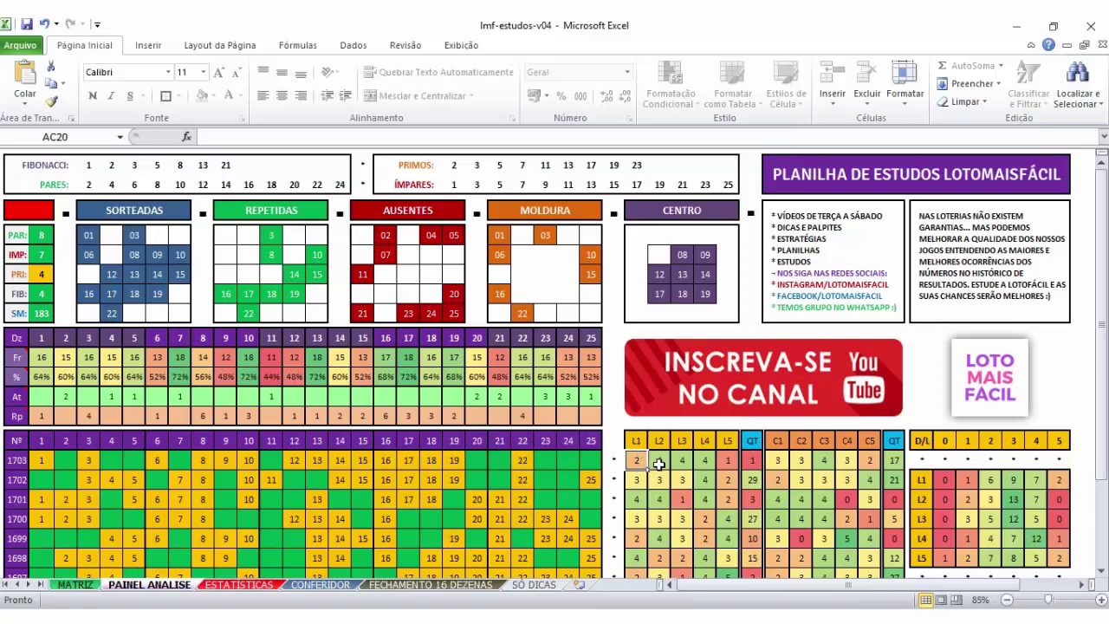
{"action": "left_click", "coordinate": [665, 461]}
{"action": "left_click", "coordinate": [683, 461]}
{"action": "left_click", "coordinate": [707, 460]}
{"action": "left_click", "coordinate": [728, 460]}
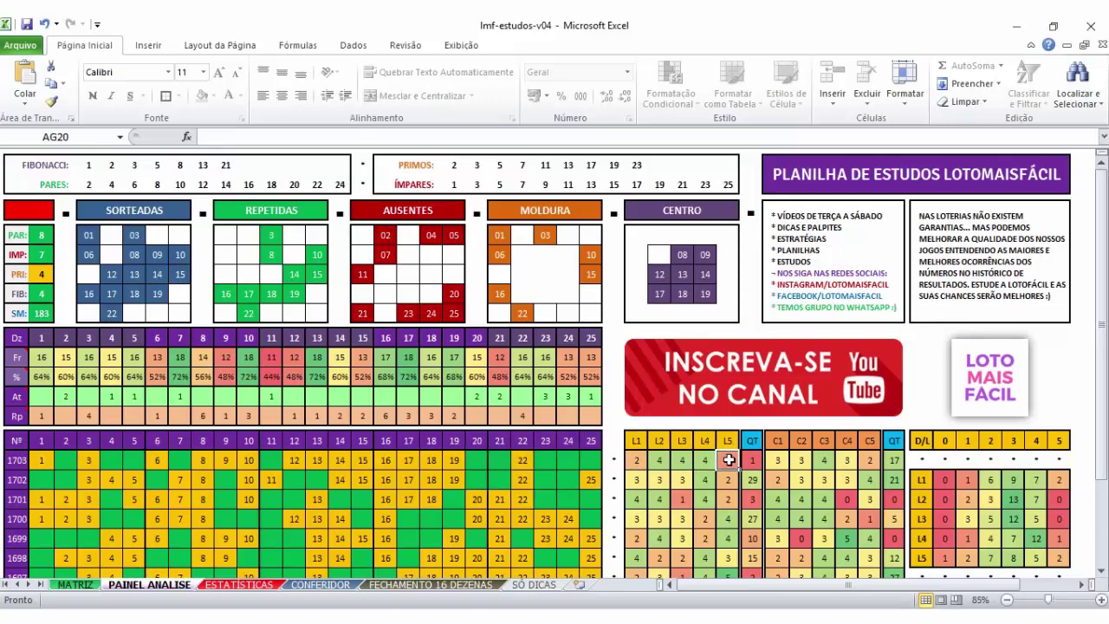
{"action": "left_click", "coordinate": [748, 463]}
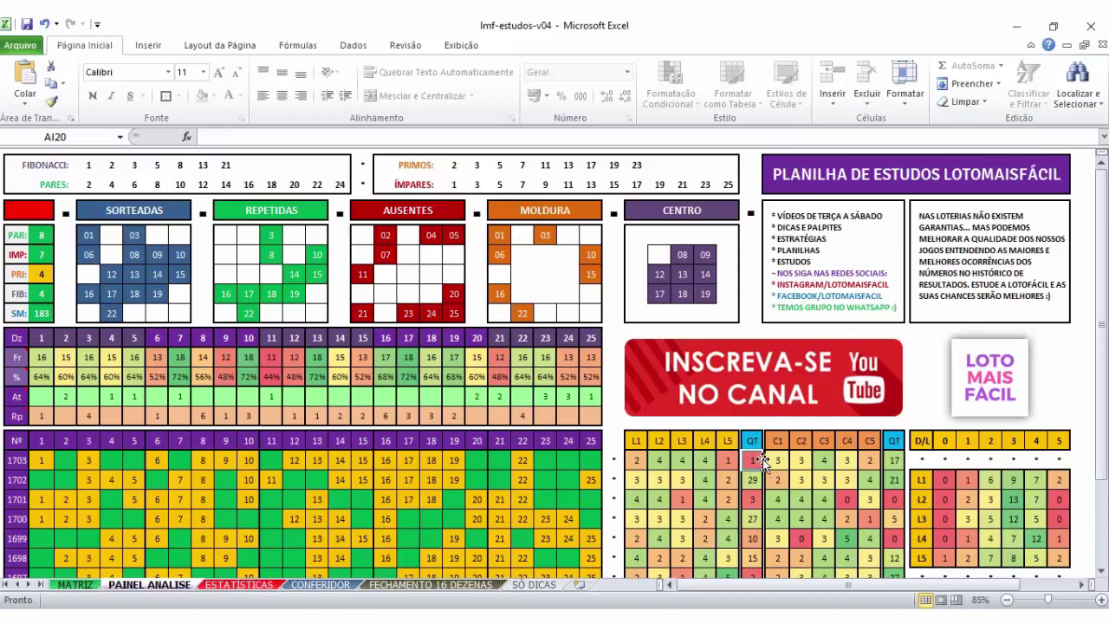
{"action": "left_click_drag", "start_coordinate": [637, 460], "coordinate": [728, 460]}
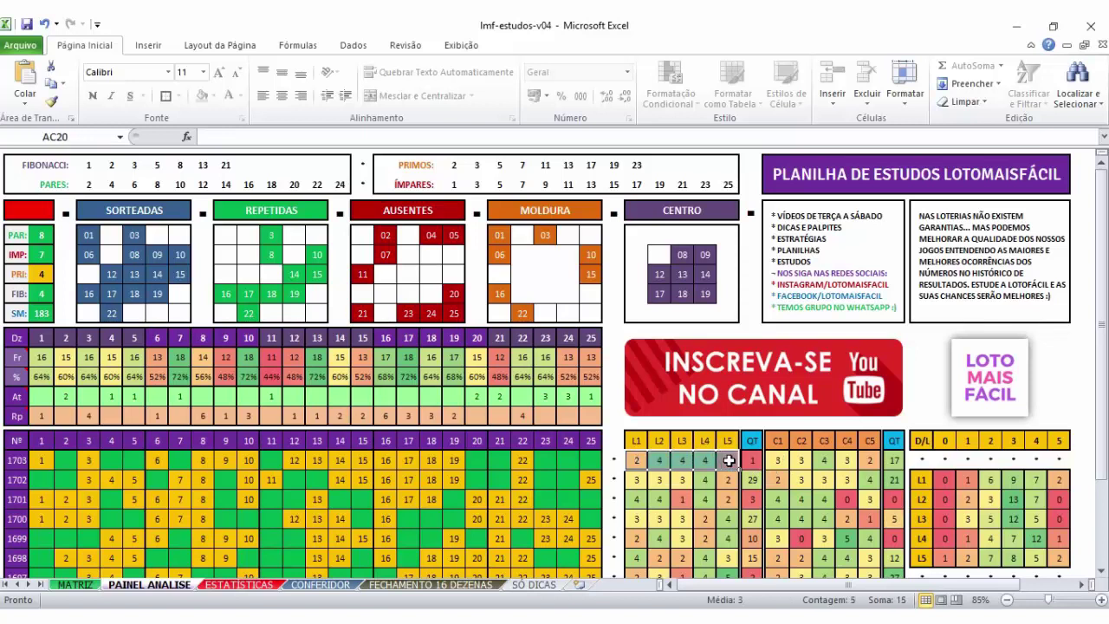
{"action": "mouse_move", "coordinate": [639, 468]}
{"action": "left_mouse_down"}
{"action": "mouse_move", "coordinate": [716, 465]}
{"action": "mouse_move", "coordinate": [645, 465]}
{"action": "left_mouse_up"}
{"action": "left_click", "coordinate": [659, 460]}
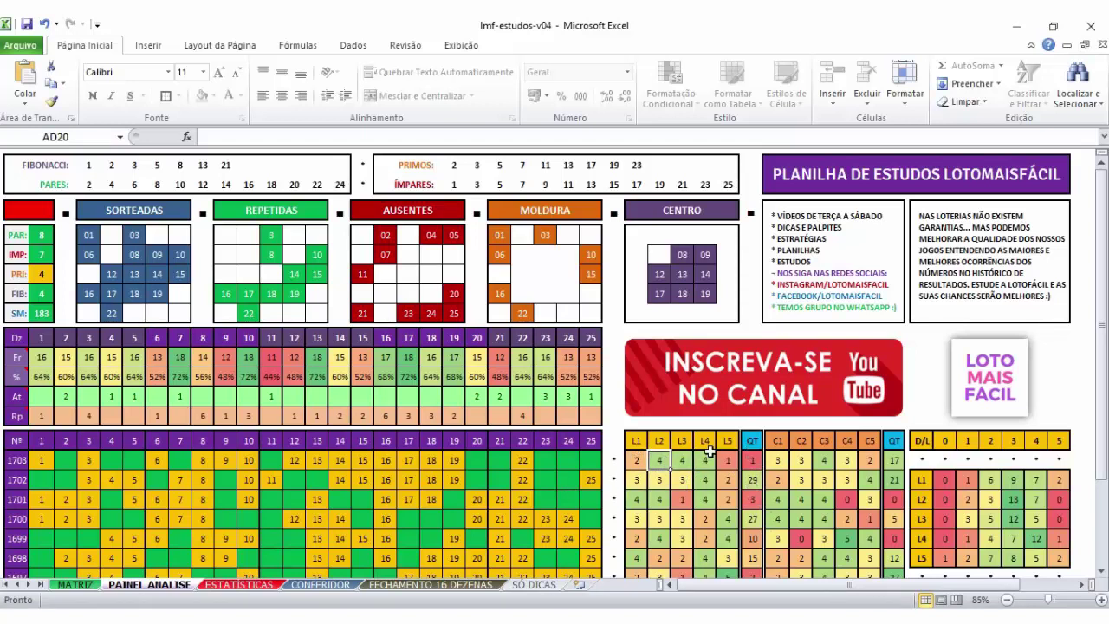
Step: Check the C1 to C5 column counts of contest 1703 and their QT value
{"action": "left_click", "coordinate": [777, 460]}
{"action": "left_click", "coordinate": [801, 459]}
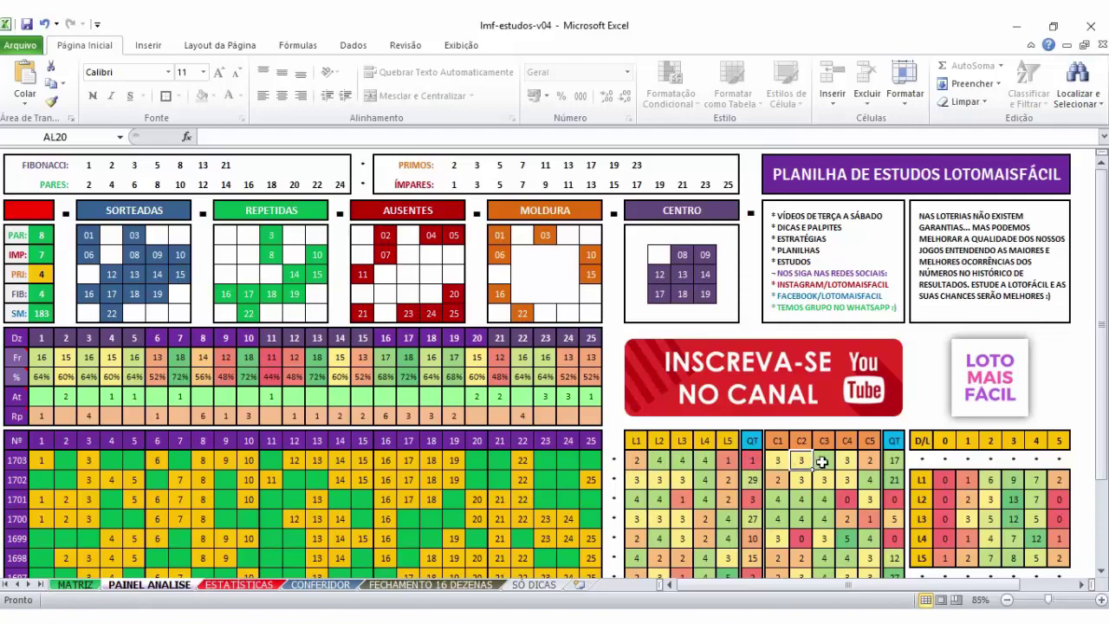
{"action": "left_click", "coordinate": [824, 460]}
{"action": "left_click", "coordinate": [847, 459]}
{"action": "left_click", "coordinate": [866, 462]}
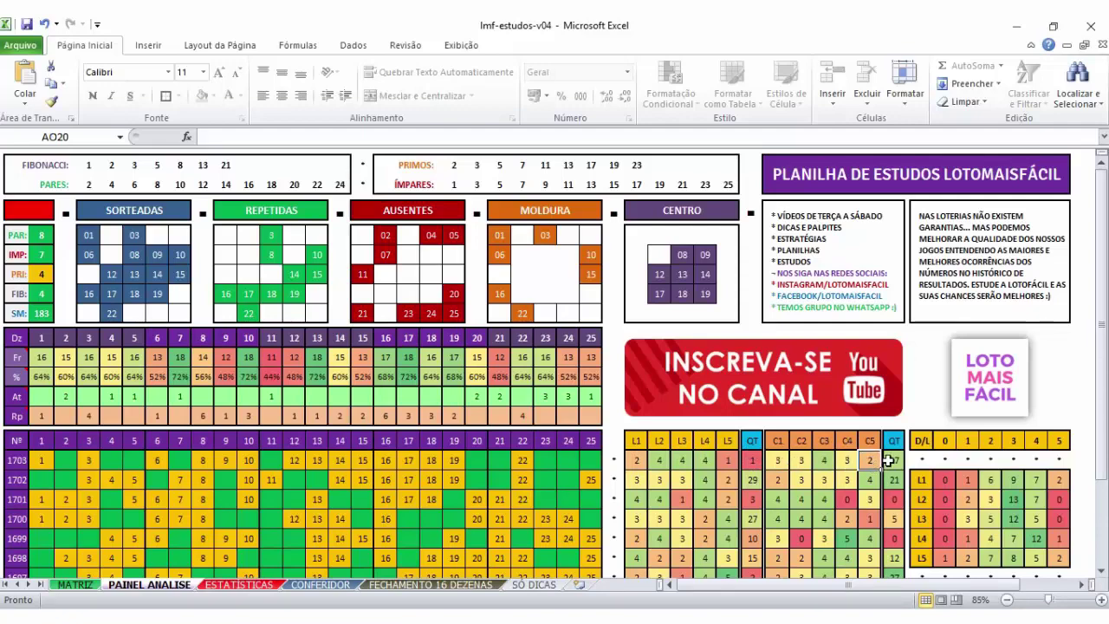
{"action": "left_click", "coordinate": [890, 460]}
Step: Examine the complete D/L table covering lines L1 to L5 and columns C1 to C5
{"action": "scroll", "coordinate": [972, 492], "scroll_direction": "down", "scroll_amount": 1}
{"action": "scroll", "coordinate": [974, 468], "scroll_direction": "down", "scroll_amount": 3}
{"action": "scroll", "coordinate": [980, 425], "scroll_direction": "up", "scroll_amount": 1}
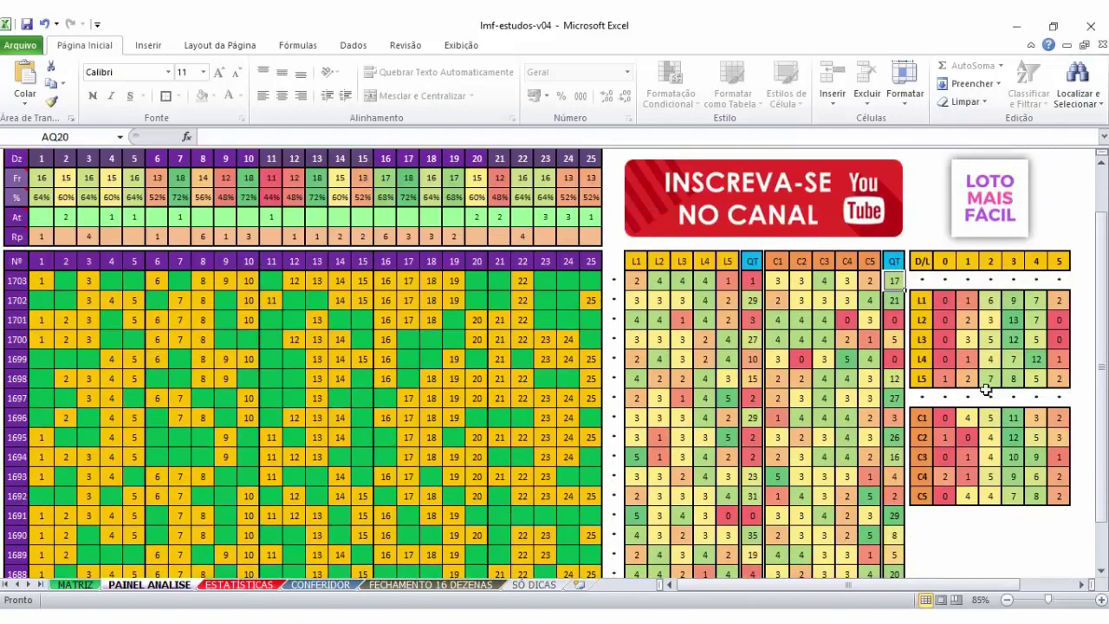
{"action": "left_click_drag", "start_coordinate": [918, 260], "coordinate": [1061, 491]}
{"action": "left_click", "coordinate": [1059, 495]}
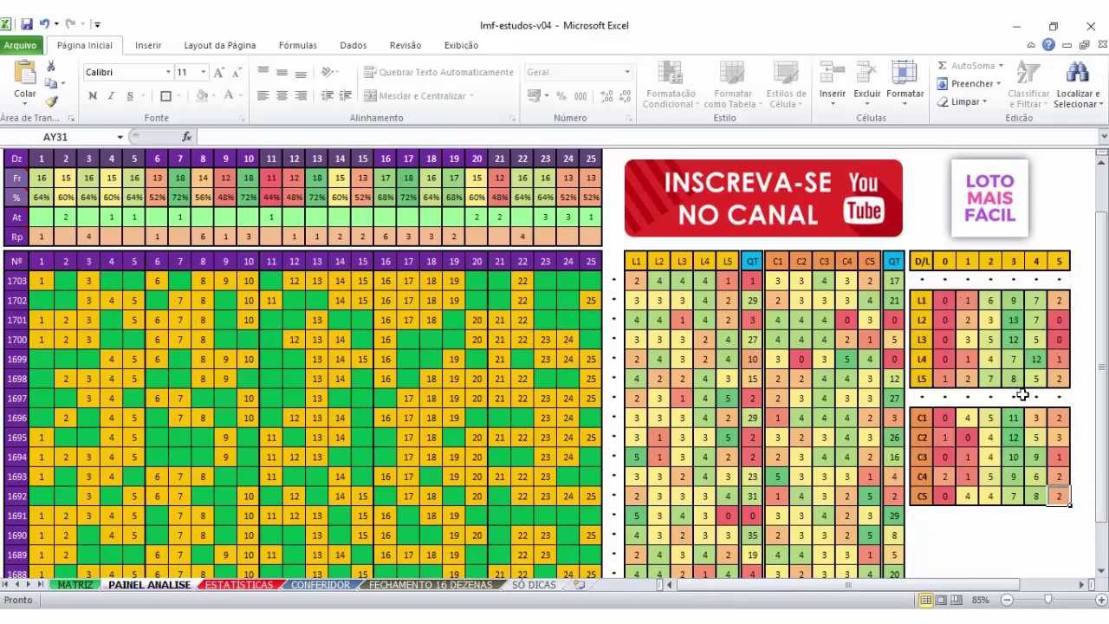
{"action": "scroll", "coordinate": [1023, 394], "scroll_direction": "up", "scroll_amount": 1}
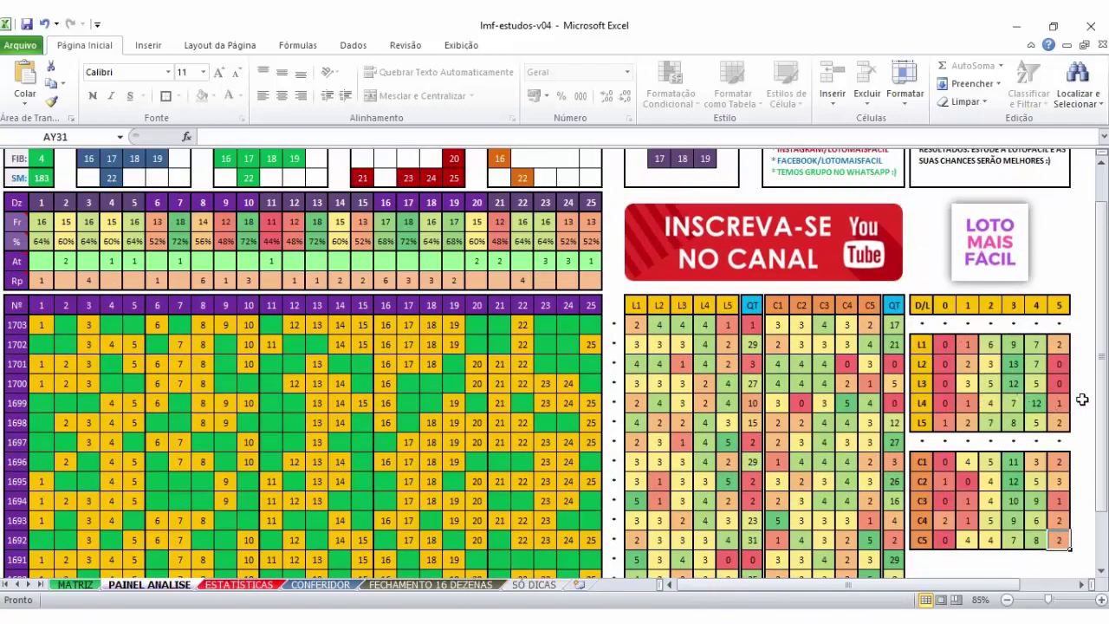
Step: Highlight the D/L values under 2, 3 and 4 for lines L1 to L5 and for columns C1 to C5
{"action": "left_click_drag", "start_coordinate": [1013, 347], "coordinate": [1035, 422]}
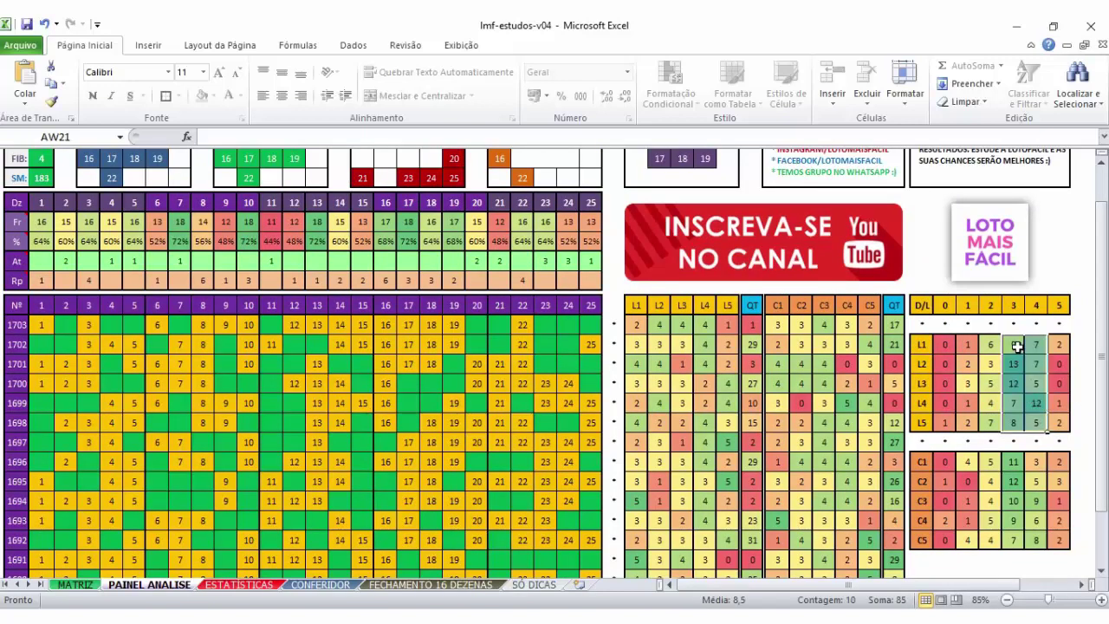
{"action": "left_click_drag", "start_coordinate": [1017, 347], "coordinate": [1035, 422]}
{"action": "left_click_drag", "start_coordinate": [1012, 304], "coordinate": [1033, 416]}
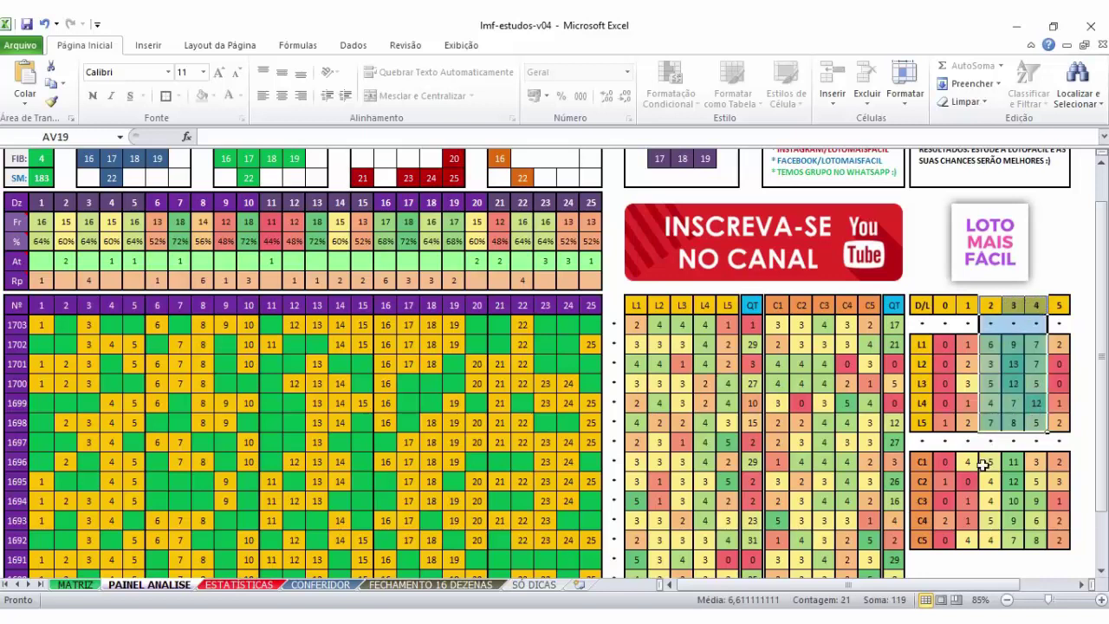
{"action": "left_click_drag", "start_coordinate": [984, 465], "coordinate": [1035, 539]}
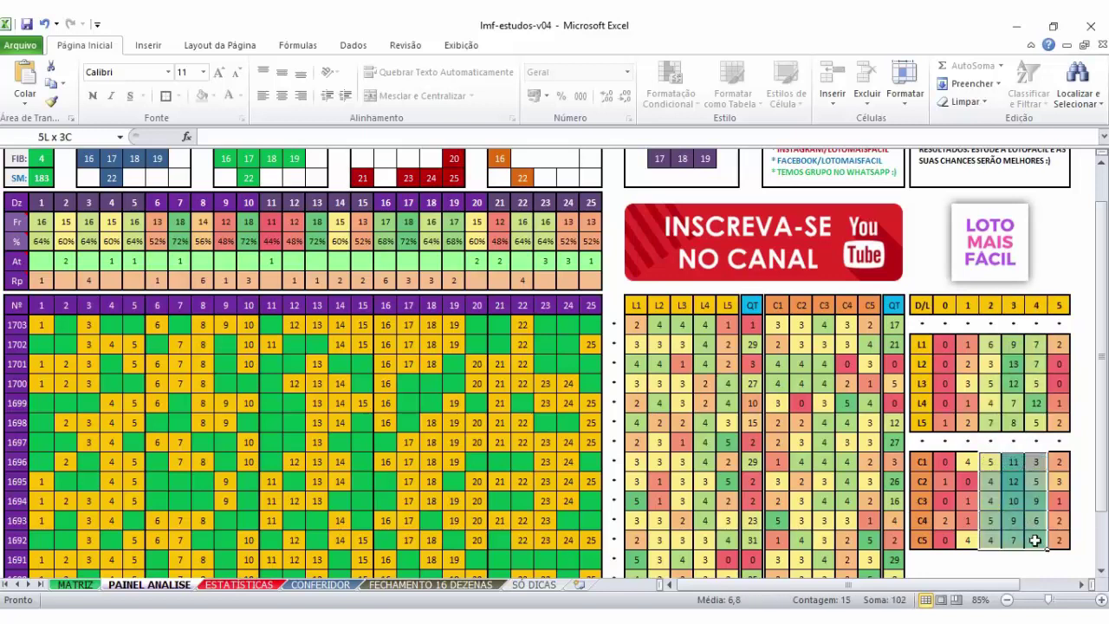
Step: Examine the fifth line of the SORTEADAS grid and its drawn number 22
{"action": "scroll", "coordinate": [609, 446], "scroll_direction": "up", "scroll_amount": 3}
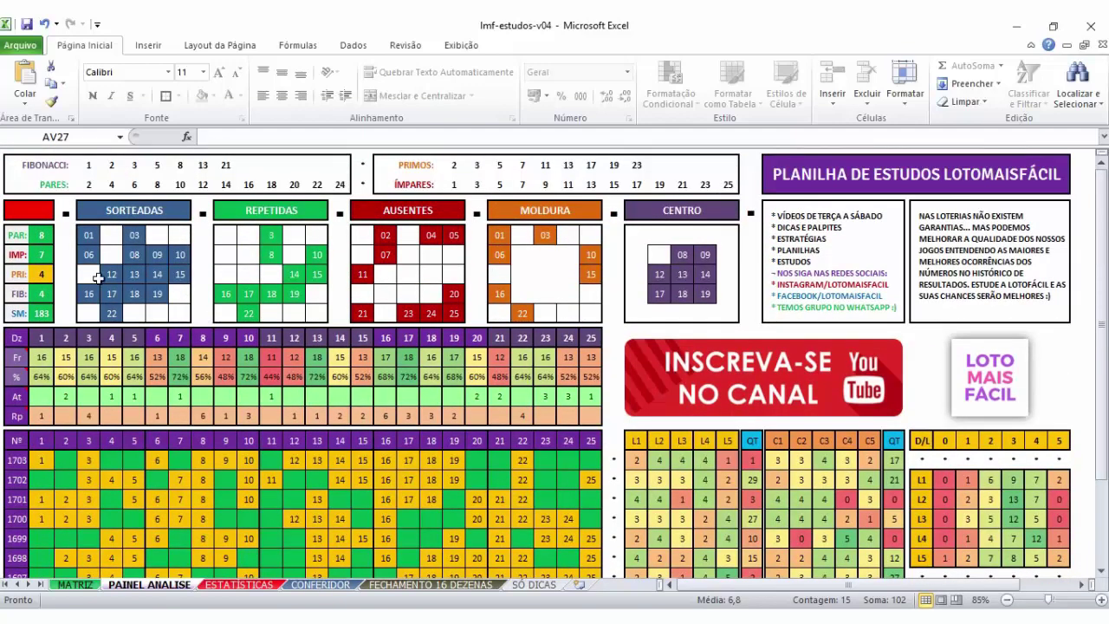
{"action": "left_click_drag", "start_coordinate": [90, 313], "coordinate": [179, 313]}
{"action": "left_click", "coordinate": [113, 313]}
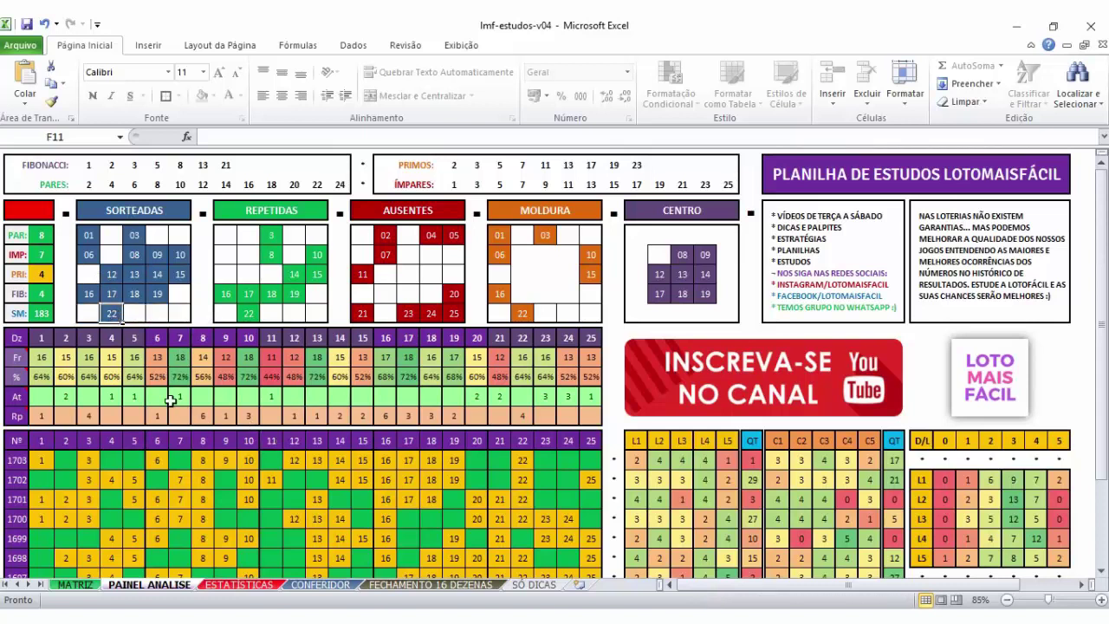
Step: Compare the fifth line of the SORTEADAS grid with the L5 count of contest 1703
{"action": "left_click_drag", "start_coordinate": [89, 313], "coordinate": [201, 313]}
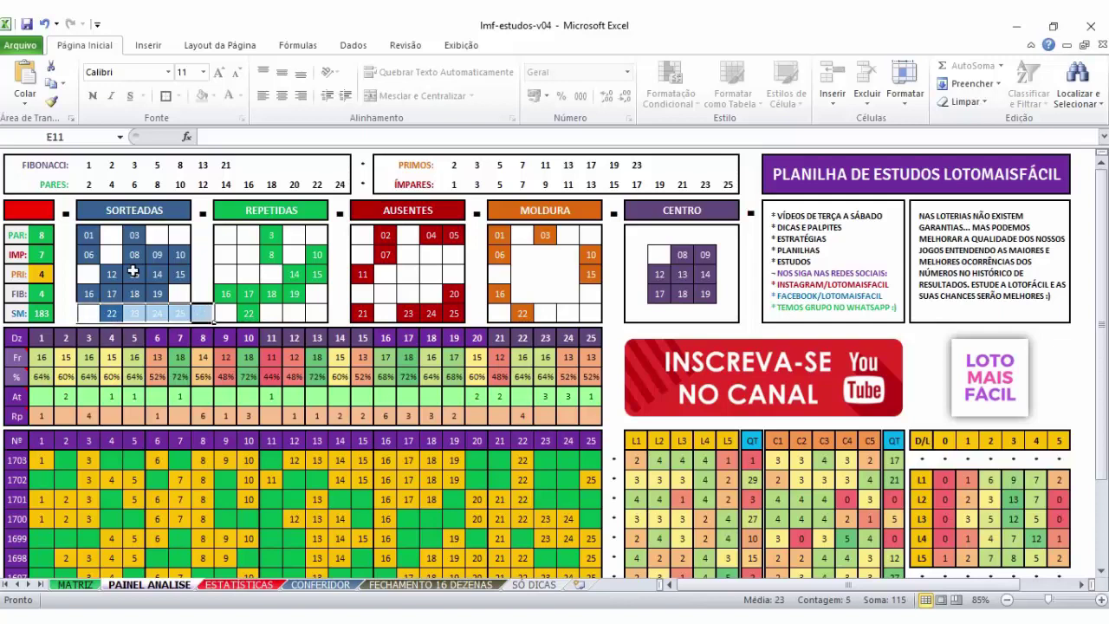
{"action": "left_click", "coordinate": [111, 313]}
{"action": "scroll", "coordinate": [414, 371], "scroll_direction": "down", "scroll_amount": 2}
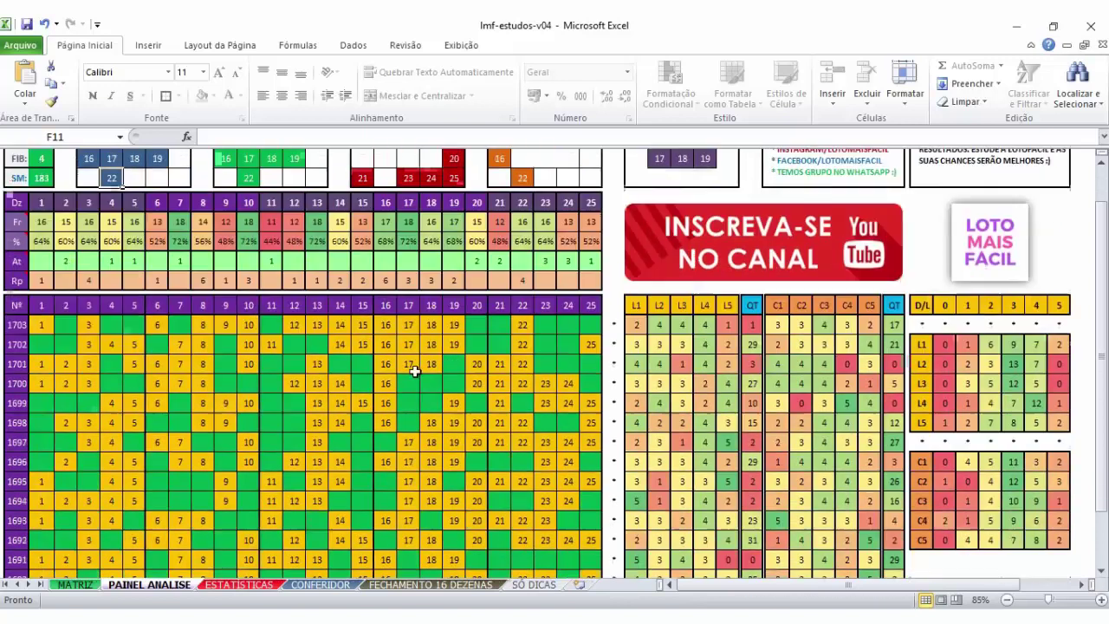
{"action": "left_click", "coordinate": [728, 328]}
{"action": "scroll", "coordinate": [728, 334], "scroll_direction": "down", "scroll_amount": 2}
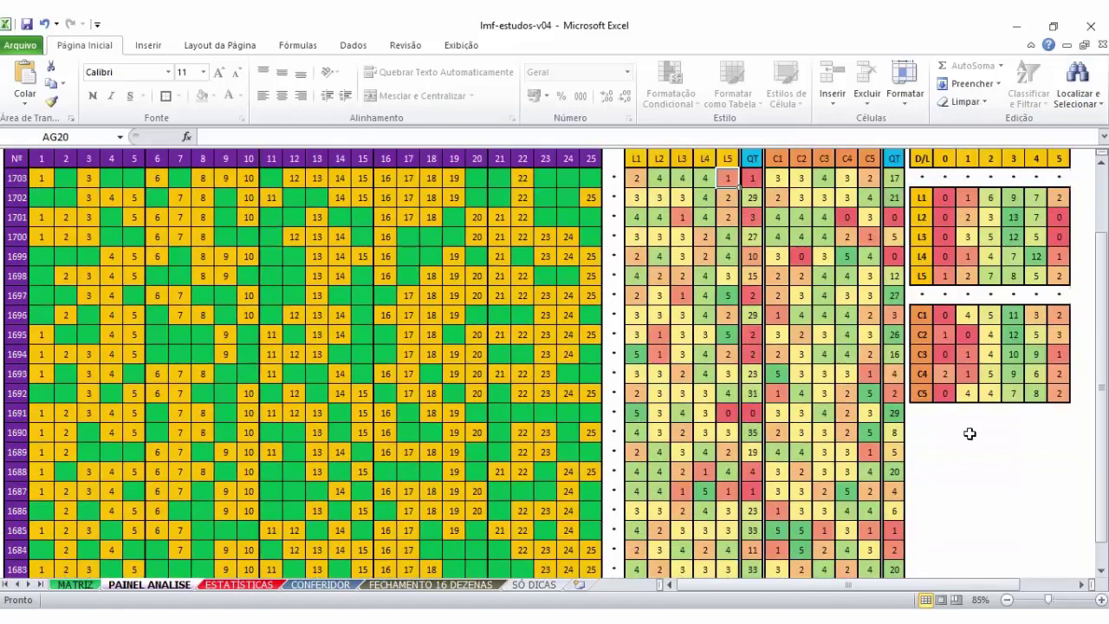
{"action": "scroll", "coordinate": [968, 433], "scroll_direction": "up", "scroll_amount": 1}
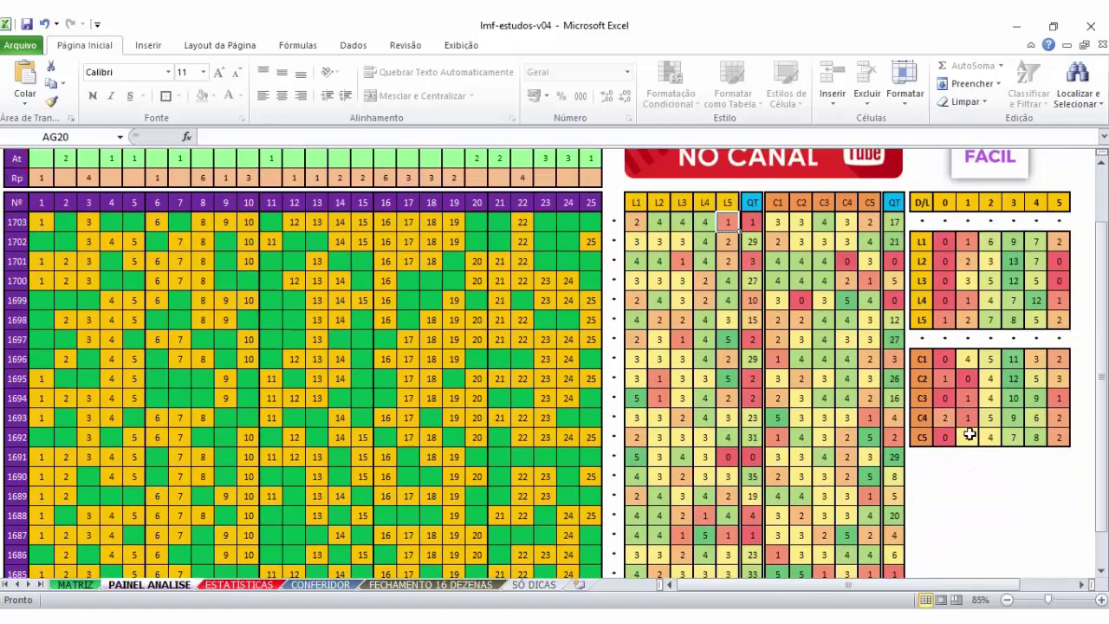
{"action": "scroll", "coordinate": [532, 305], "scroll_direction": "up", "scroll_amount": 4}
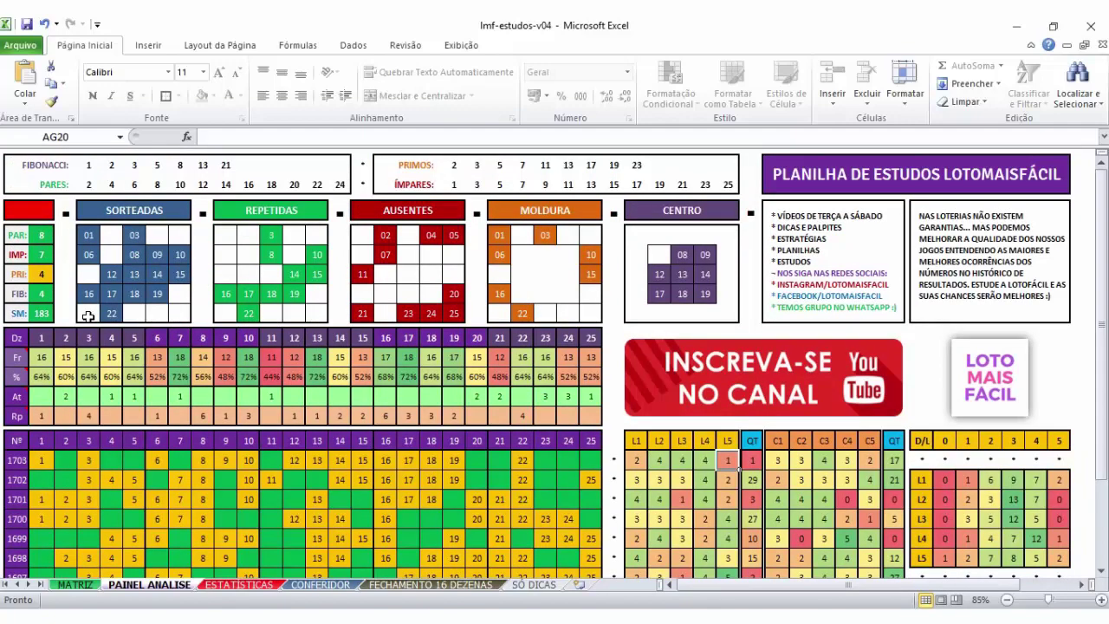
Step: Recheck the fifth line's drawn number 22 and highlight the run from 12 to 19 in contest 1703
{"action": "left_click_drag", "start_coordinate": [89, 314], "coordinate": [182, 314]}
{"action": "scroll", "coordinate": [182, 313], "scroll_direction": "down", "scroll_amount": 1}
{"action": "left_click", "coordinate": [106, 235]}
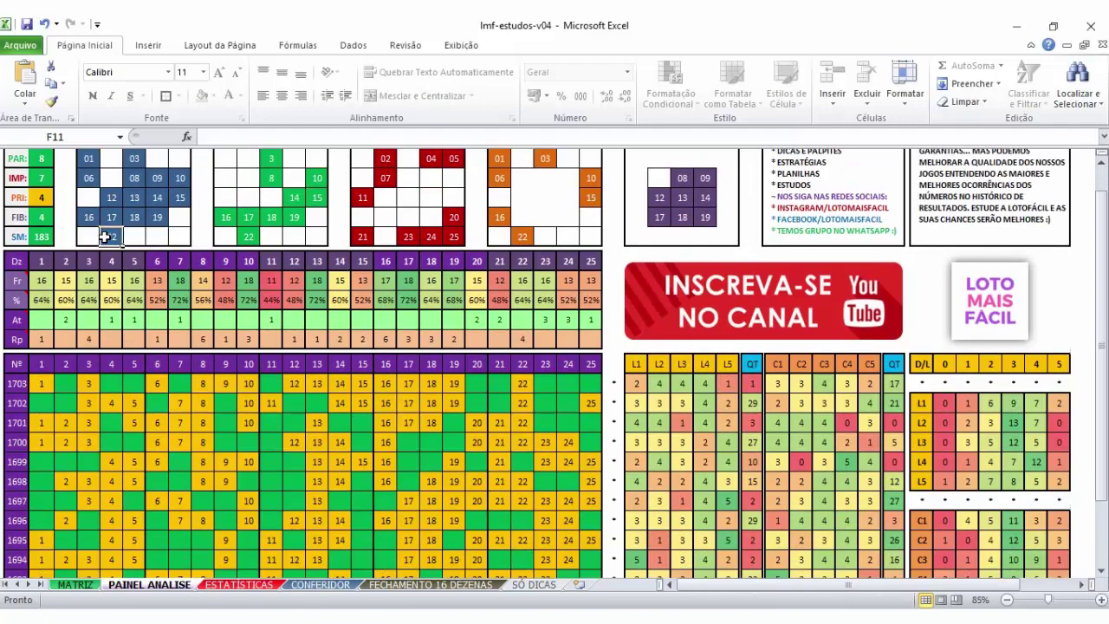
{"action": "left_click_drag", "start_coordinate": [297, 384], "coordinate": [456, 384]}
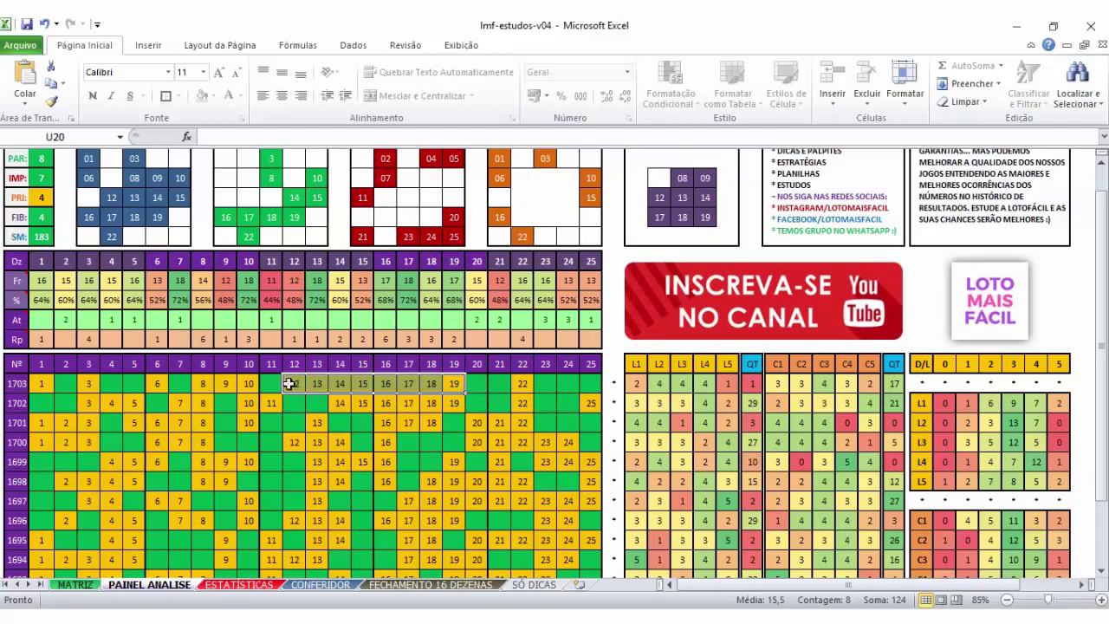
{"action": "scroll", "coordinate": [275, 429], "scroll_direction": "up", "scroll_amount": 1}
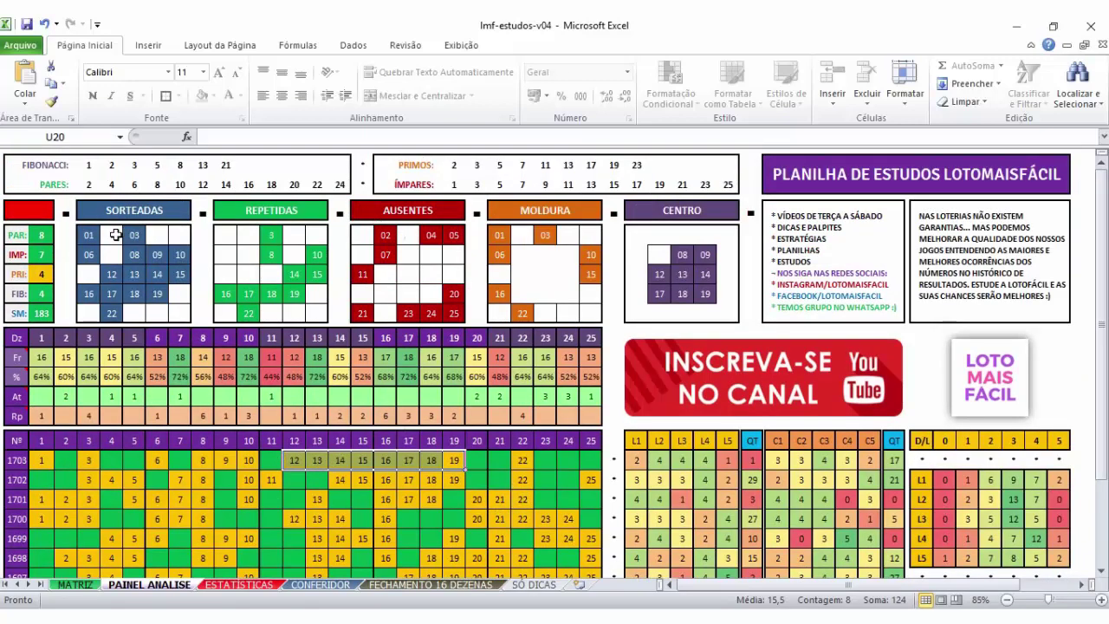
Step: Review the MOLDURA and CENTRO grids, the Dz number row, and the SORTEADAS and REPETIDAS grids
{"action": "left_click_drag", "start_coordinate": [499, 233], "coordinate": [593, 317]}
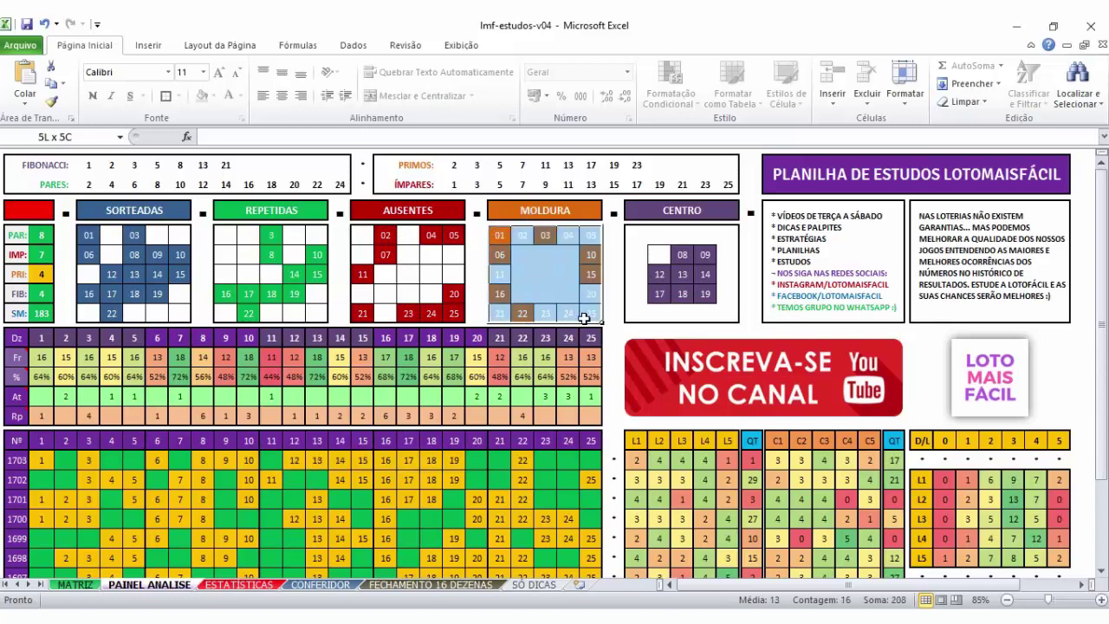
{"action": "left_click_drag", "start_coordinate": [659, 254], "coordinate": [706, 293]}
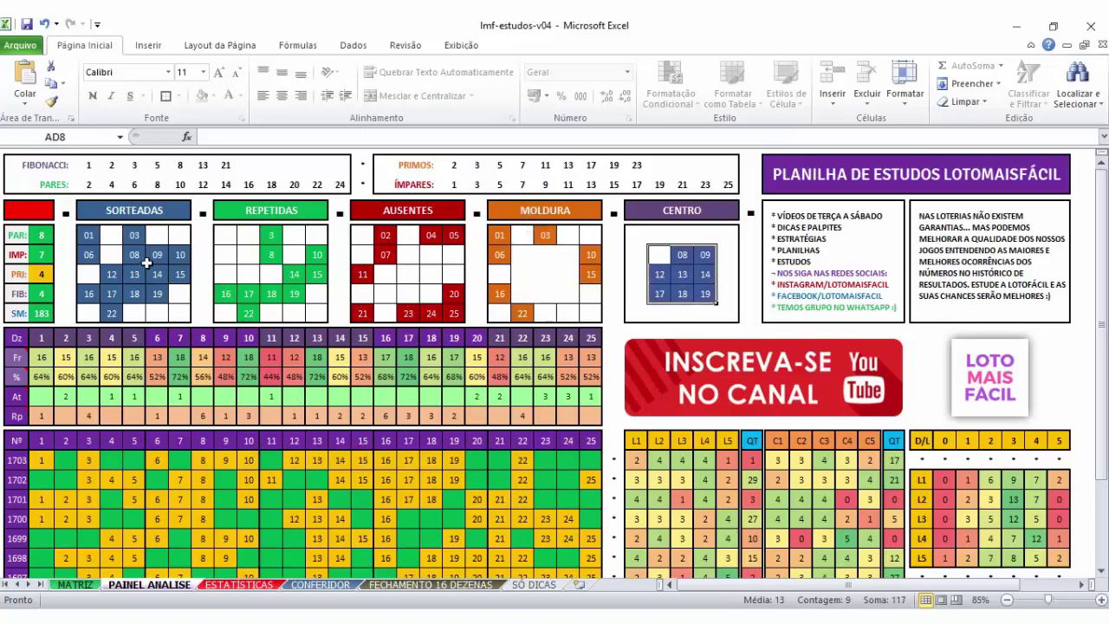
{"action": "left_click_drag", "start_coordinate": [40, 337], "coordinate": [585, 340]}
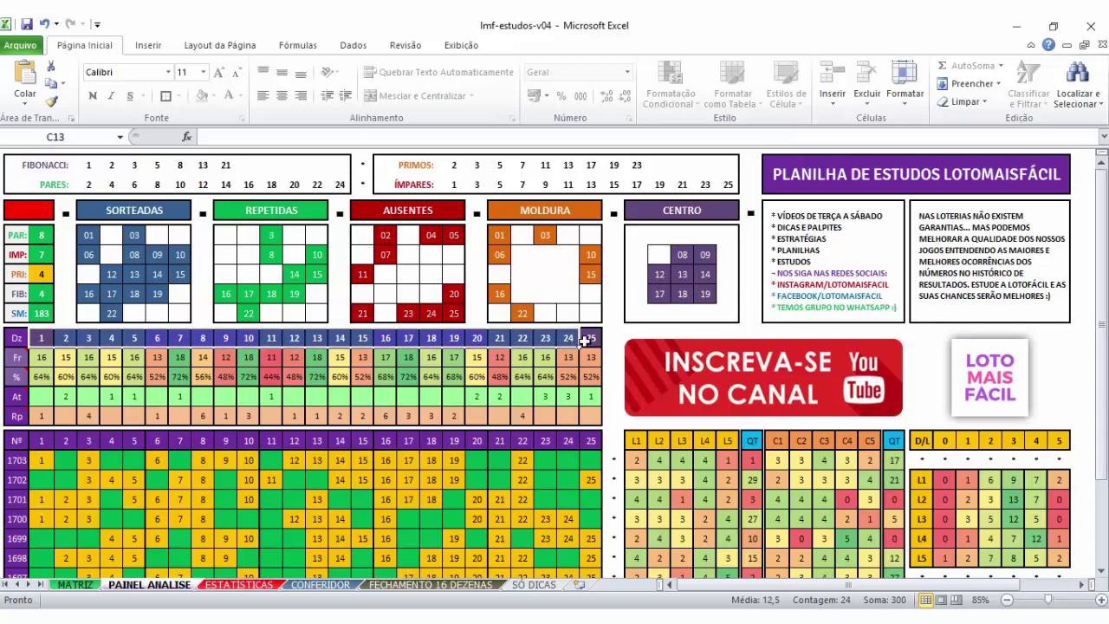
{"action": "left_click_drag", "start_coordinate": [89, 236], "coordinate": [317, 314]}
{"action": "left_click", "coordinate": [317, 314]}
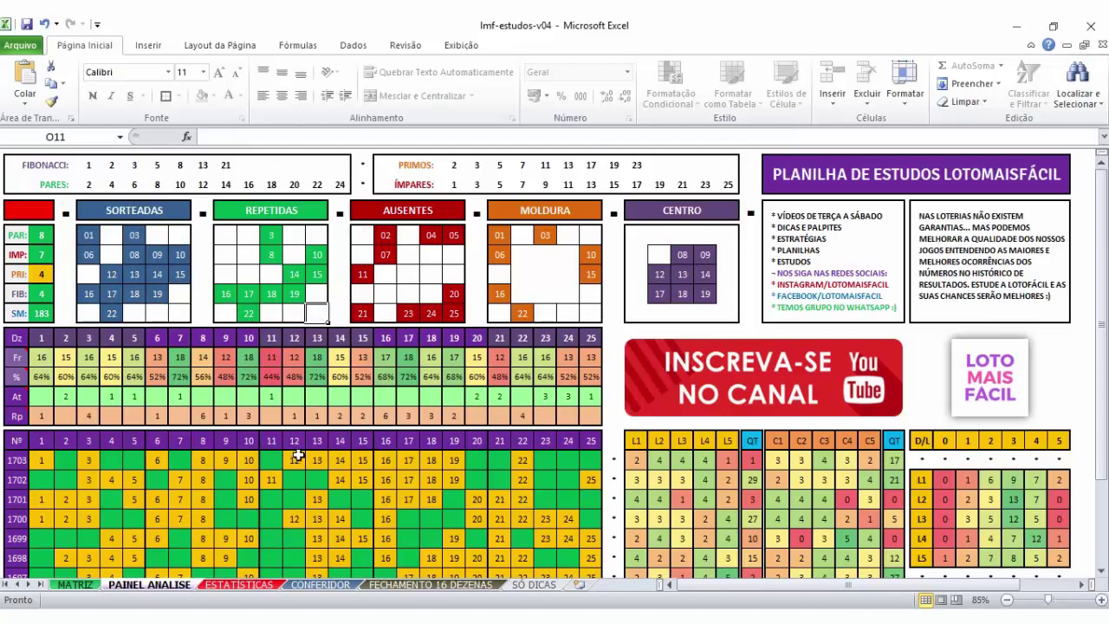
Step: Highlight the Dz to Rp table and examine the Rp repetition values across all 25 numbers
{"action": "left_click", "coordinate": [27, 345]}
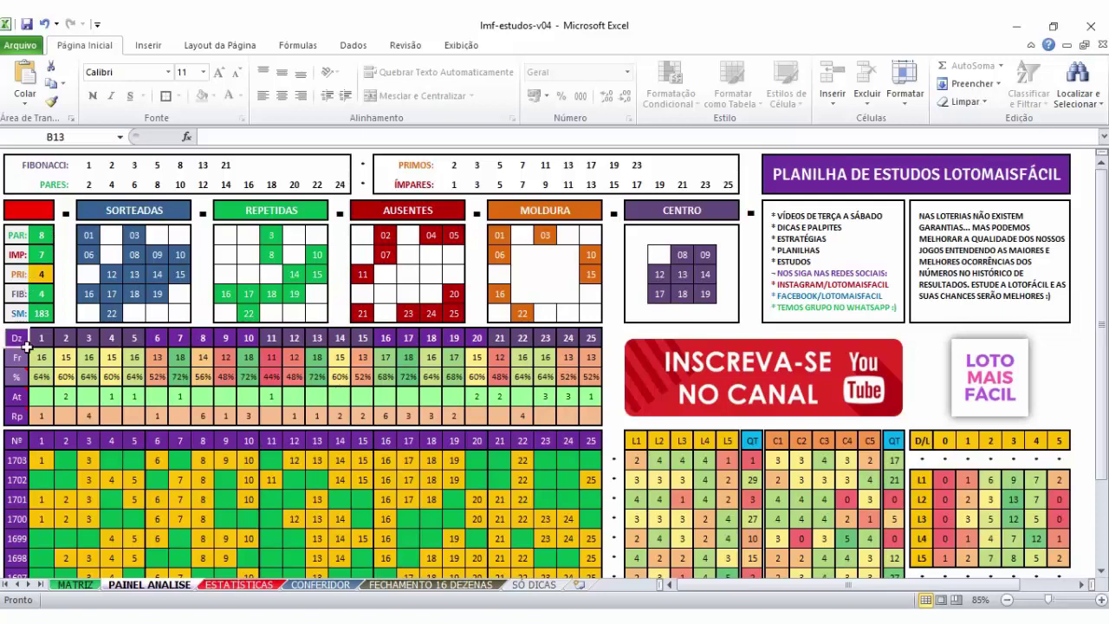
{"action": "left_click_drag", "start_coordinate": [27, 345], "coordinate": [593, 414]}
{"action": "left_click", "coordinate": [593, 417]}
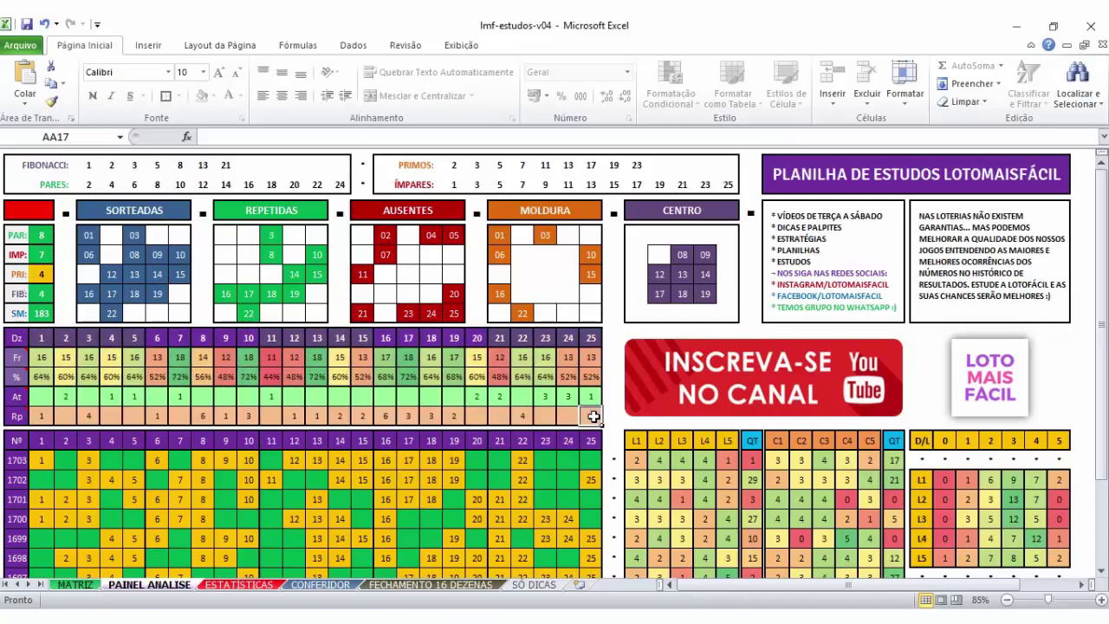
{"action": "left_click", "coordinate": [90, 418]}
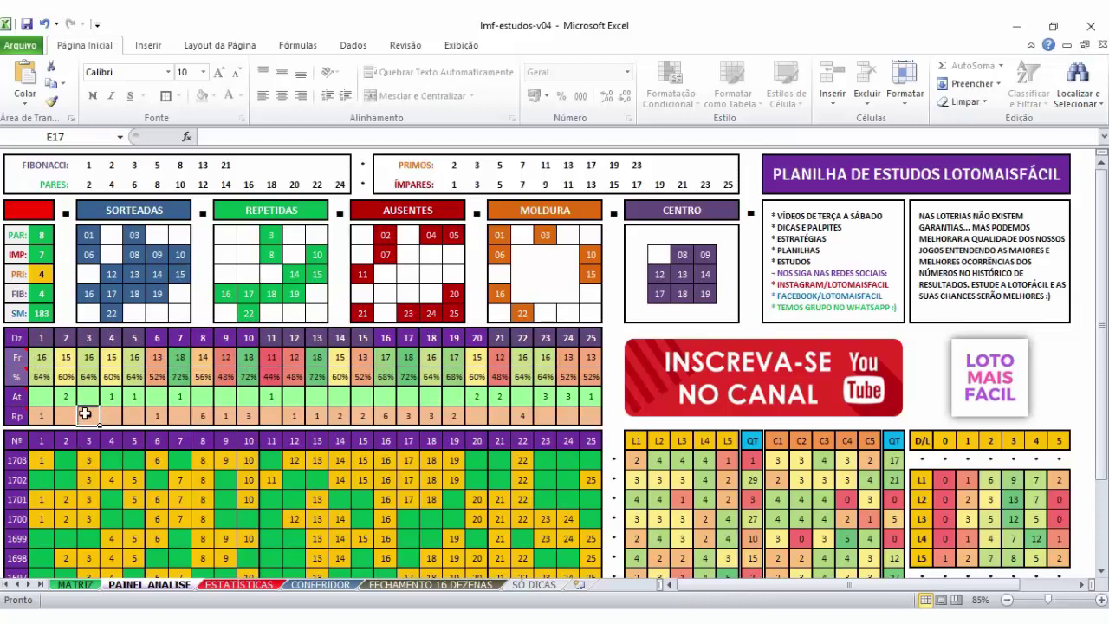
{"action": "left_click_drag", "start_coordinate": [17, 416], "coordinate": [593, 416]}
{"action": "left_click", "coordinate": [591, 417]}
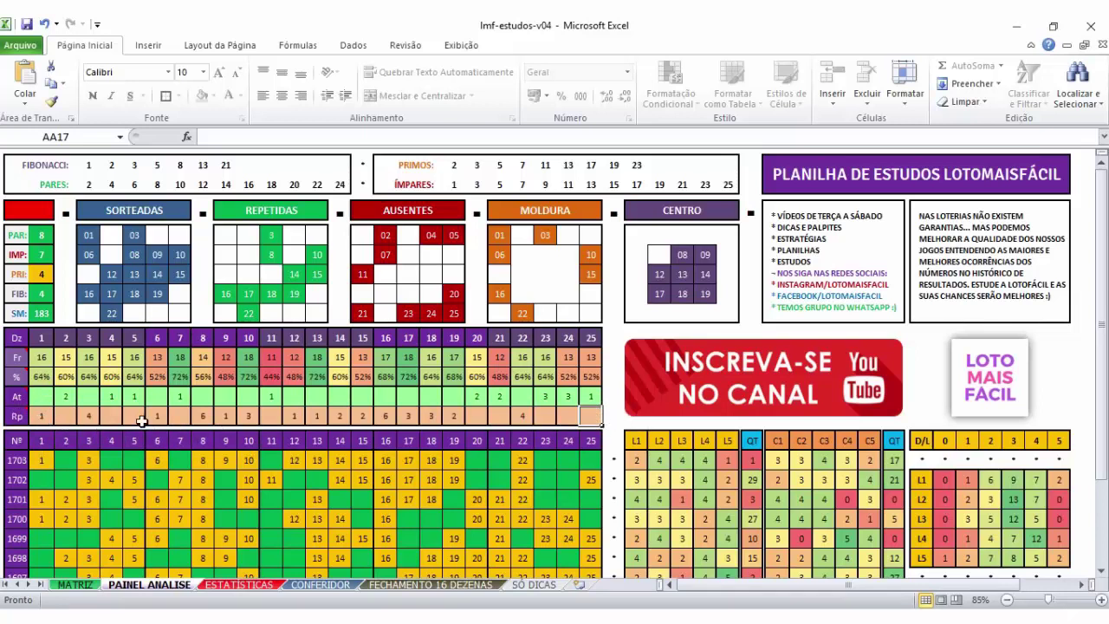
{"action": "left_click_drag", "start_coordinate": [65, 417], "coordinate": [592, 416]}
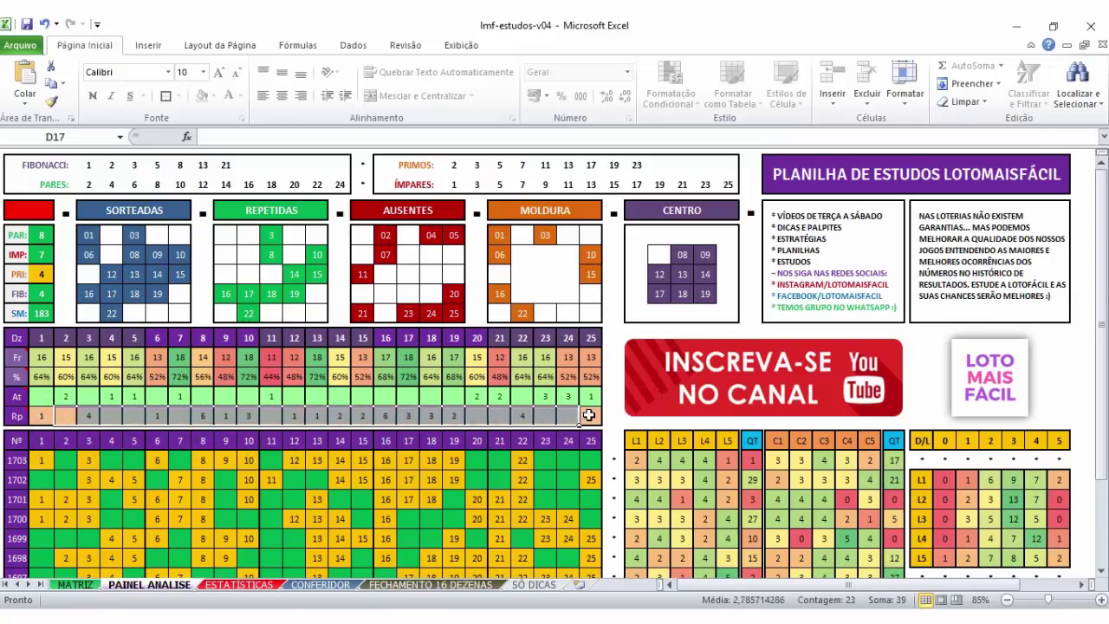
{"action": "left_click", "coordinate": [592, 417]}
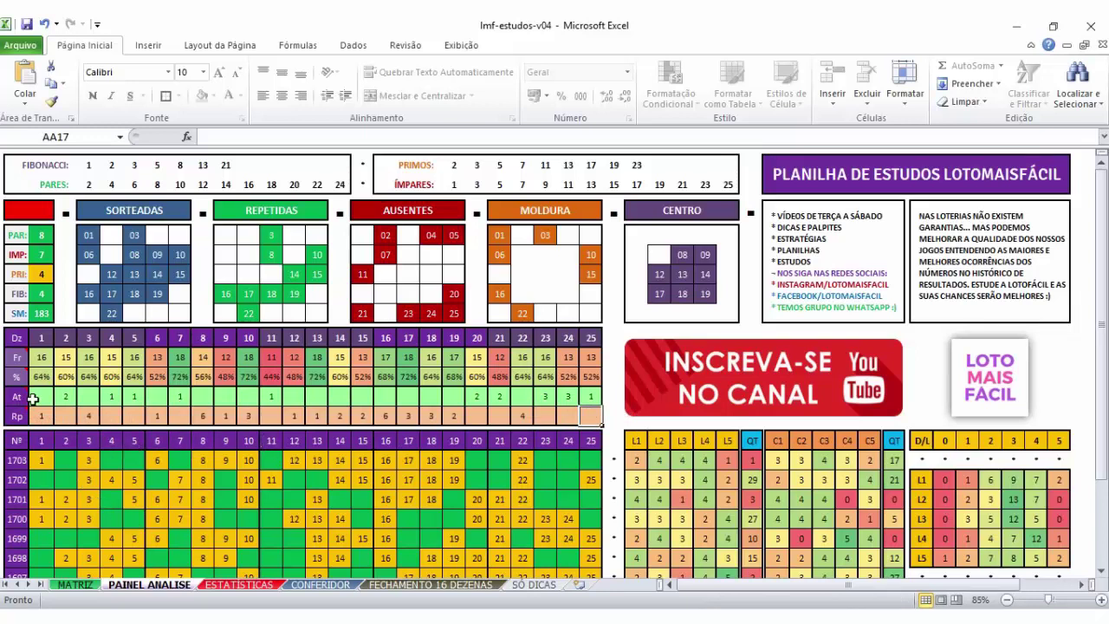
Step: Examine the At delay values across numbers 1 to 25
{"action": "left_click_drag", "start_coordinate": [32, 398], "coordinate": [591, 397]}
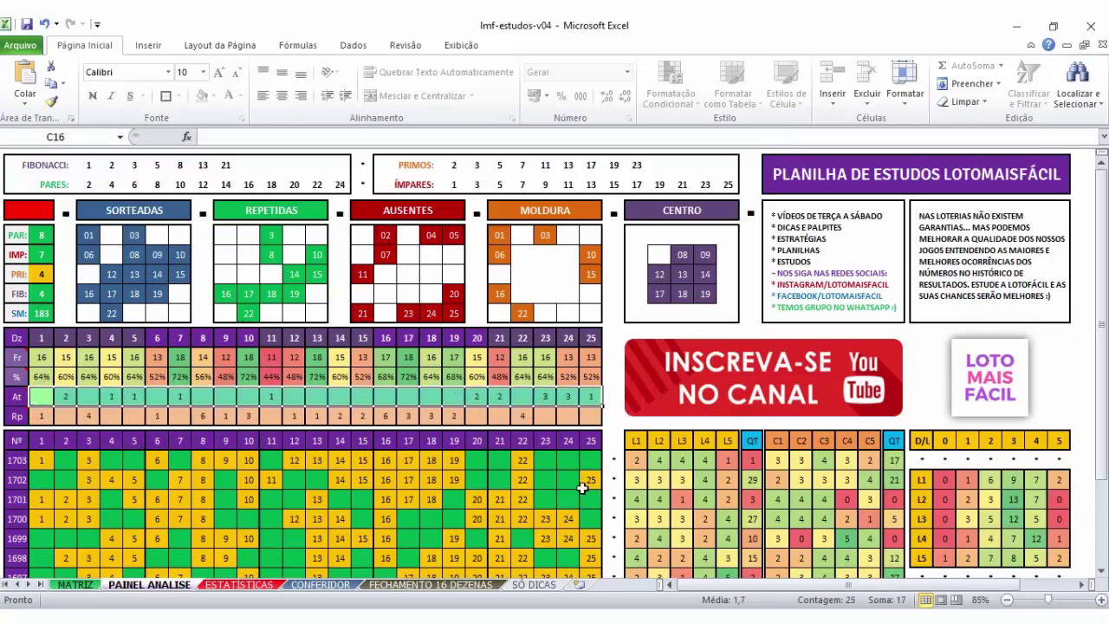
{"action": "left_click_drag", "start_coordinate": [37, 397], "coordinate": [590, 397]}
{"action": "left_click", "coordinate": [589, 396]}
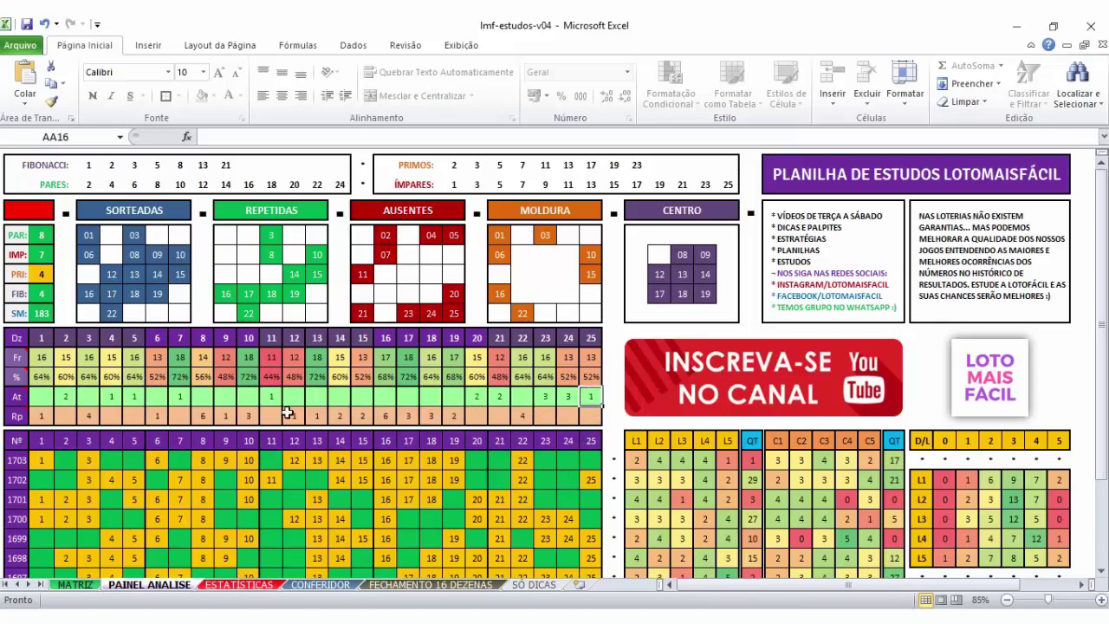
{"action": "scroll", "coordinate": [229, 433], "scroll_direction": "down", "scroll_amount": 1}
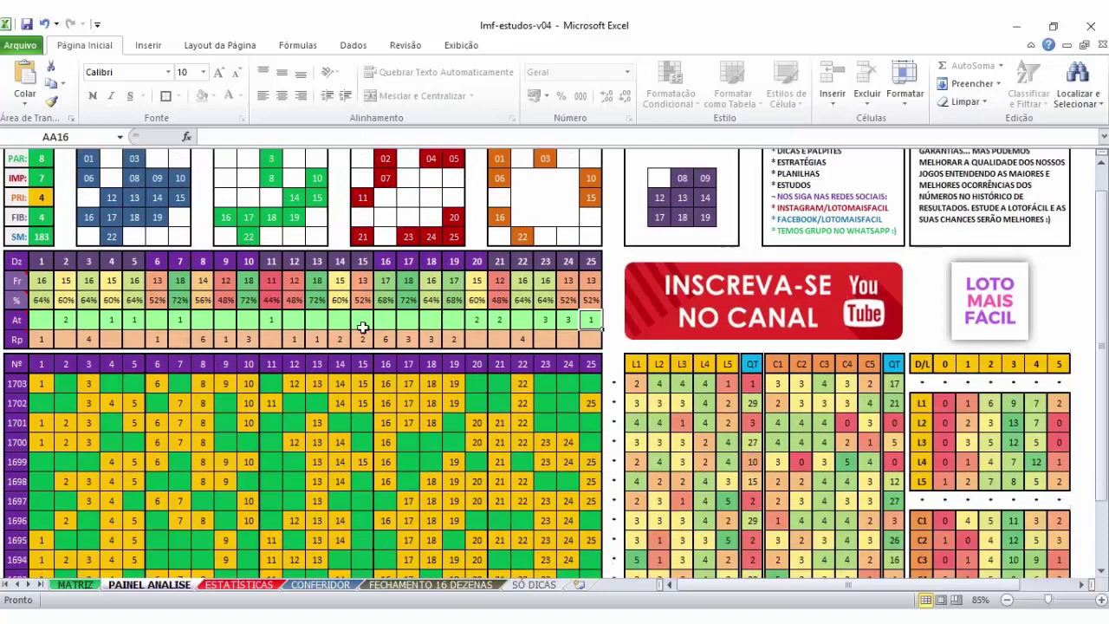
{"action": "scroll", "coordinate": [277, 334], "scroll_direction": "up", "scroll_amount": 2}
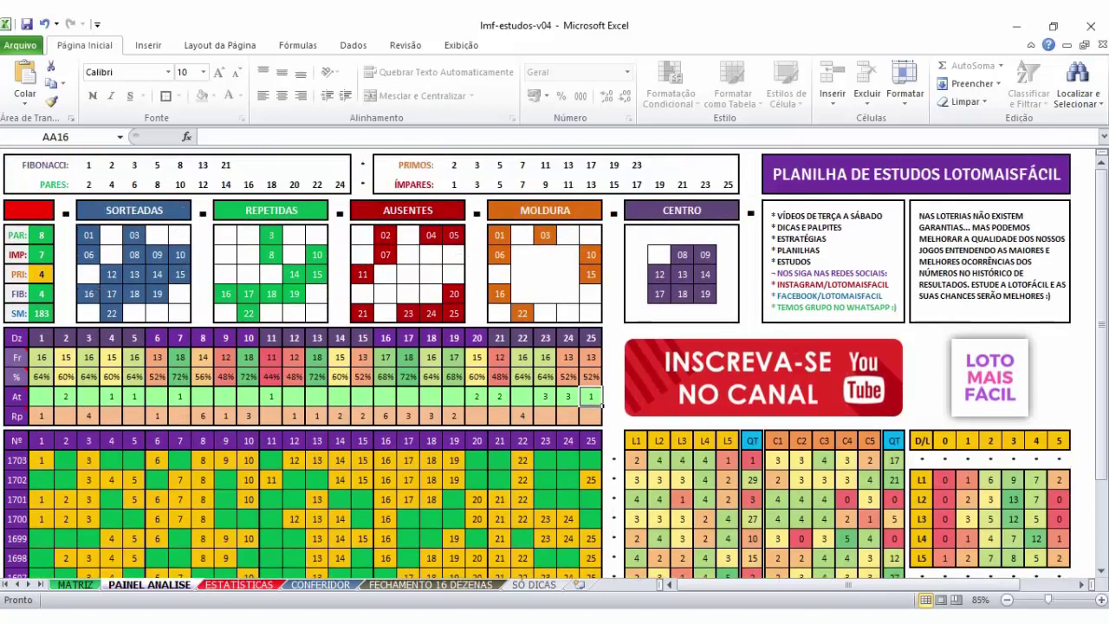
Step: Highlight the whole table from Dz to Rp for all 25 numbers and check the PAR value
{"action": "left_click_drag", "start_coordinate": [19, 339], "coordinate": [598, 418]}
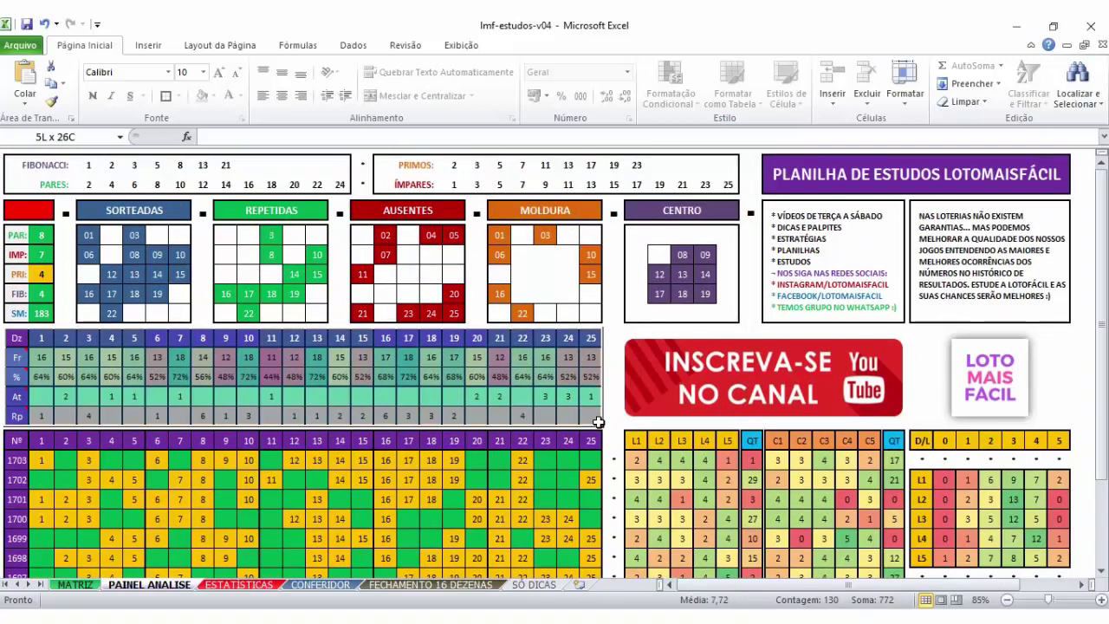
{"action": "left_click", "coordinate": [580, 415]}
{"action": "mouse_move", "coordinate": [41, 235]}
{"action": "left_mouse_down"}
{"action": "mouse_move", "coordinate": [41, 265]}
{"action": "mouse_move", "coordinate": [41, 243]}
{"action": "left_mouse_up"}
Step: On the ESTATÍSTICAS sheet, highlight the ranges from 5 to 9 PARES and from 7 to 11 REPETIDAS
{"action": "left_click", "coordinate": [270, 586]}
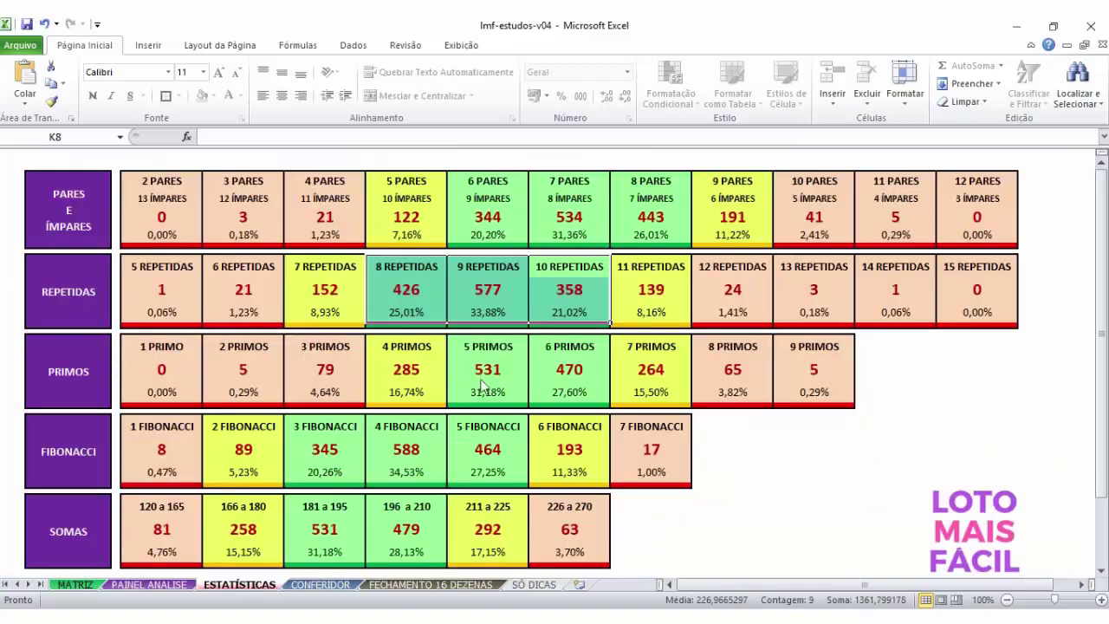
{"action": "left_click_drag", "start_coordinate": [476, 199], "coordinate": [669, 232]}
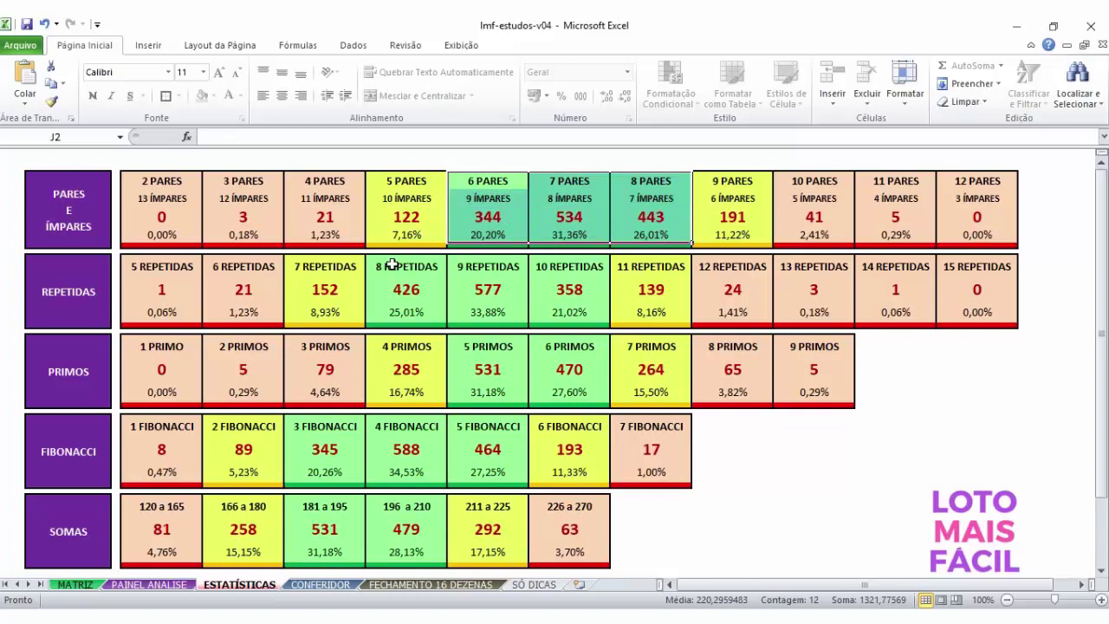
{"action": "left_click_drag", "start_coordinate": [395, 264], "coordinate": [567, 303]}
{"action": "left_click_drag", "start_coordinate": [409, 185], "coordinate": [709, 248]}
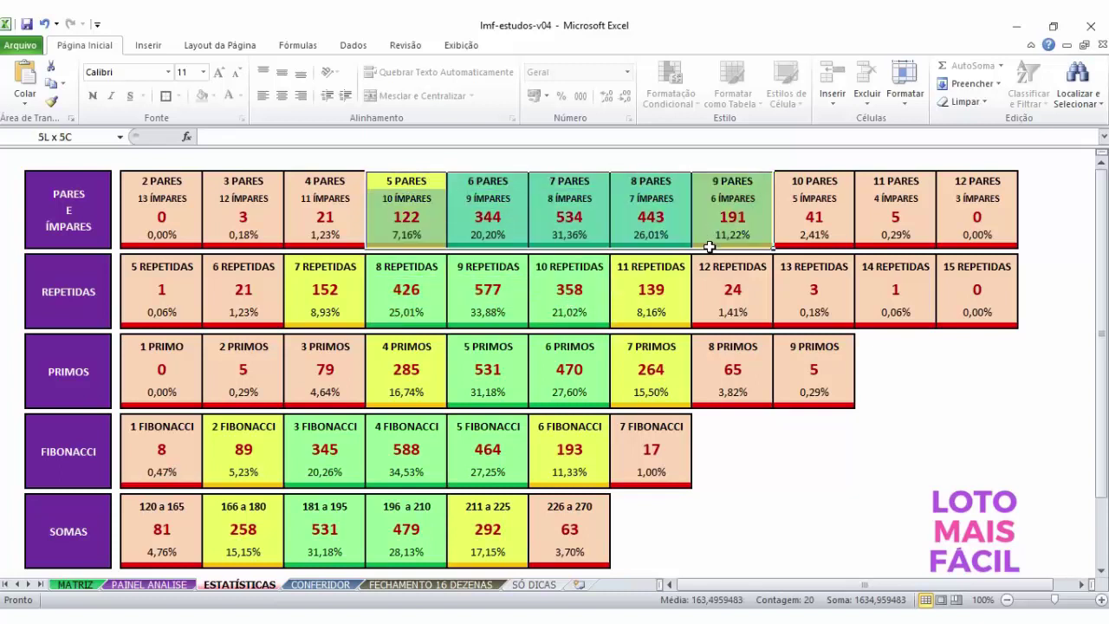
{"action": "left_click_drag", "start_coordinate": [343, 278], "coordinate": [645, 314]}
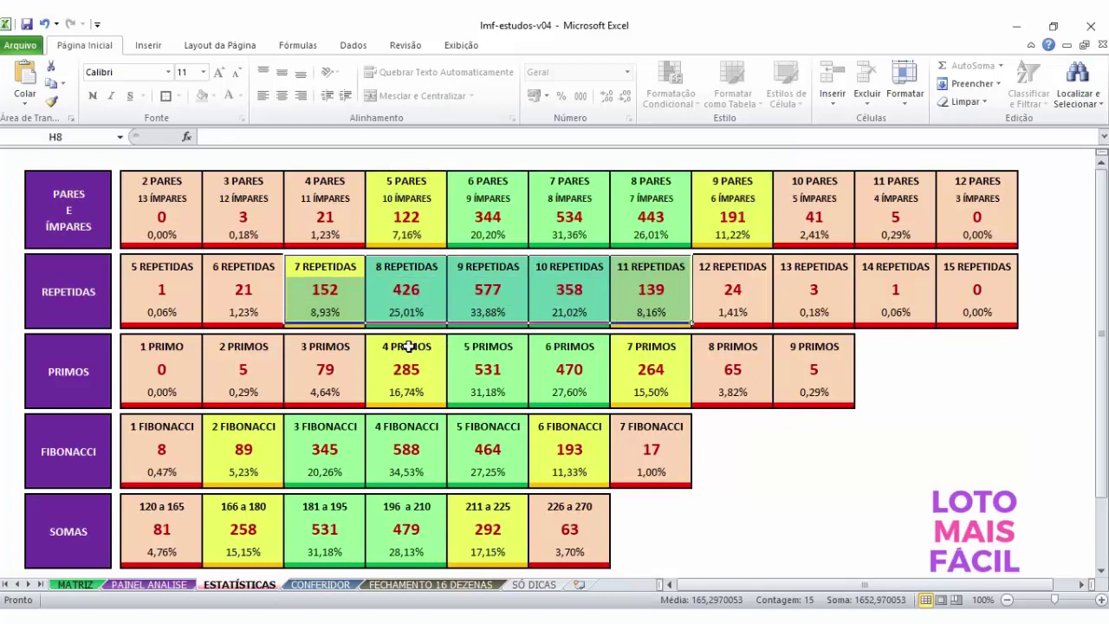
Step: Highlight the statistics for 4 to 7 PRIMOS, 2 to 6 FIBONACCI, and SOMAS from 166 to 225
{"action": "left_click_drag", "start_coordinate": [407, 346], "coordinate": [637, 397]}
{"action": "left_click_drag", "start_coordinate": [271, 418], "coordinate": [575, 472]}
{"action": "left_click_drag", "start_coordinate": [258, 506], "coordinate": [466, 545]}
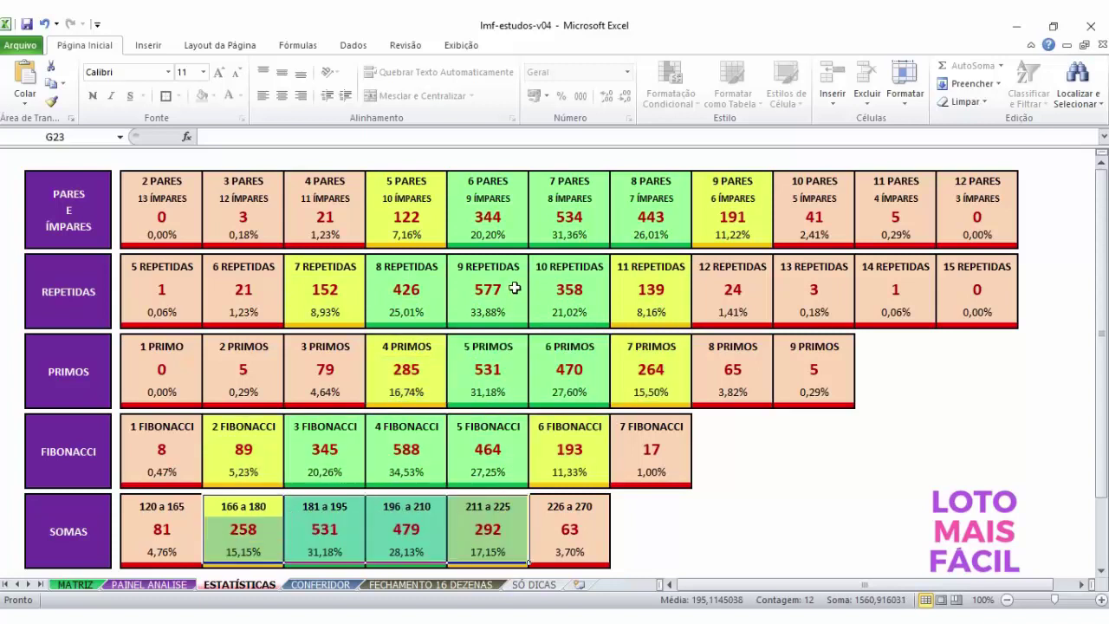
{"action": "left_click", "coordinate": [542, 201]}
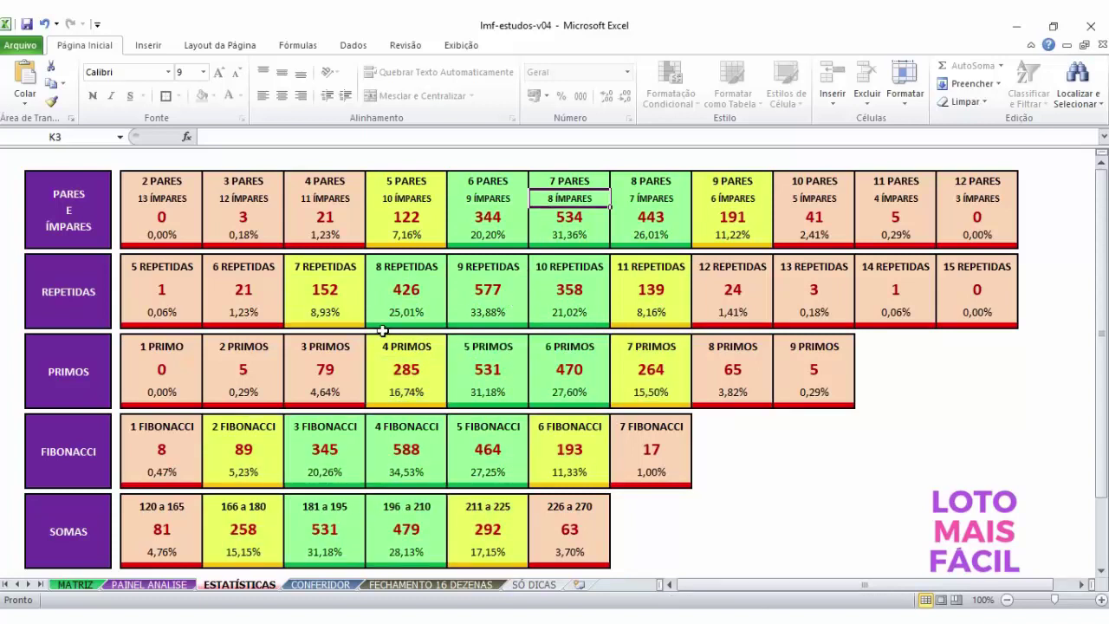
Step: Return to the PAINEL ANALISE sheet and review the Dz to Rp table again
{"action": "left_click", "coordinate": [149, 585]}
{"action": "left_click_drag", "start_coordinate": [590, 337], "coordinate": [13, 414]}
{"action": "left_click", "coordinate": [106, 419]}
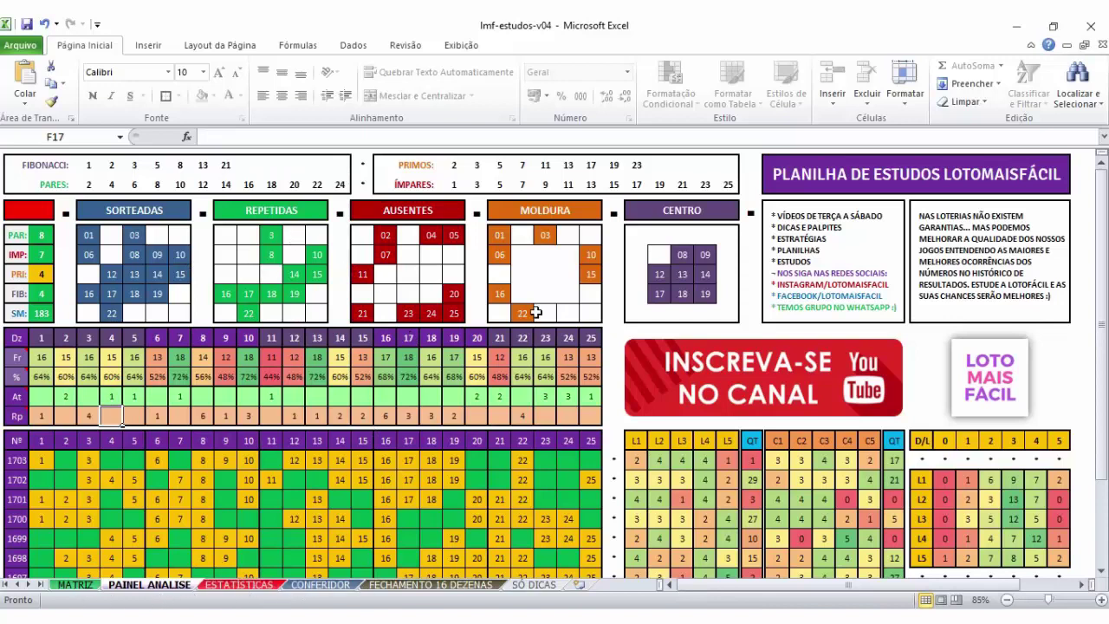
Step: Open the MATRIZ sheet and highlight the game laid out in row 1710 across columns 1 to 25
{"action": "left_click", "coordinate": [76, 584]}
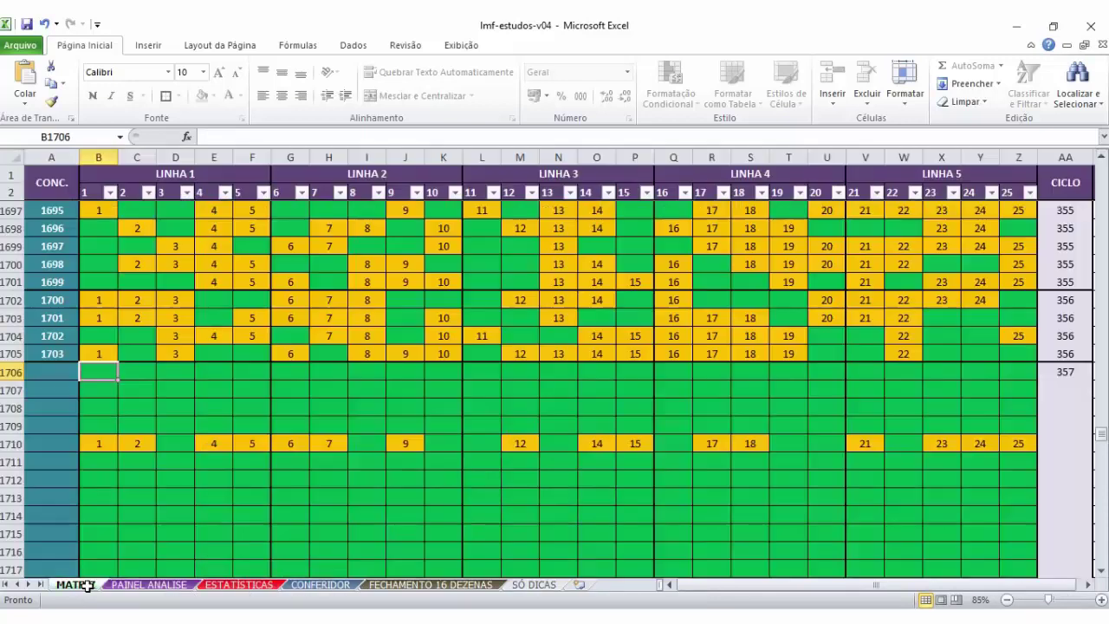
{"action": "left_click", "coordinate": [185, 389]}
{"action": "scroll", "coordinate": [439, 276], "scroll_direction": "up", "scroll_amount": 1}
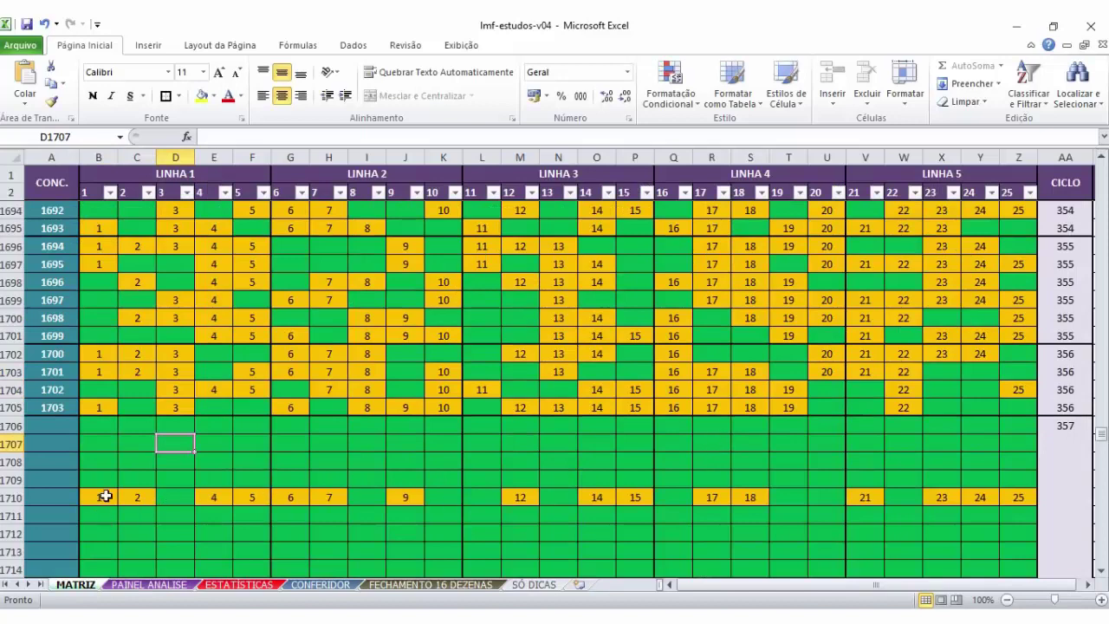
{"action": "left_click_drag", "start_coordinate": [102, 497], "coordinate": [1013, 492]}
{"action": "left_click", "coordinate": [1014, 494]}
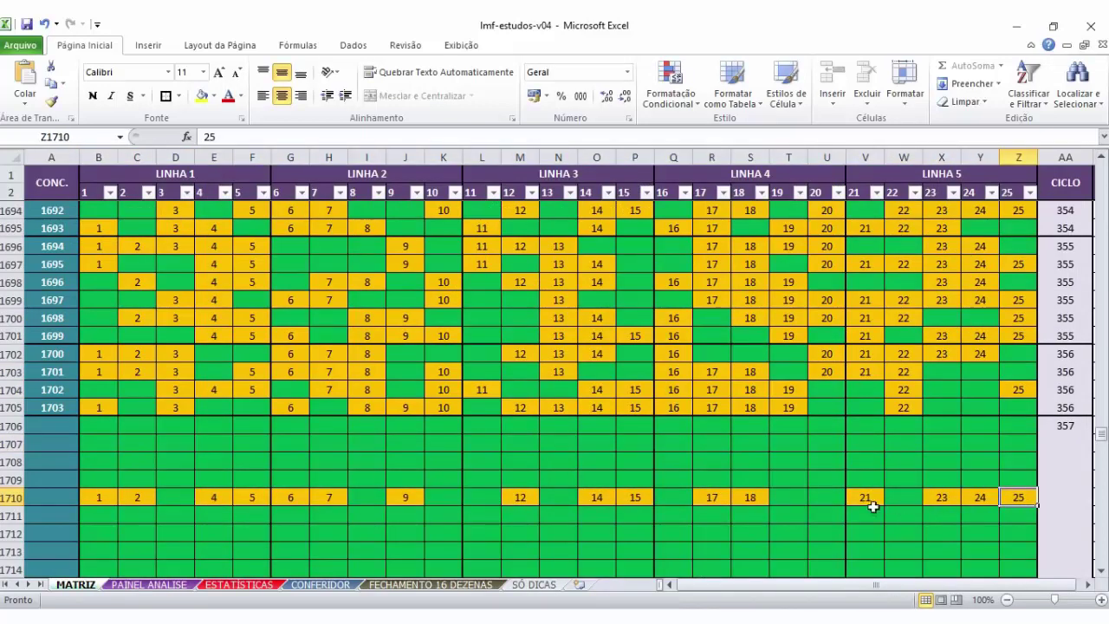
Step: Check the individual numbers 18, 17, 15, 14 and 9 of the game in row 1710
{"action": "left_click", "coordinate": [757, 497]}
{"action": "left_click", "coordinate": [714, 500]}
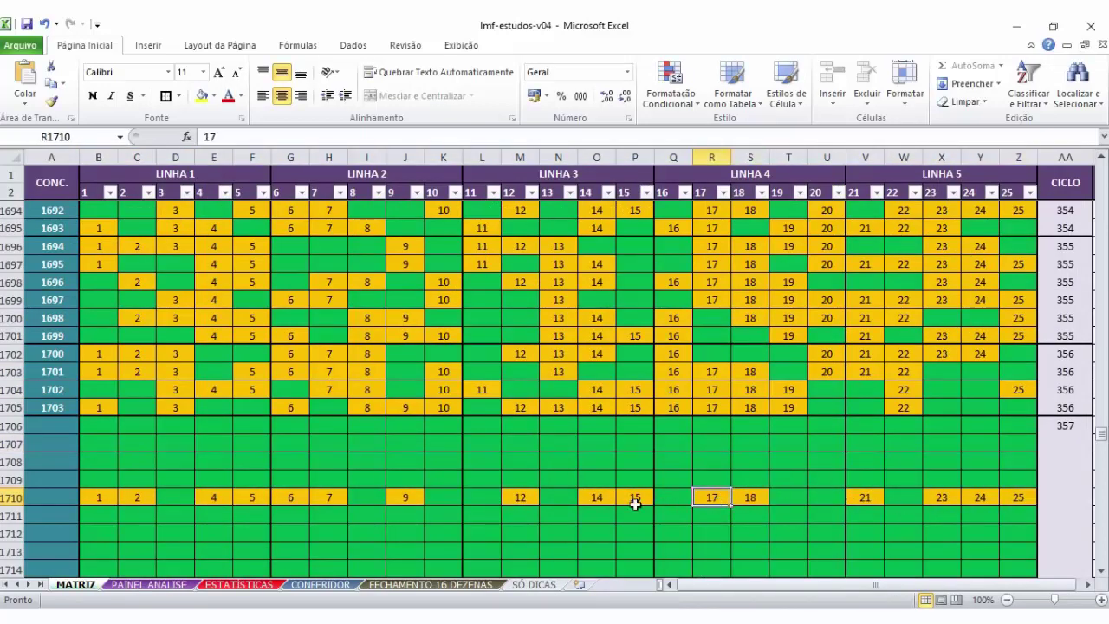
{"action": "left_click", "coordinate": [634, 500]}
{"action": "left_click", "coordinate": [597, 500]}
{"action": "left_click", "coordinate": [397, 499]}
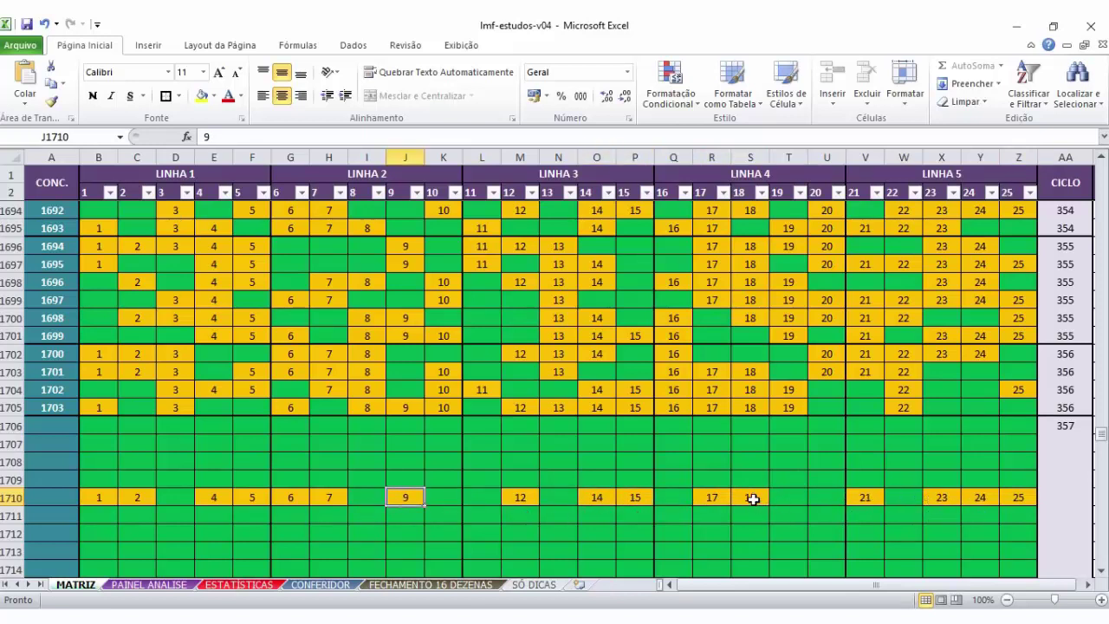
Step: Check the numbers 18 back to 14, then 9, 6 and 1 of the game in row 1710
{"action": "left_click_drag", "start_coordinate": [752, 497], "coordinate": [588, 501]}
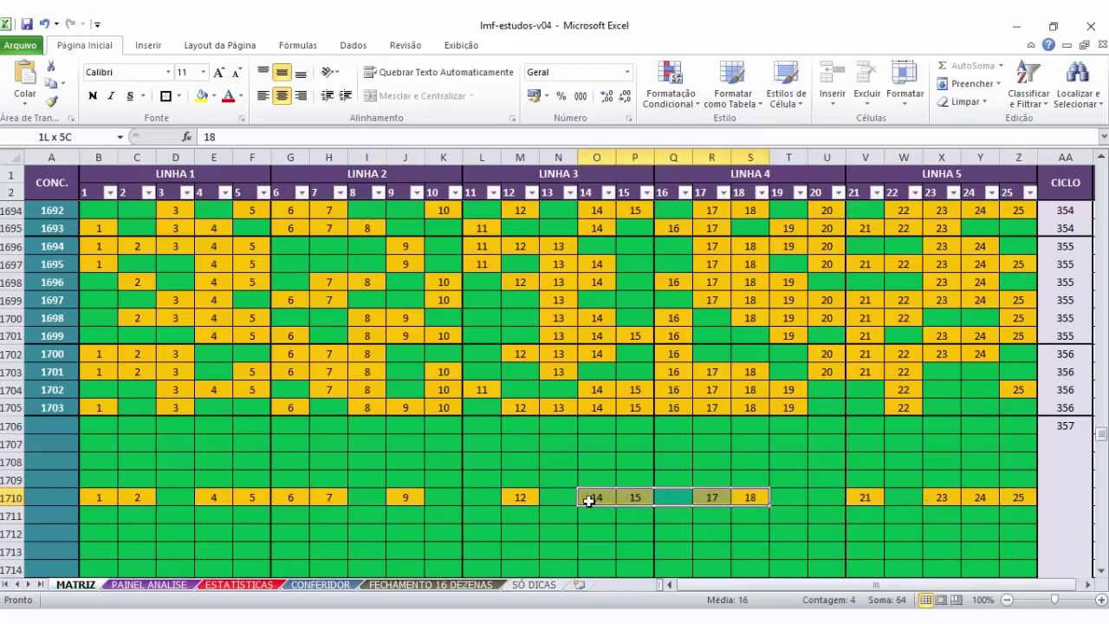
{"action": "left_click", "coordinate": [408, 495]}
{"action": "left_click", "coordinate": [290, 497]}
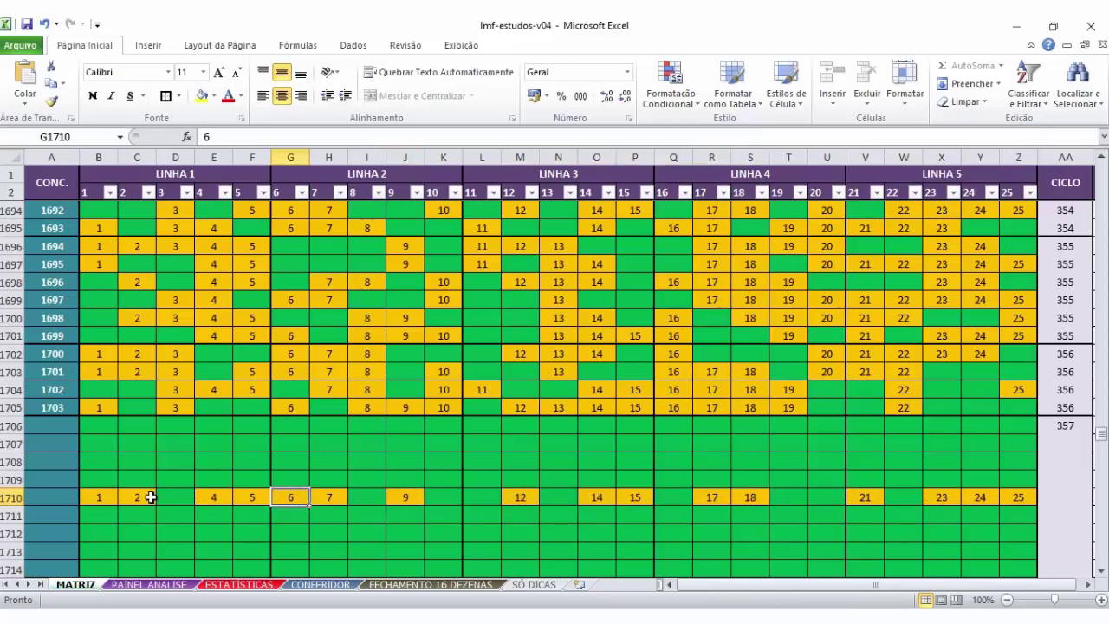
{"action": "left_click", "coordinate": [98, 494]}
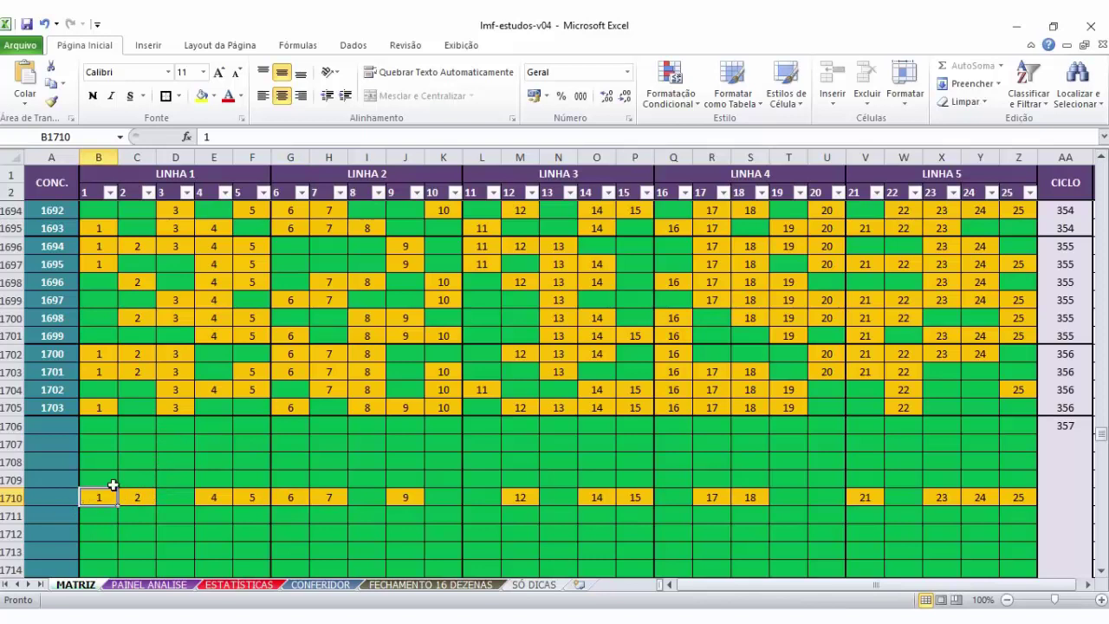
Step: Label the game in row 1710 as contest 1704 in the CONC. column
{"action": "left_click", "coordinate": [63, 500]}
{"action": "type", "text": "170"}
{"action": "type", "text": "8"}
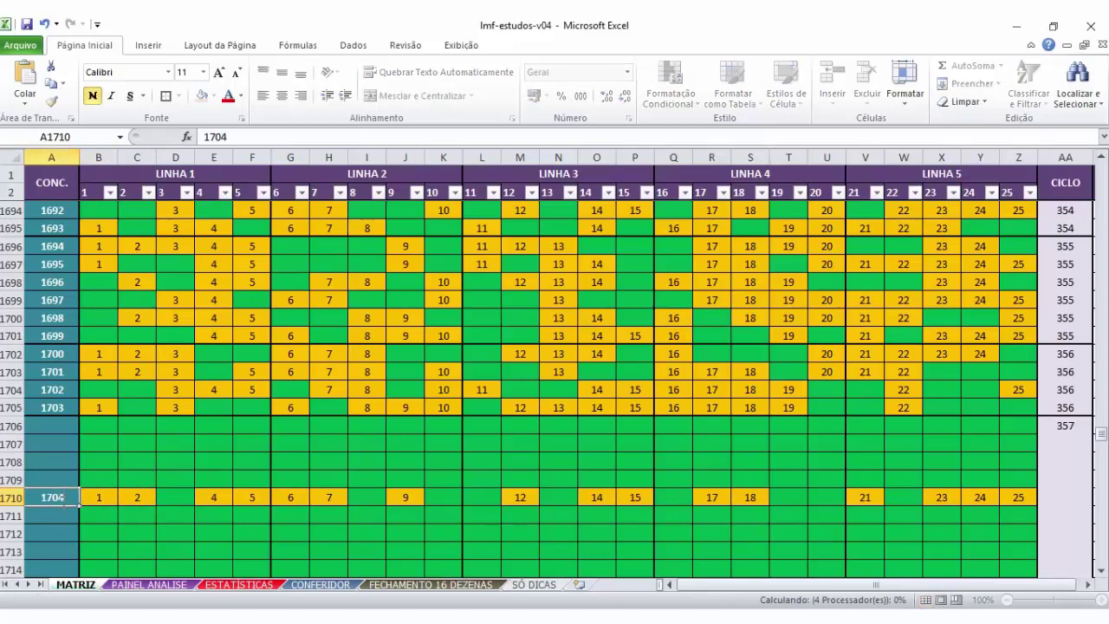
{"action": "key", "text": "Return"}
Step: Open the PAINEL ANALISE sheet and check the game's PAR, IMP, PRI, FIB and SM values
{"action": "left_click", "coordinate": [149, 585]}
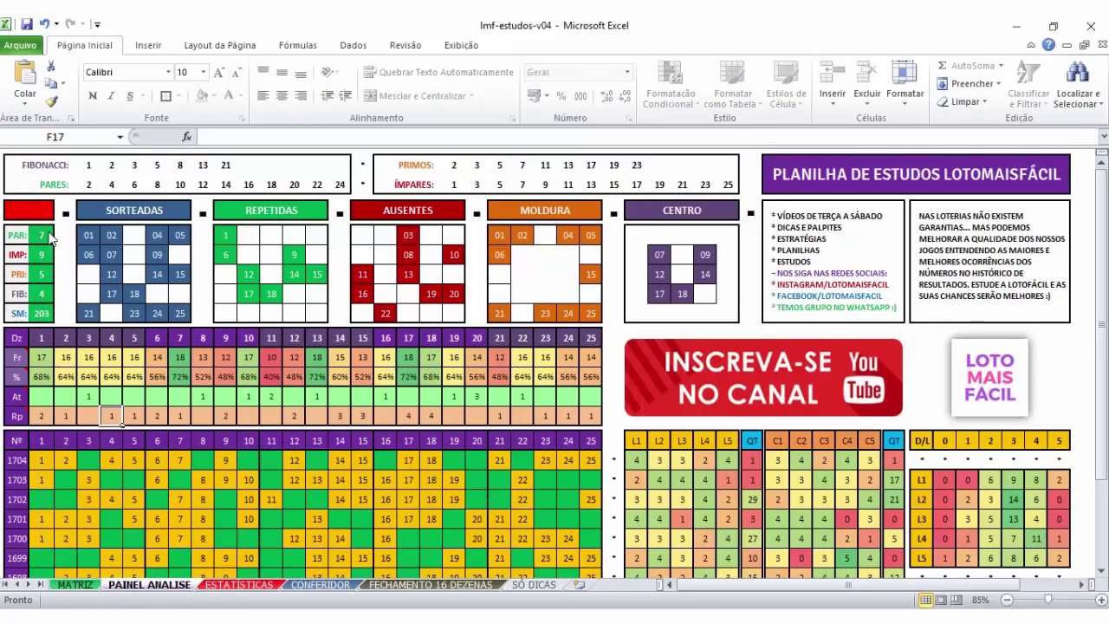
{"action": "mouse_move", "coordinate": [41, 234]}
{"action": "left_mouse_down"}
{"action": "mouse_move", "coordinate": [41, 254]}
{"action": "mouse_move", "coordinate": [41, 238]}
{"action": "left_mouse_up"}
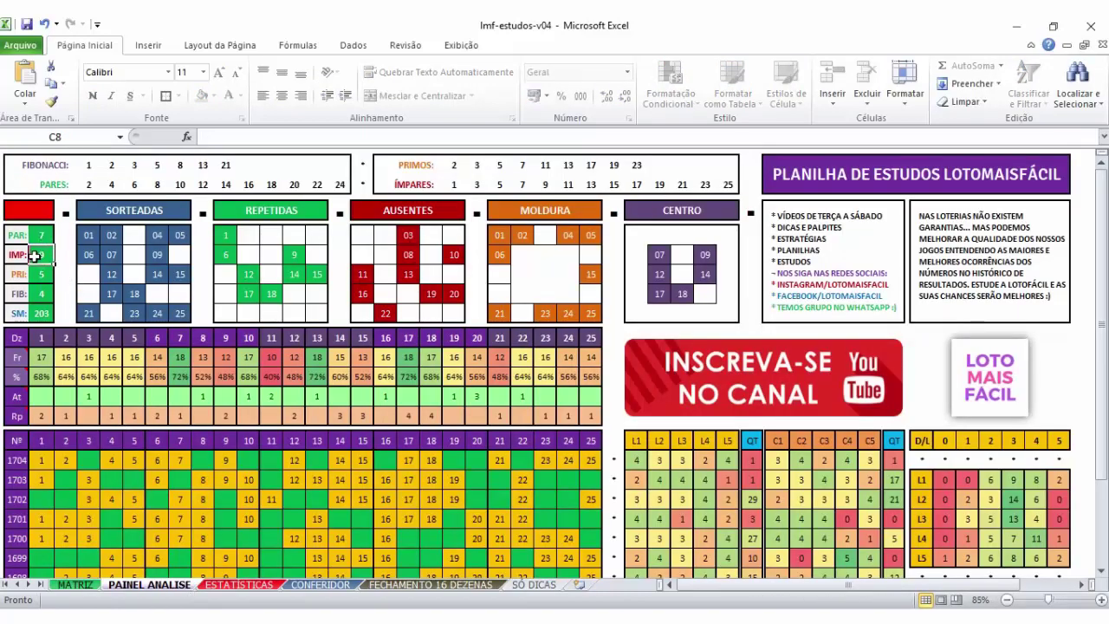
{"action": "left_click", "coordinate": [40, 273]}
{"action": "left_click", "coordinate": [43, 293]}
{"action": "left_click", "coordinate": [43, 314]}
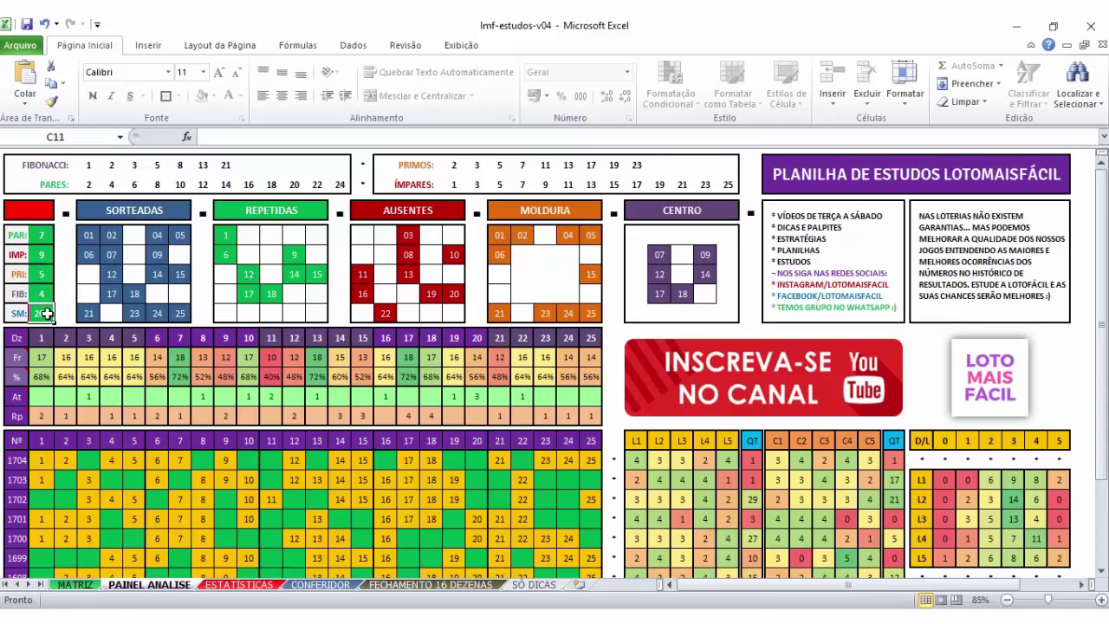
Step: Go through the game's repeated numbers 1, 6, 9, 12, 14, 15, 17 and 18 in the REPETIDAS grid
{"action": "left_click_drag", "start_coordinate": [227, 234], "coordinate": [227, 254]}
{"action": "left_click_drag", "start_coordinate": [294, 252], "coordinate": [248, 293]}
{"action": "left_click", "coordinate": [313, 271]}
{"action": "left_click", "coordinate": [271, 294]}
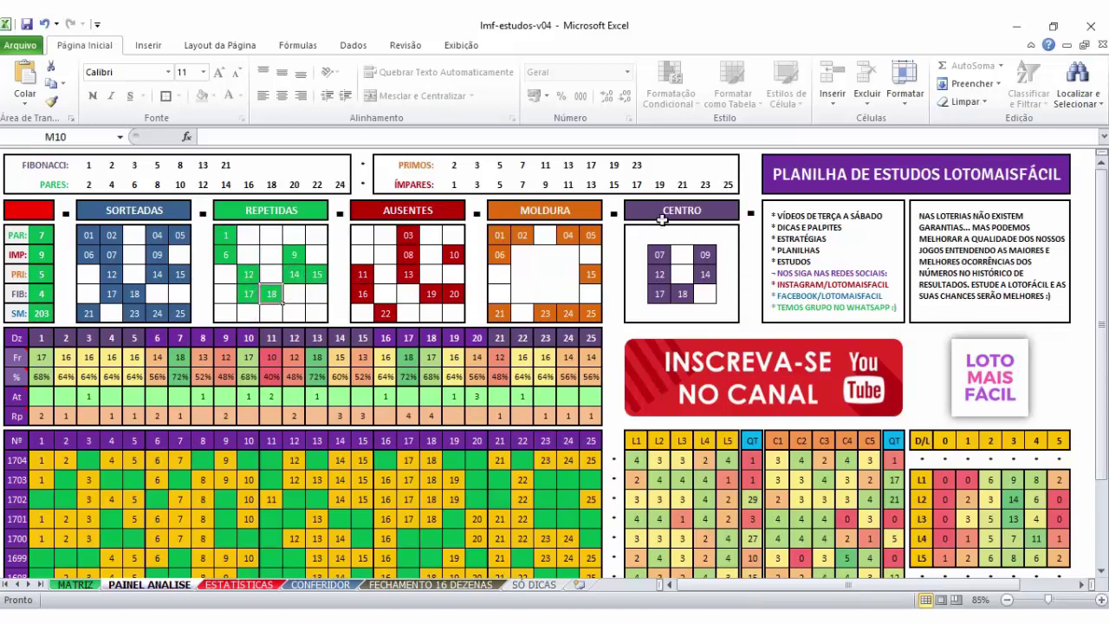
Step: Review the game's numbers in the CENTRO and MOLDURA grids
{"action": "left_click_drag", "start_coordinate": [659, 255], "coordinate": [697, 287]}
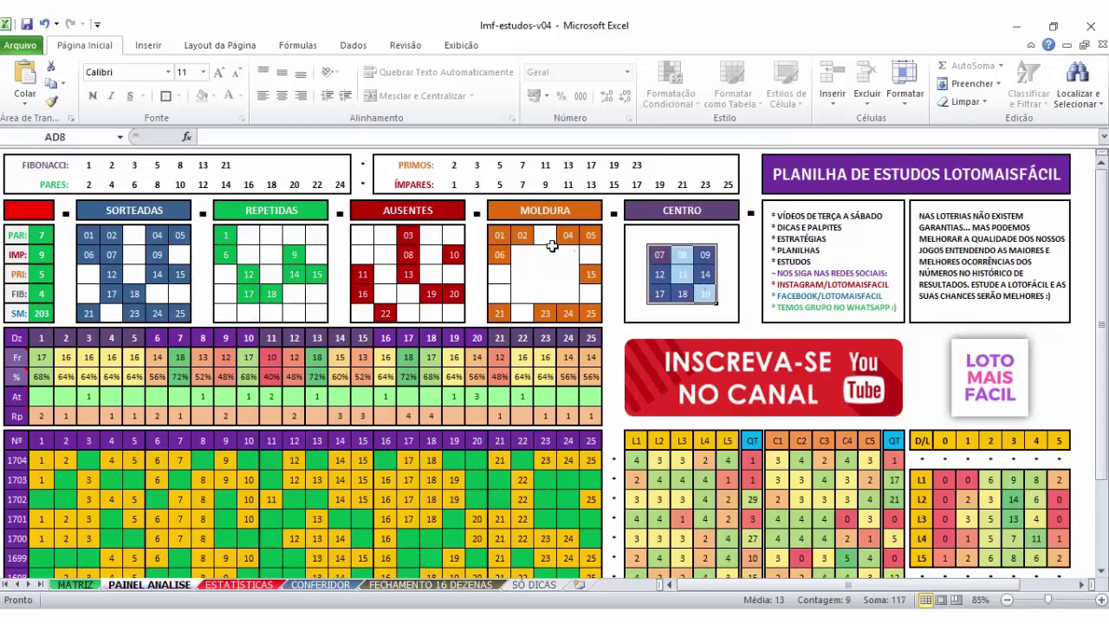
{"action": "left_click_drag", "start_coordinate": [499, 235], "coordinate": [587, 310]}
{"action": "left_click", "coordinate": [588, 310]}
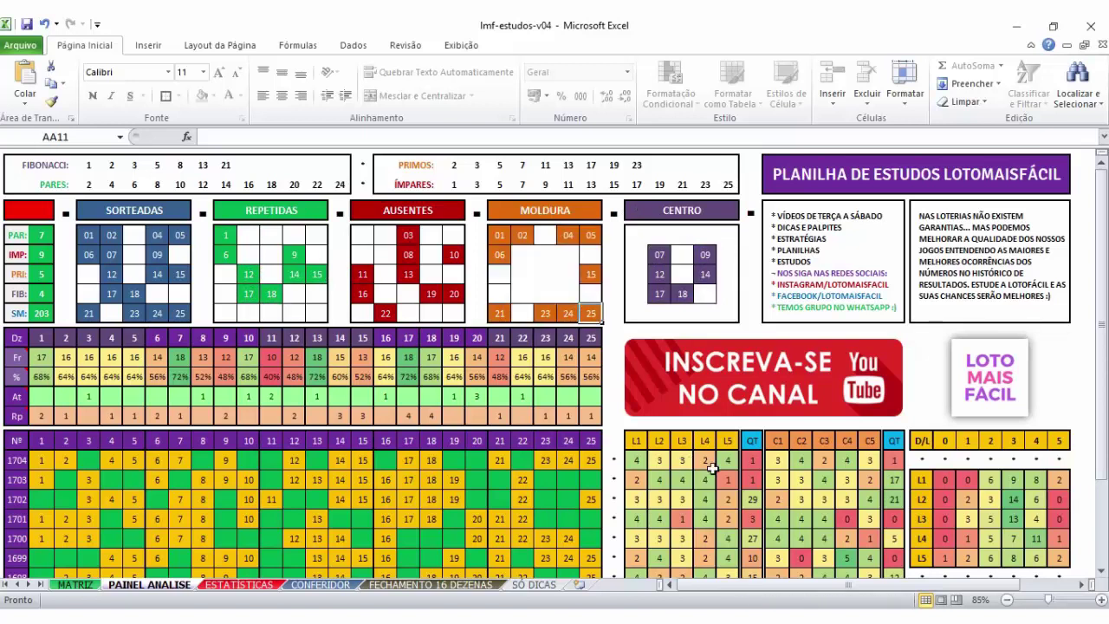
Step: Check contest 1704's distribution across lines L1 to L5 and columns C1 to C5
{"action": "left_click_drag", "start_coordinate": [641, 460], "coordinate": [682, 459]}
{"action": "left_click", "coordinate": [681, 460]}
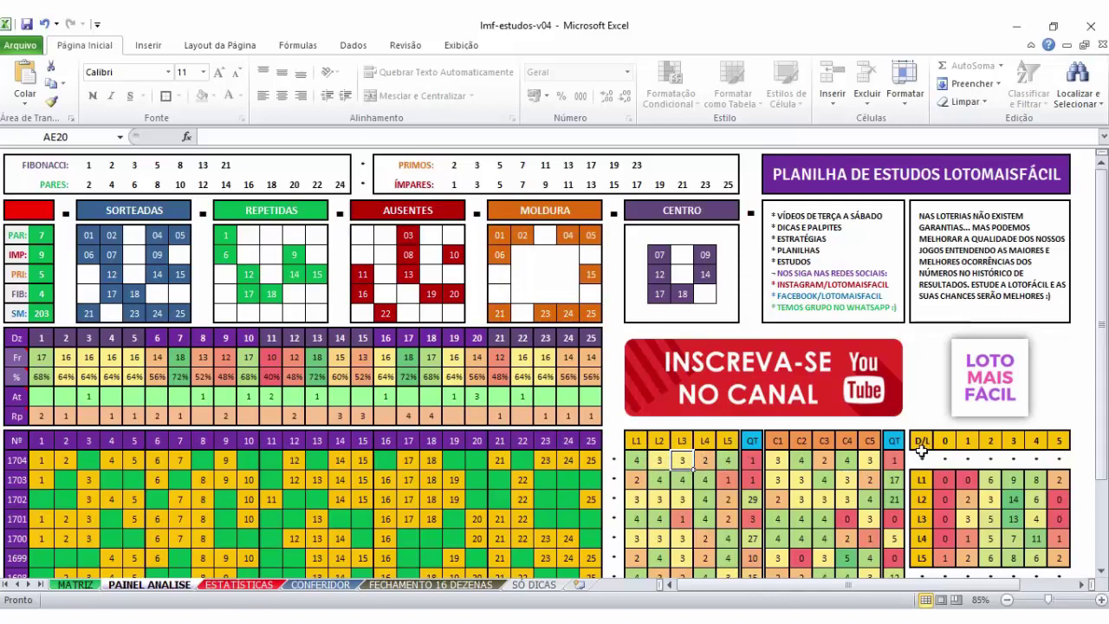
{"action": "left_click", "coordinate": [780, 463]}
{"action": "left_click_drag", "start_coordinate": [805, 465], "coordinate": [849, 462]}
{"action": "left_click", "coordinate": [870, 461]}
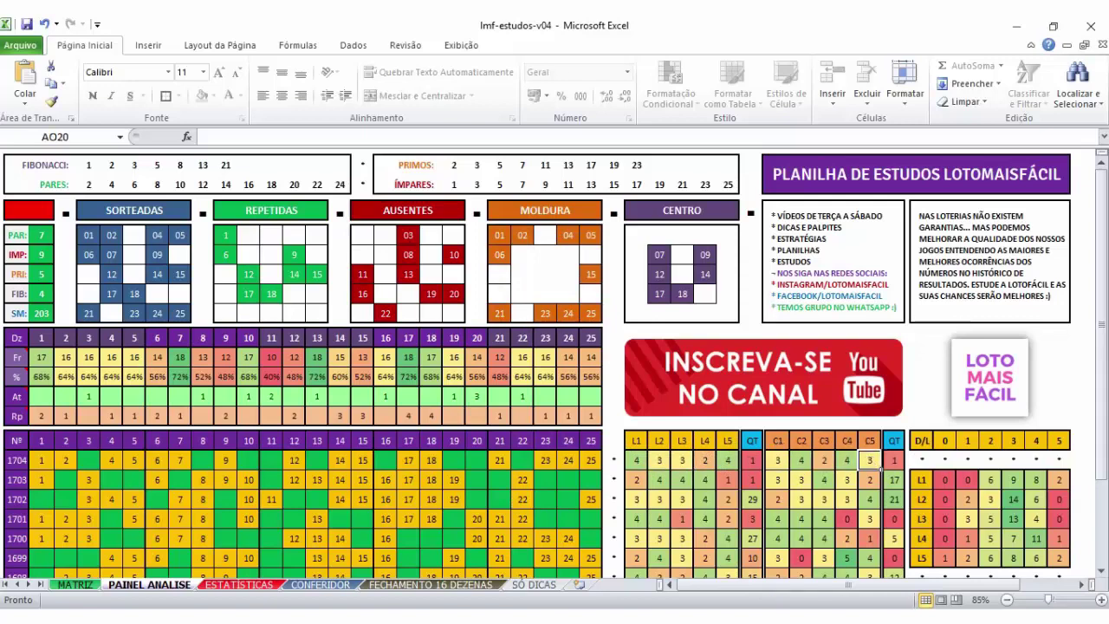
Step: Return to the MATRIZ sheet and compare the 1704 game in row 1710 with contest 1703's row
{"action": "left_click", "coordinate": [76, 584]}
{"action": "left_click_drag", "start_coordinate": [111, 495], "coordinate": [1025, 500]}
{"action": "left_click", "coordinate": [1022, 500]}
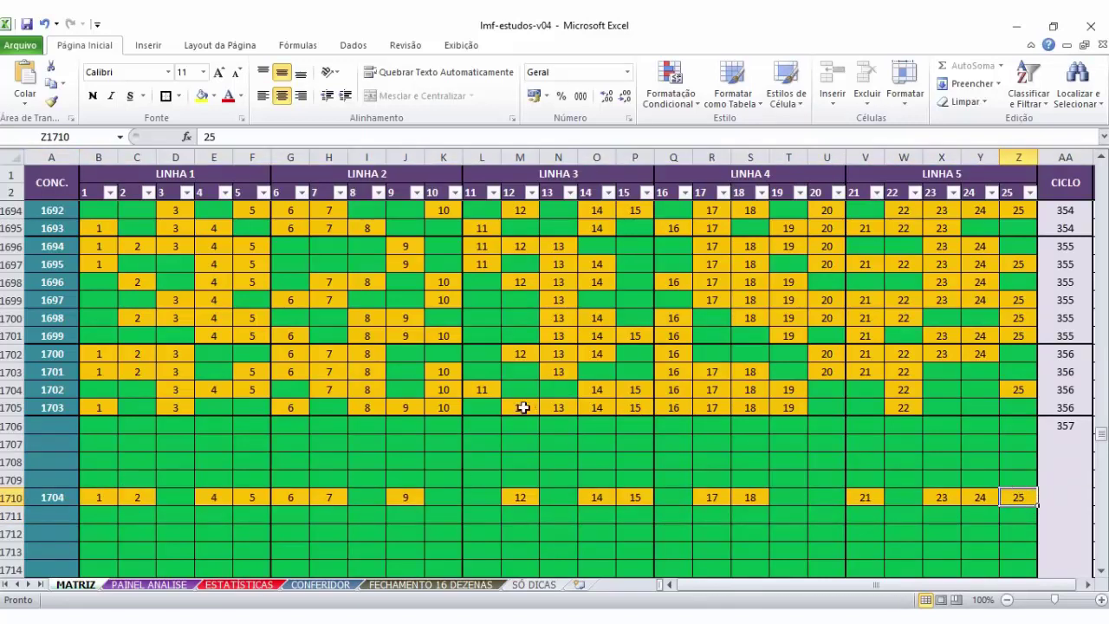
{"action": "left_click_drag", "start_coordinate": [519, 408], "coordinate": [824, 407]}
{"action": "left_click", "coordinate": [1019, 407]}
{"action": "left_click_drag", "start_coordinate": [1020, 407], "coordinate": [94, 401]}
{"action": "left_click", "coordinate": [96, 405]}
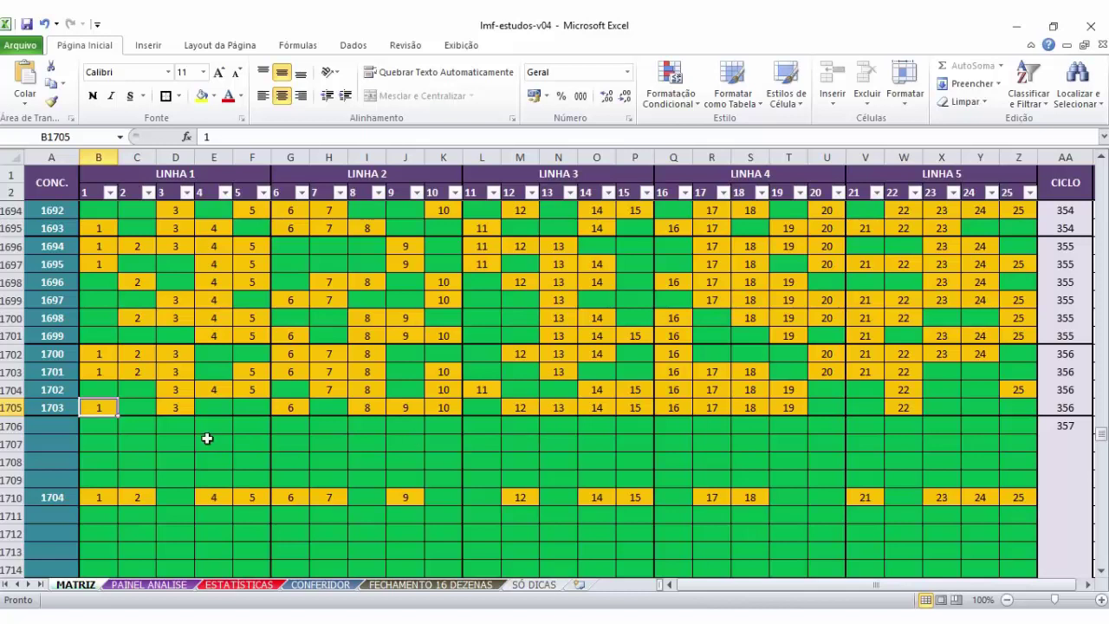
Step: Highlight the full 1704 game in row 1710 from column B to column Z
{"action": "left_click_drag", "start_coordinate": [99, 496], "coordinate": [947, 496]}
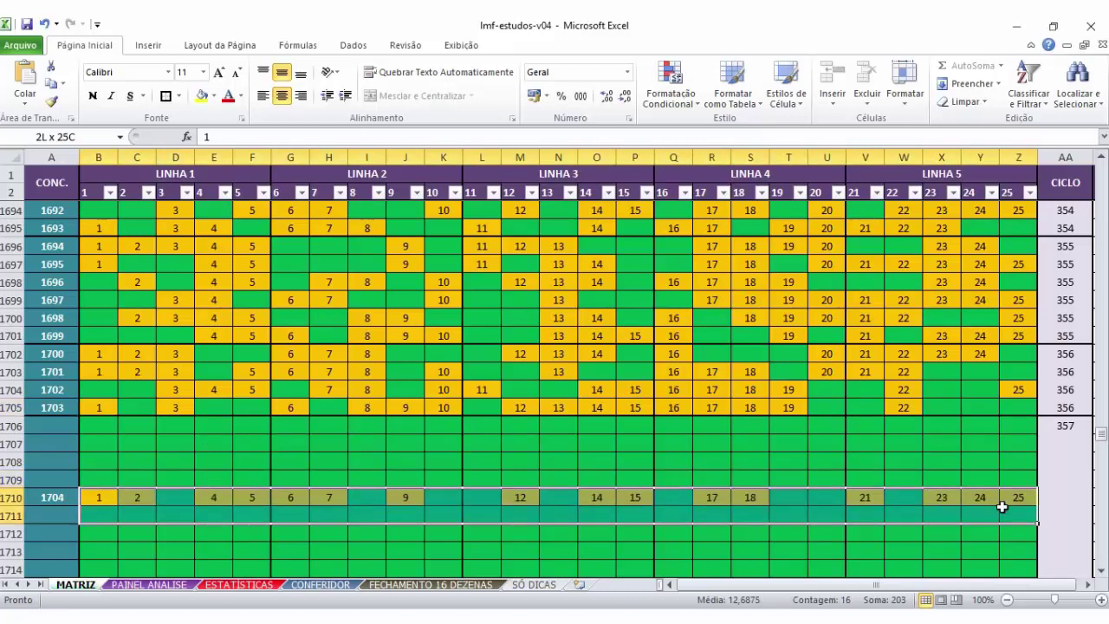
{"action": "mouse_move", "coordinate": [1018, 497]}
{"action": "left_mouse_down"}
{"action": "mouse_move", "coordinate": [109, 493]}
{"action": "mouse_move", "coordinate": [1004, 492]}
{"action": "left_mouse_up"}
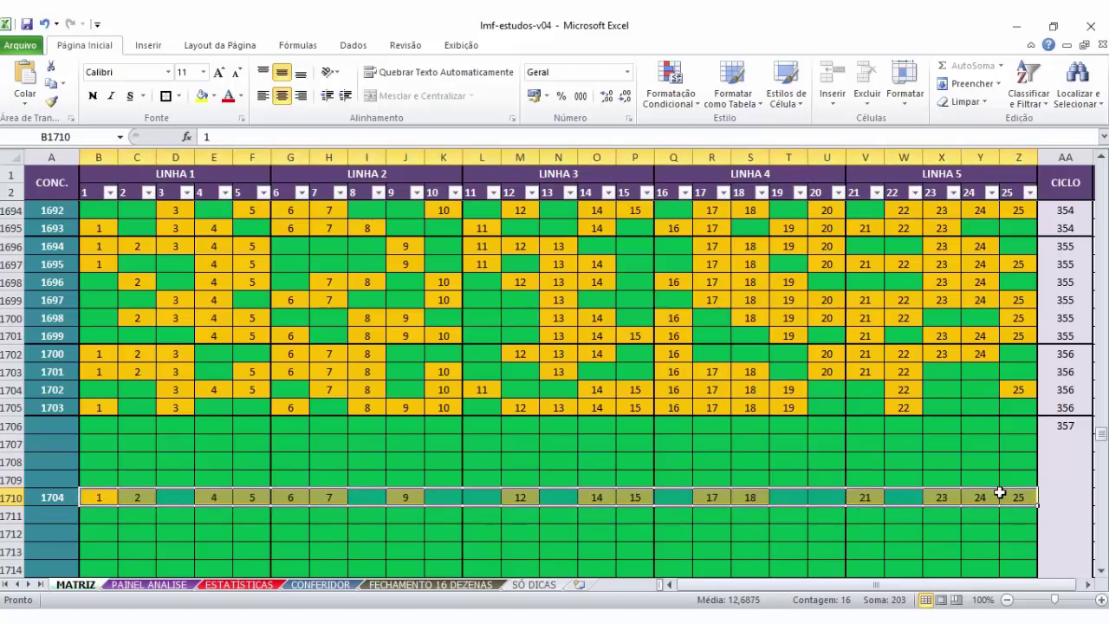
{"action": "left_click", "coordinate": [90, 497]}
Step: On the FECHAMENTO 16 DEZENAS sheet, enter the game's numbers 1, 2, 4, 5, 6 and 7 in line A, C1 to C6
{"action": "left_click", "coordinate": [431, 585]}
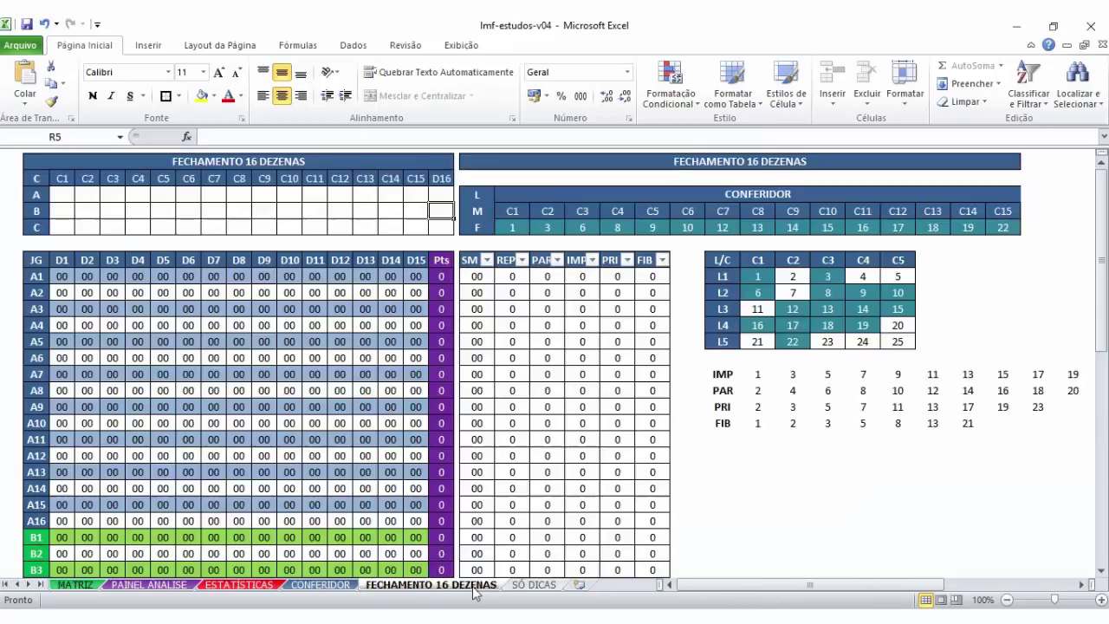
{"action": "left_click", "coordinate": [46, 192]}
{"action": "left_click", "coordinate": [78, 585]}
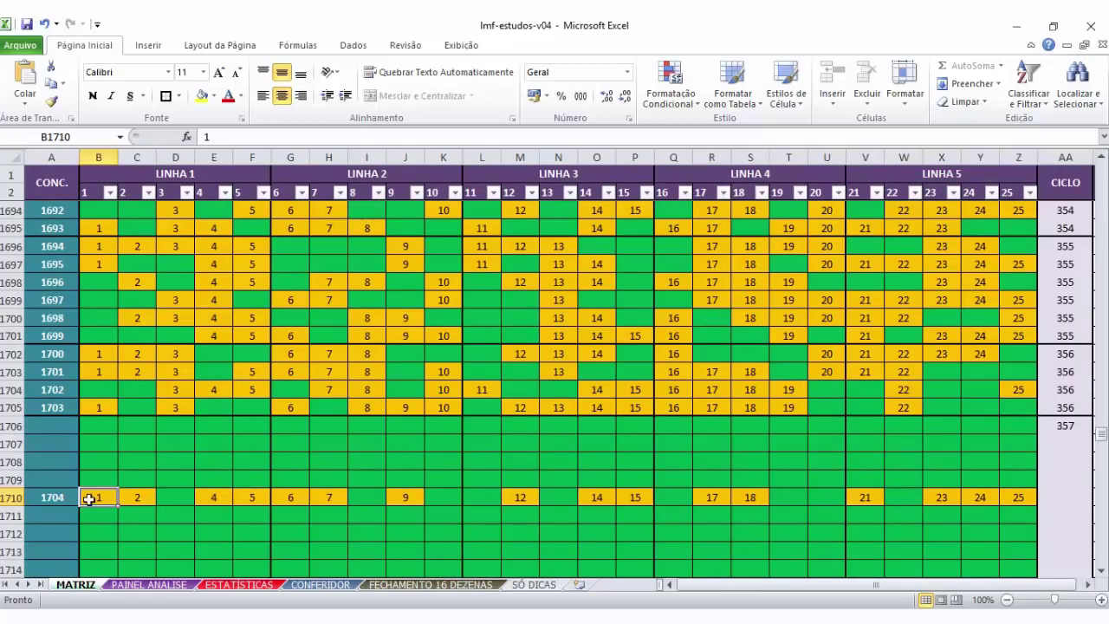
{"action": "left_click", "coordinate": [490, 585]}
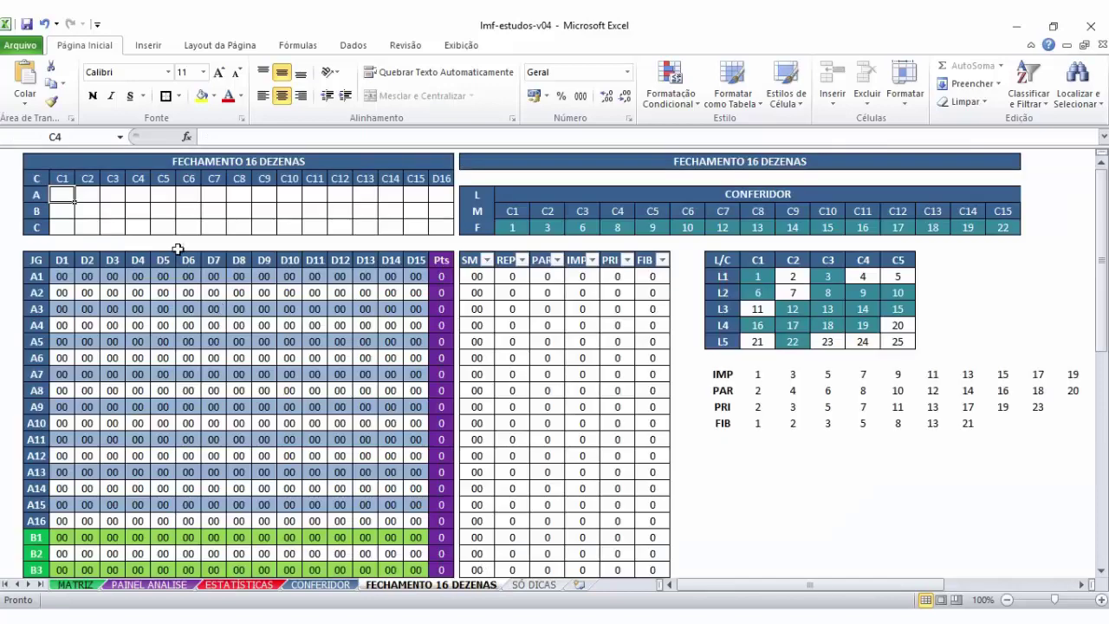
{"action": "type", "text": "1\t2\t4\t5\t6\t"}
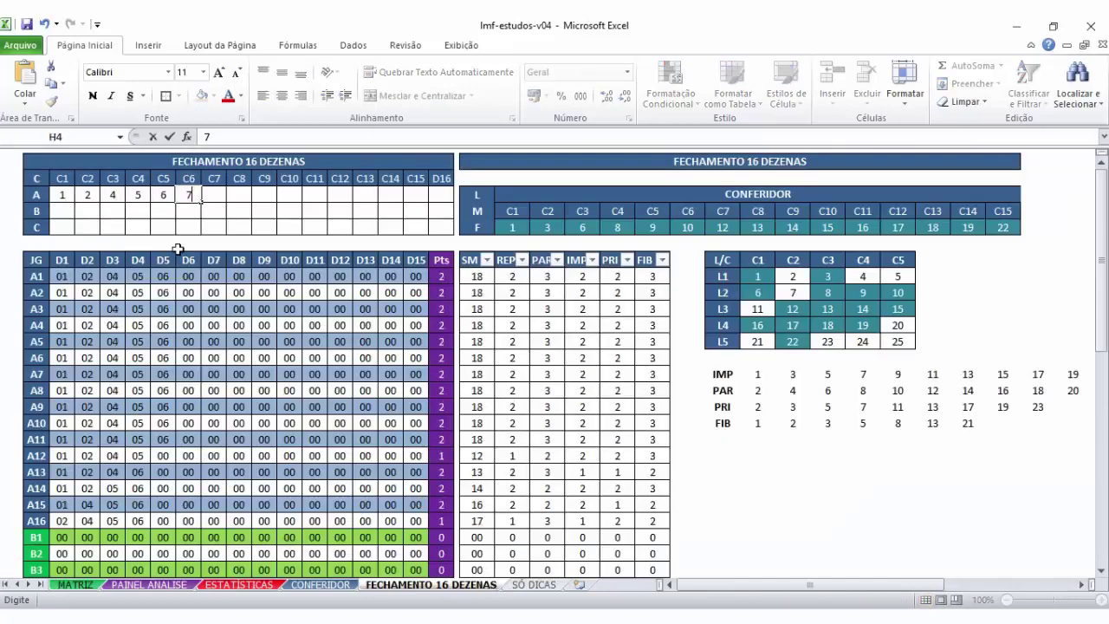
{"action": "type", "text": "7"}
Step: Look up the following game numbers in MATRIZ and enter 9, 12, 14 and 15 in line A, C7 to C10, of the FECHAMENTO sheet
{"action": "left_click", "coordinate": [83, 585]}
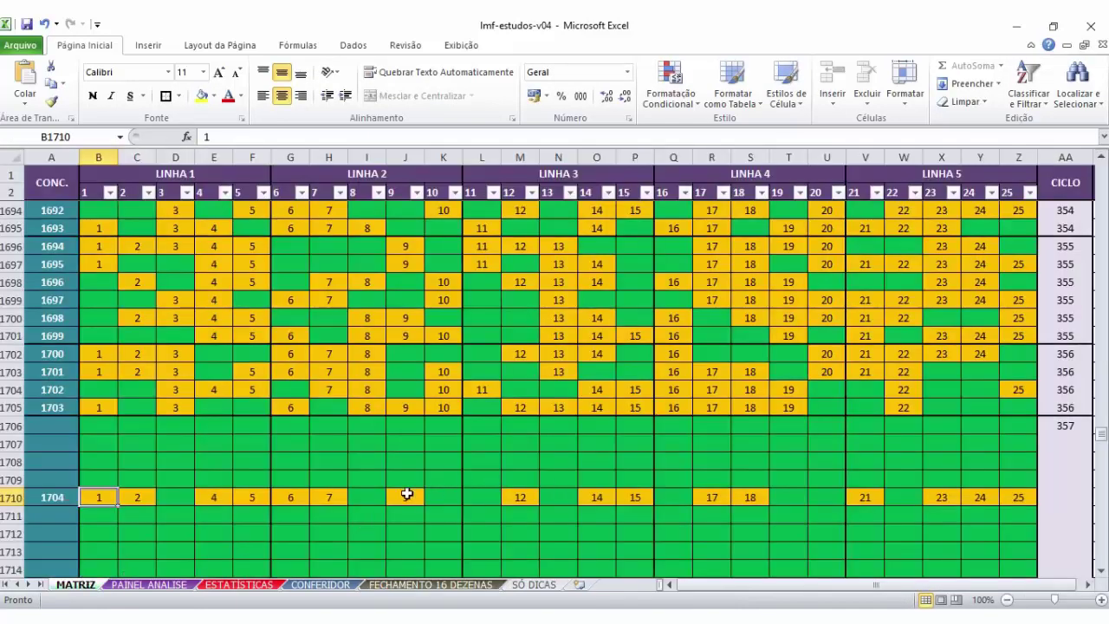
{"action": "left_click", "coordinate": [405, 496]}
{"action": "left_click", "coordinate": [504, 498]}
{"action": "left_click", "coordinate": [430, 584]}
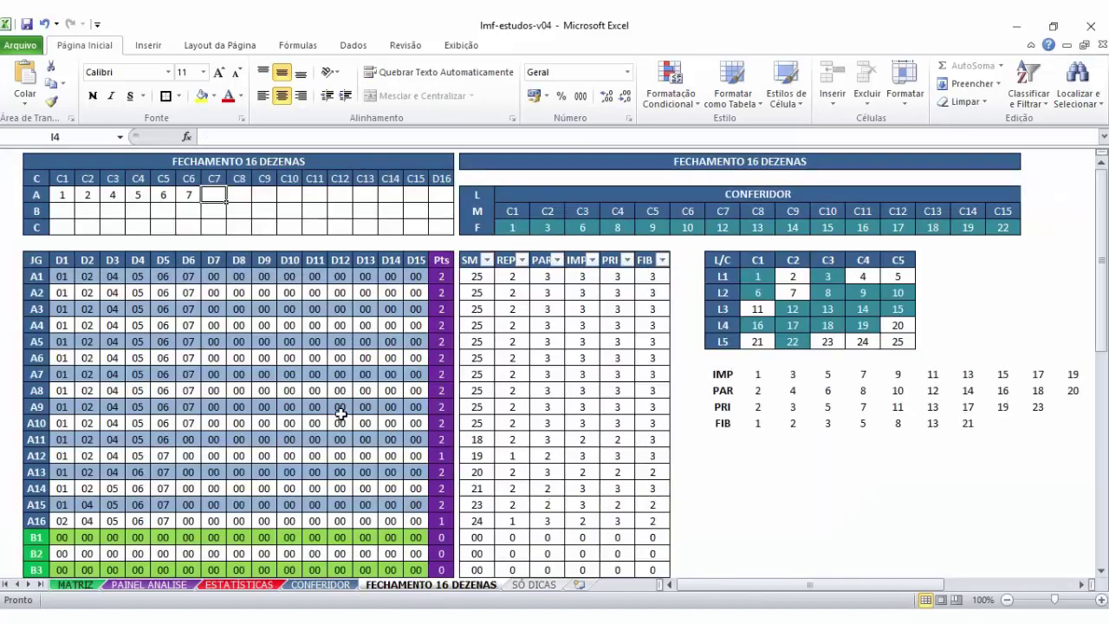
{"action": "type", "text": "9"}
{"action": "key", "text": "Tab"}
{"action": "type", "text": "12"}
{"action": "key", "text": "Tab"}
{"action": "type", "text": "14"}
{"action": "key", "text": "Tab"}
{"action": "type", "text": "15"}
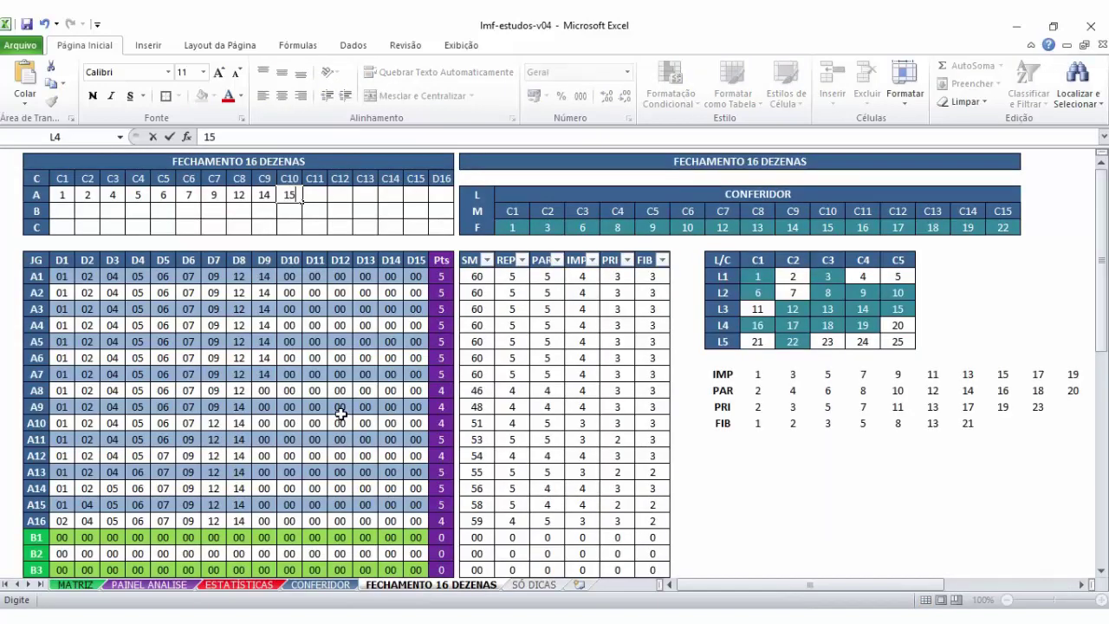
{"action": "key", "text": "Tab"}
Step: Look up the next game numbers in MATRIZ and enter 17, 18 and 21 in line A, C11 to C13, of the FECHAMENTO sheet
{"action": "left_click", "coordinate": [78, 585]}
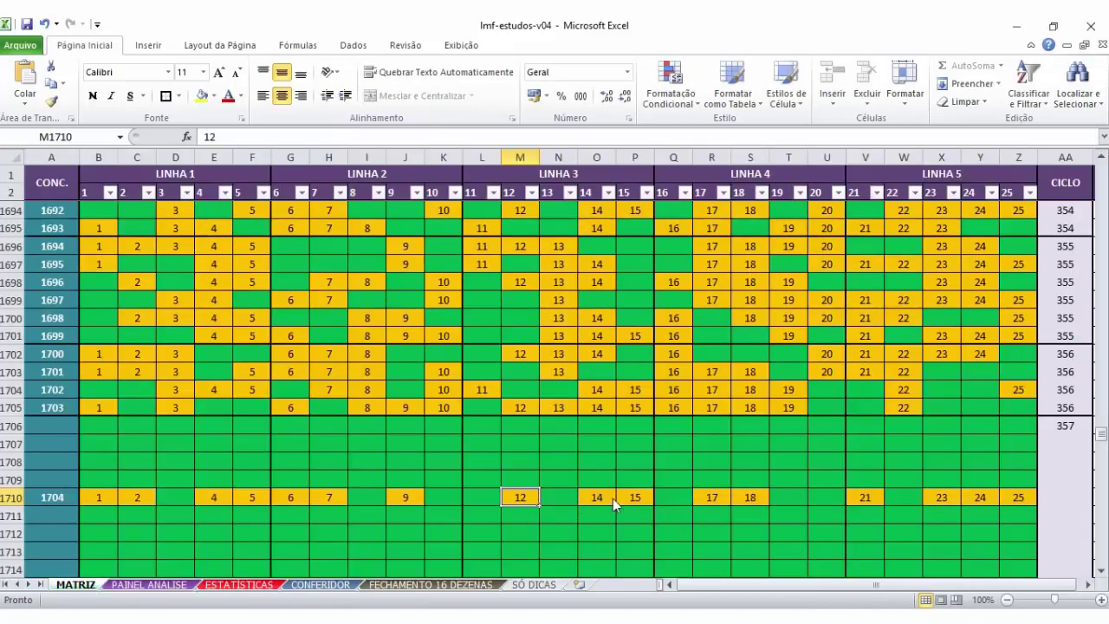
{"action": "left_click_drag", "start_coordinate": [710, 497], "coordinate": [861, 497]}
{"action": "left_click", "coordinate": [463, 586]}
{"action": "type", "text": "17"}
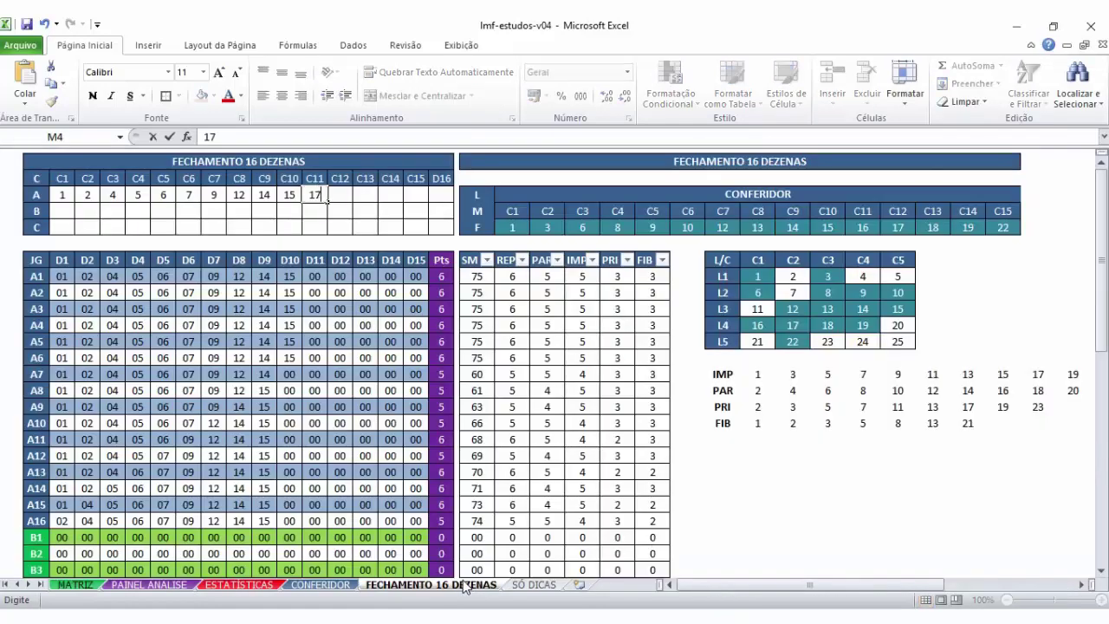
{"action": "key", "text": "Tab"}
{"action": "type", "text": "18"}
{"action": "key", "text": "Tab"}
{"action": "type", "text": "21"}
{"action": "key", "text": "Tab"}
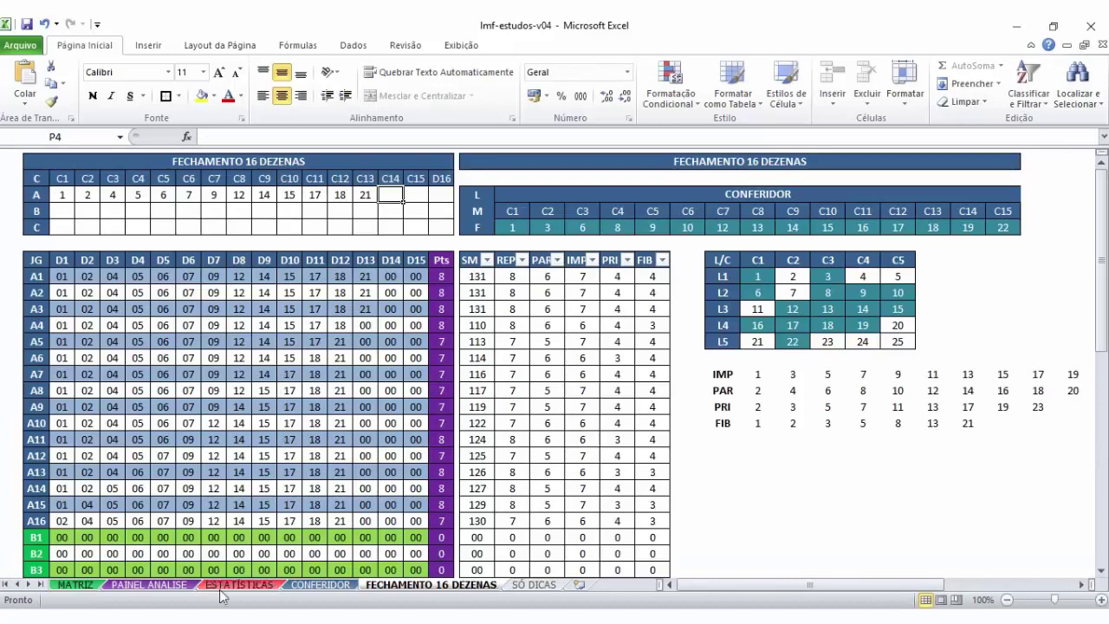
Step: Check the last game numbers in MATRIZ and complete line A of the FECHAMENTO sheet with 23, 24 and 25 in C14, C15 and D16
{"action": "left_click", "coordinate": [149, 587]}
{"action": "left_click", "coordinate": [75, 585]}
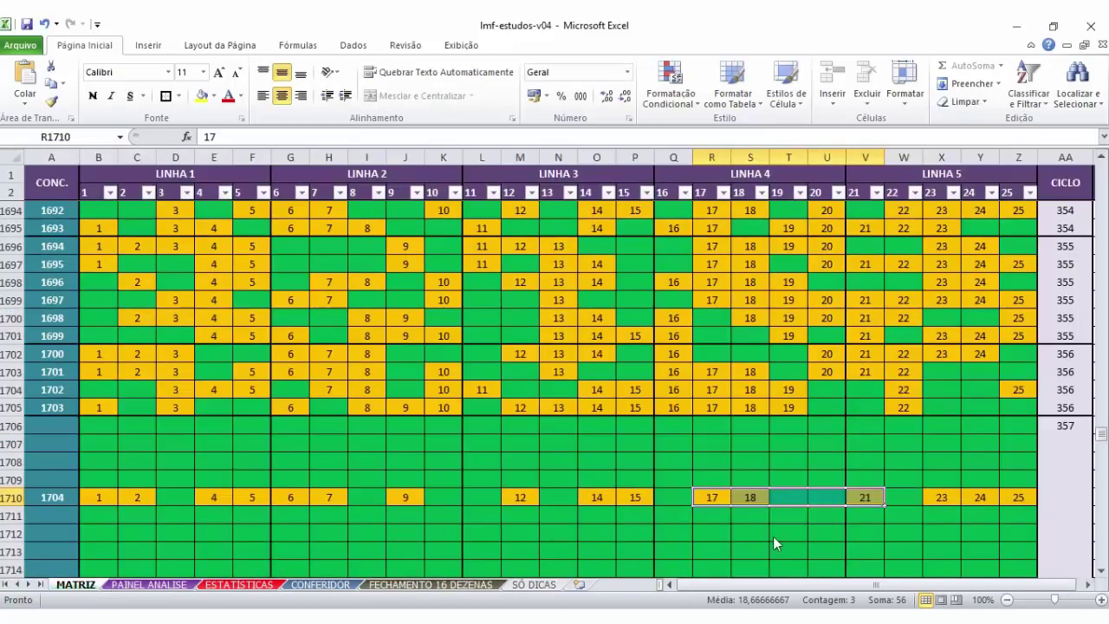
{"action": "left_click", "coordinate": [431, 585]}
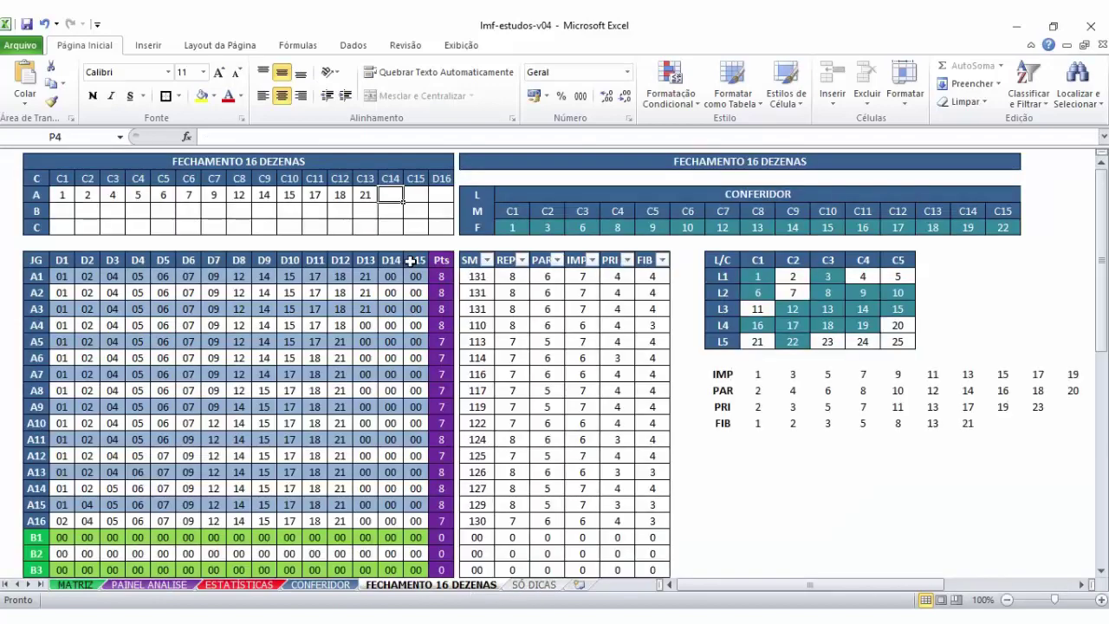
{"action": "type", "text": "23"}
{"action": "key", "text": "Tab"}
{"action": "type", "text": "24"}
{"action": "key", "text": "Tab"}
{"action": "type", "text": "25"}
{"action": "key", "text": "Return"}
{"action": "key", "text": "Return"}
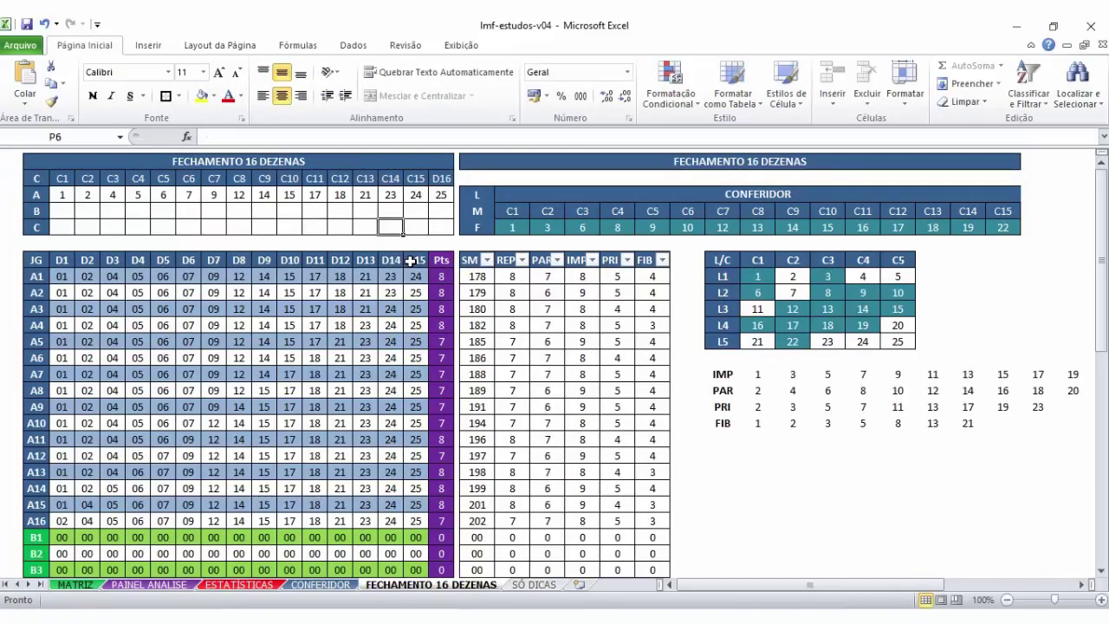
Step: Highlight the 16 numbers in line A and compare them with the 1704 game in the MATRIZ sheet
{"action": "left_click_drag", "start_coordinate": [62, 194], "coordinate": [435, 197]}
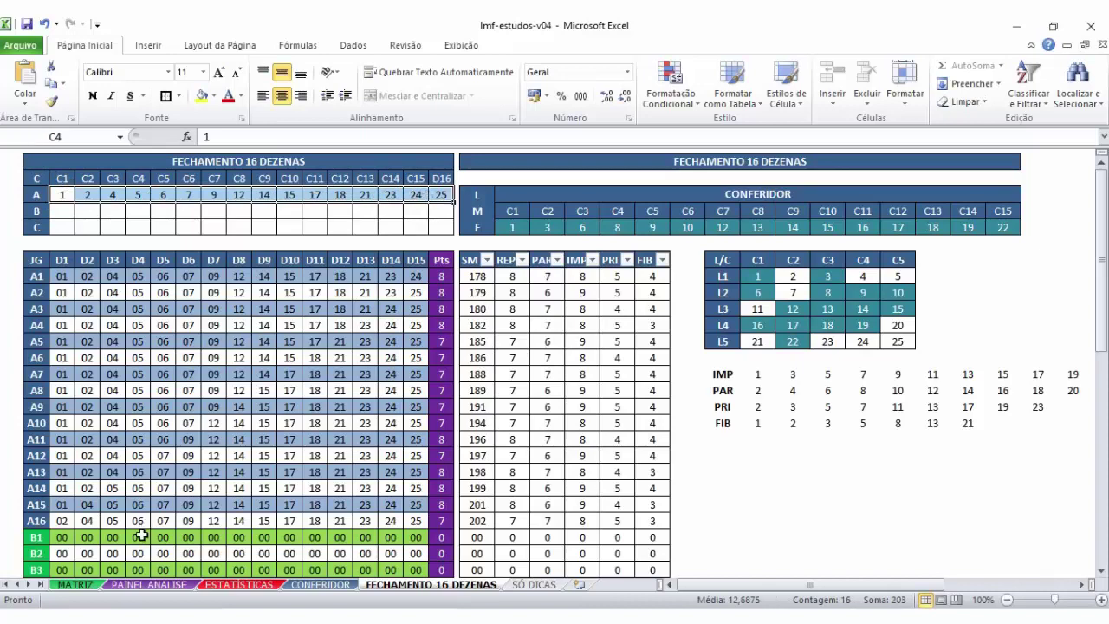
{"action": "left_click", "coordinate": [89, 586]}
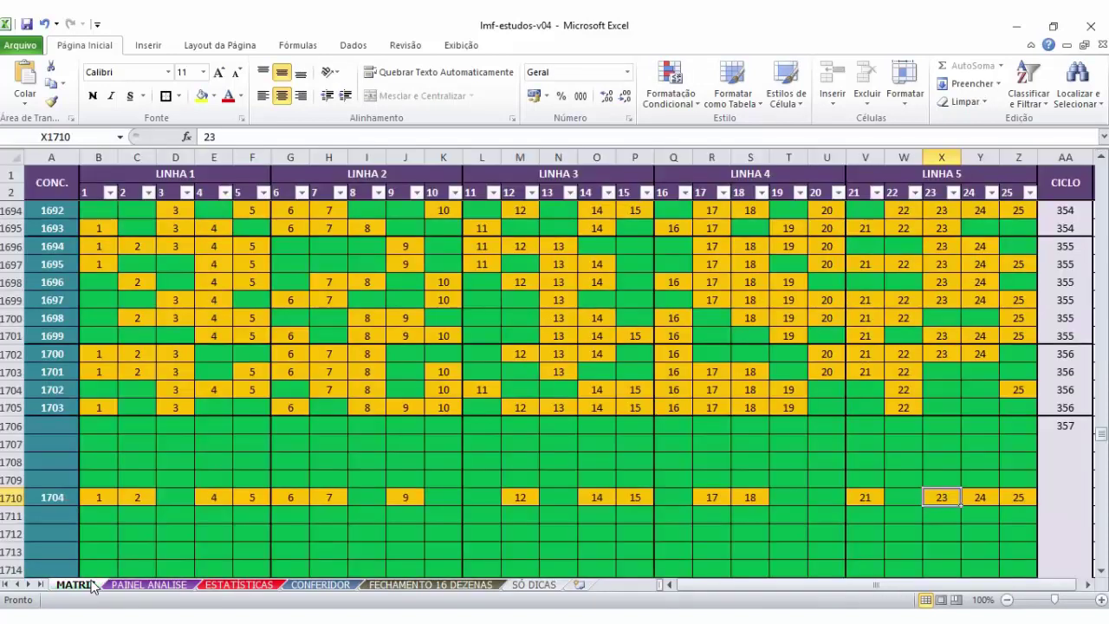
{"action": "left_click", "coordinate": [404, 588]}
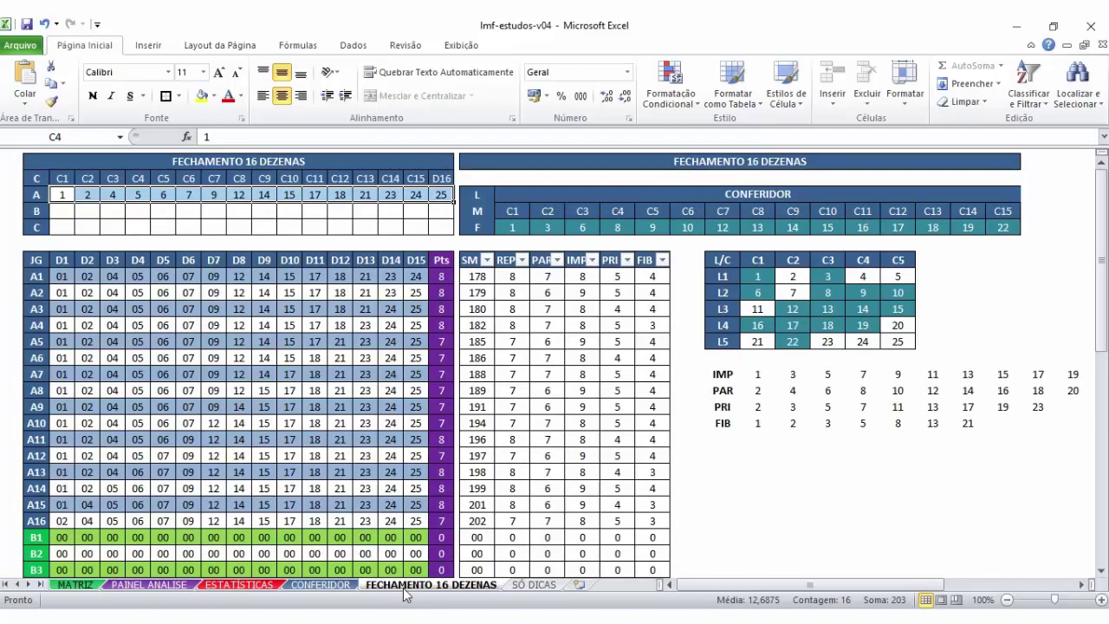
{"action": "left_click", "coordinate": [76, 585]}
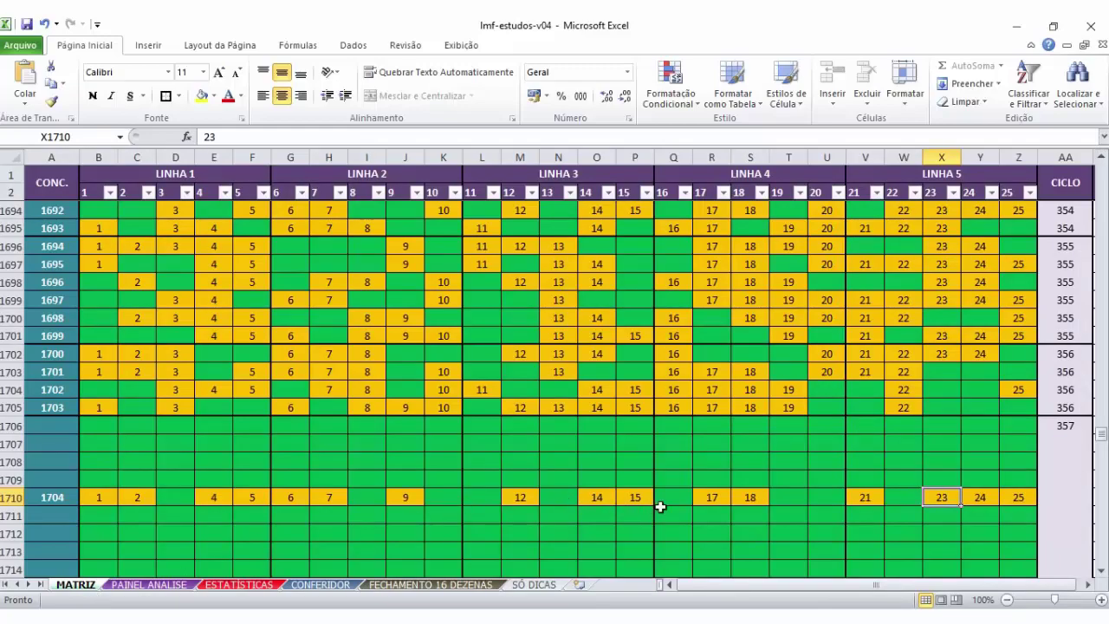
{"action": "left_click", "coordinate": [407, 585]}
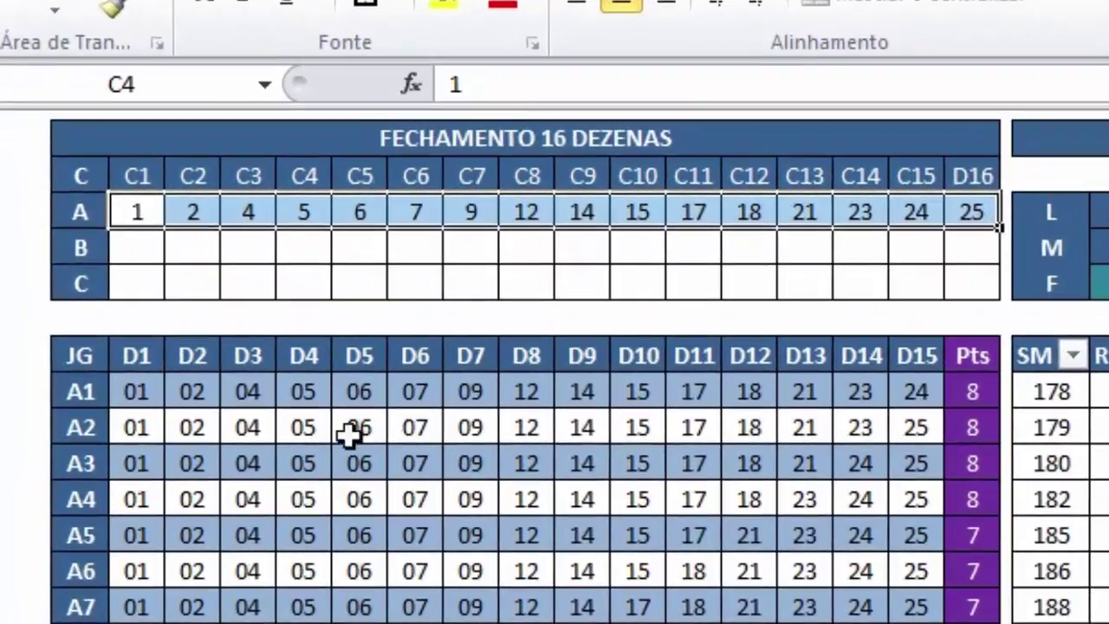
Step: Point out the first number of line A and the empty C1 cell of line B in the FECHAMENTO 16 DEZENAS table
{"action": "left_click", "coordinate": [346, 436]}
{"action": "left_click", "coordinate": [139, 227]}
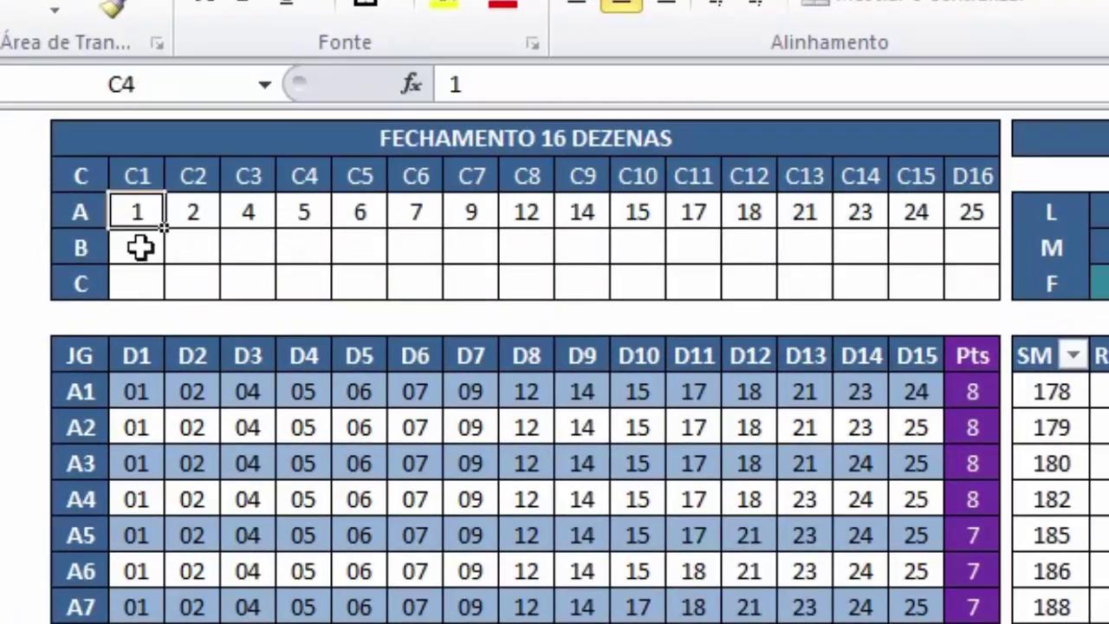
{"action": "left_click", "coordinate": [144, 250]}
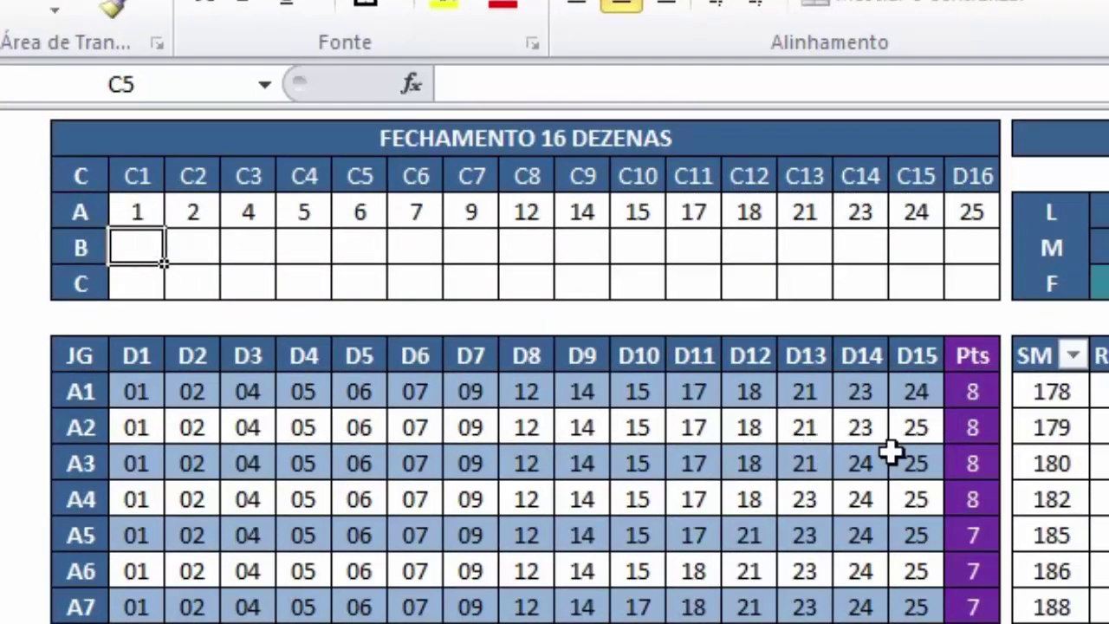